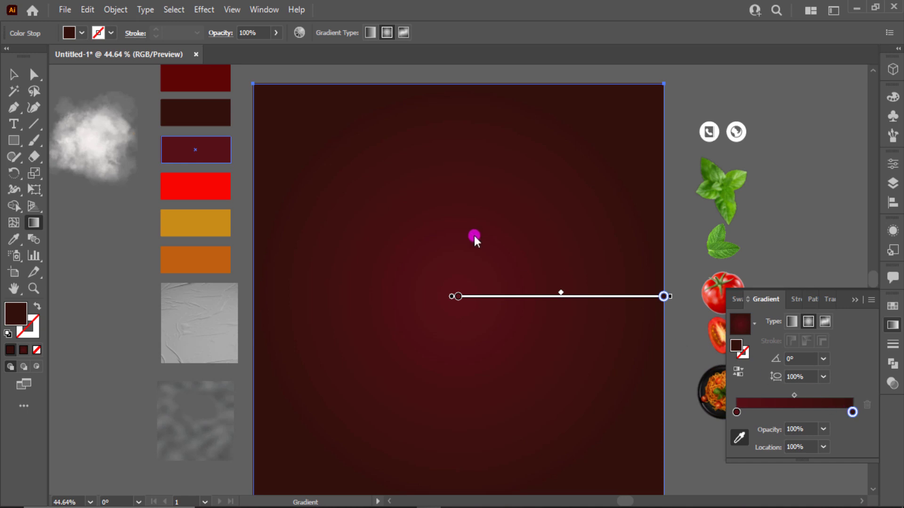
Step: Set the background radial gradient's end stop to the dark maroon swatch
left_click(178, 108)
left_click(12, 75)
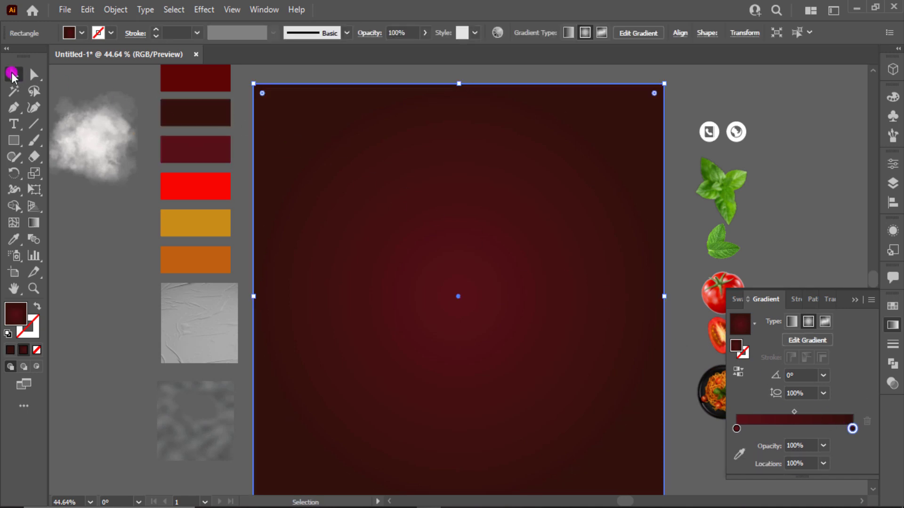
Step: Bring Noise.png to the front and scale it to cover the whole artboard
left_click(860, 303)
right_click(223, 419)
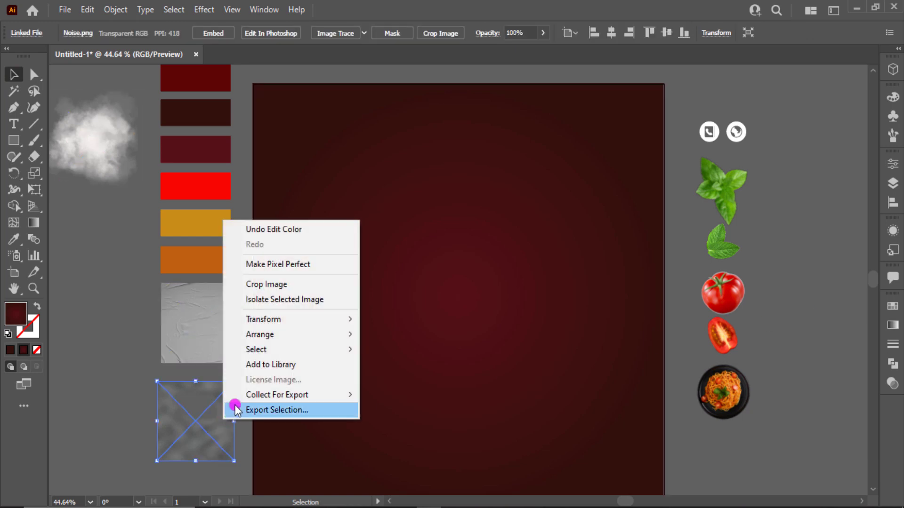
mouse_move(297, 335)
left_click(414, 337)
left_click_drag(188, 394, 284, 94)
scroll(306, 111, "down", 1)
scroll(317, 120, "up", 1)
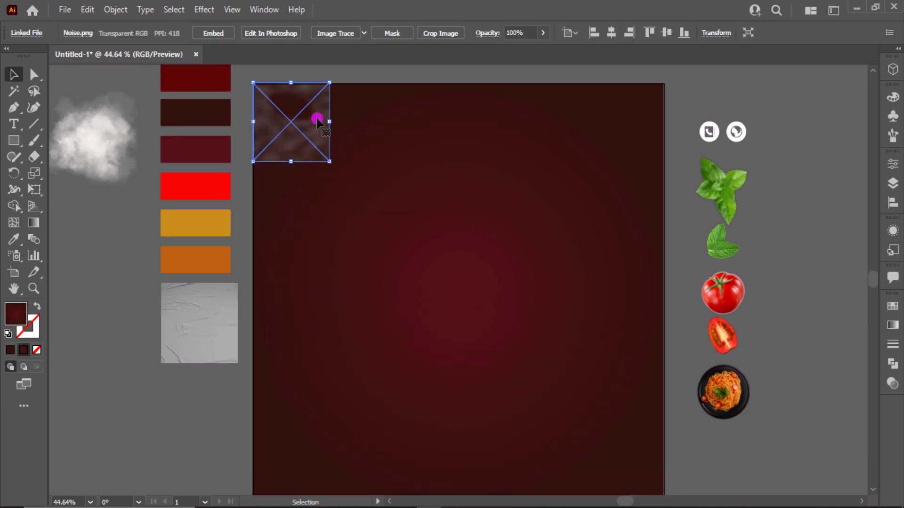
left_click_drag(325, 159, 664, 487)
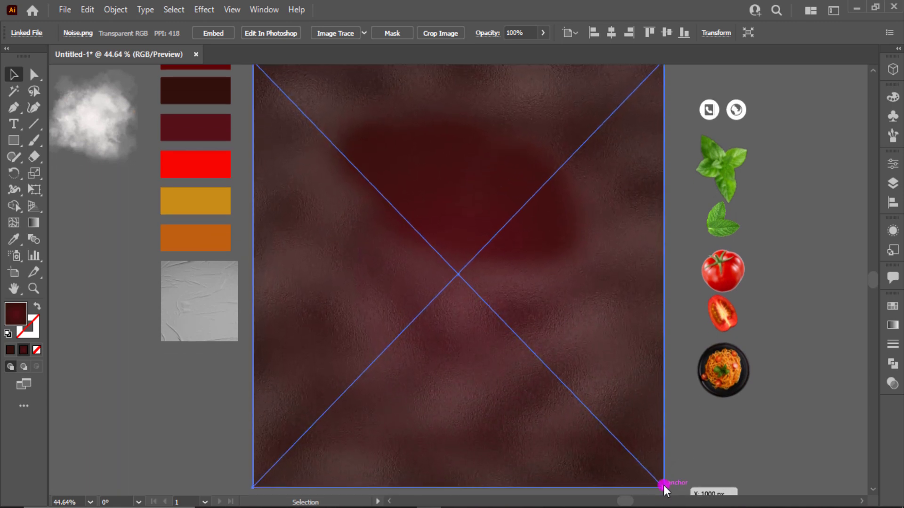
scroll(604, 374, "up", 1)
left_click_drag(458, 94, 462, 93)
scroll(631, 207, "down", 1)
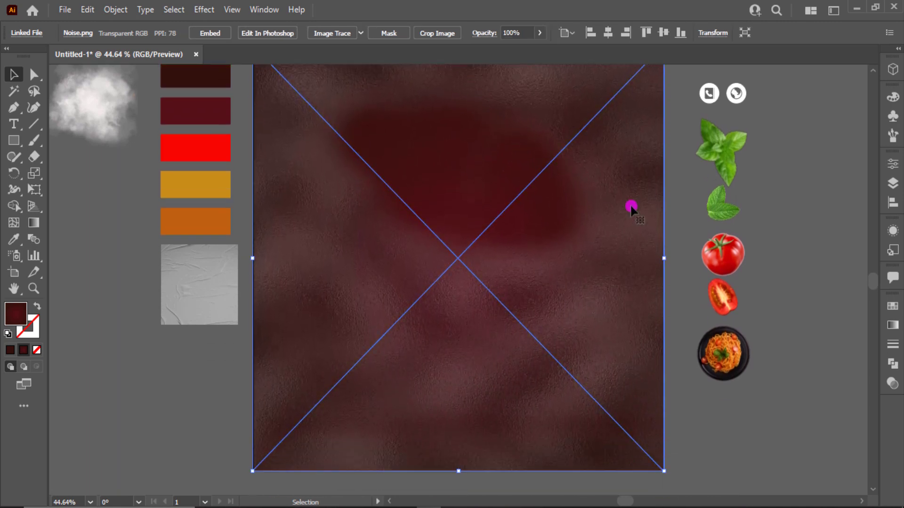
Step: Set the noise texture's blend mode to Overlay
left_click(891, 381)
left_click(759, 321)
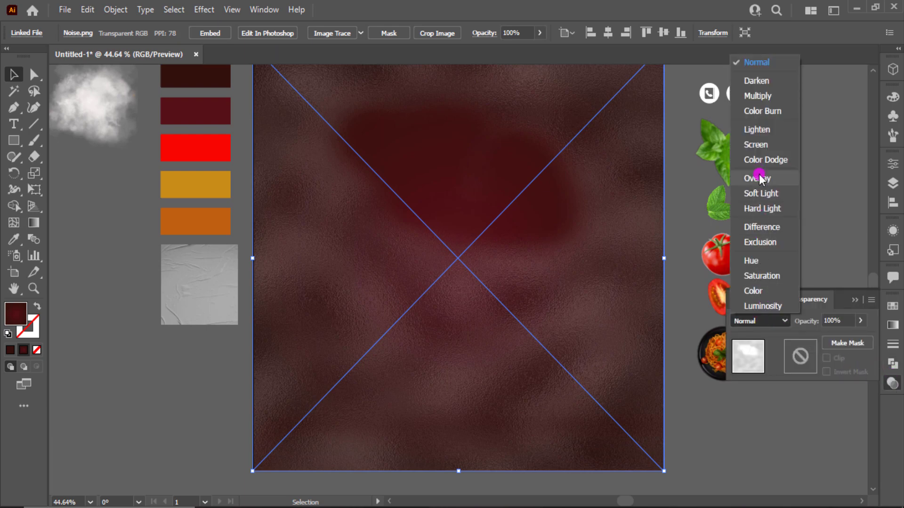
left_click(759, 178)
left_click(111, 117)
Step: Bring the smoke 3.png image to the front and stretch it over the artboard
right_click(112, 116)
mouse_move(169, 229)
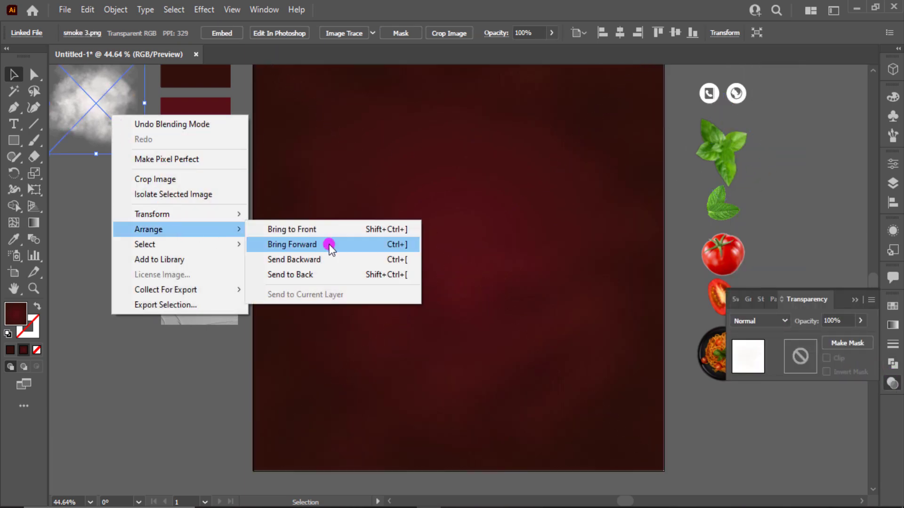
left_click(318, 227)
left_click_drag(90, 118, 350, 169)
scroll(349, 179, "up", 1)
left_click_drag(344, 210, 664, 464)
Step: Blend the smoke image in Overlay mode and deselect it
left_click(779, 317)
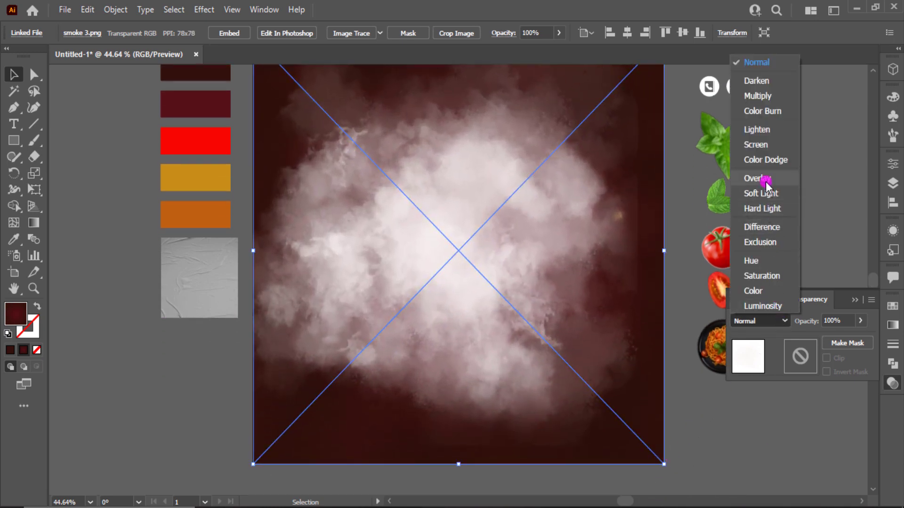
left_click(767, 178)
left_click(853, 300)
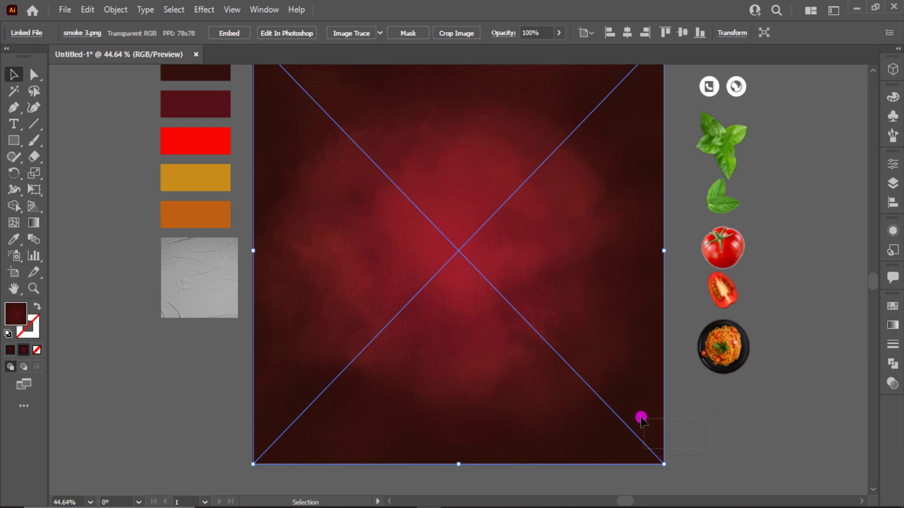
key("ctrl+2")
scroll(641, 418, "up", 1)
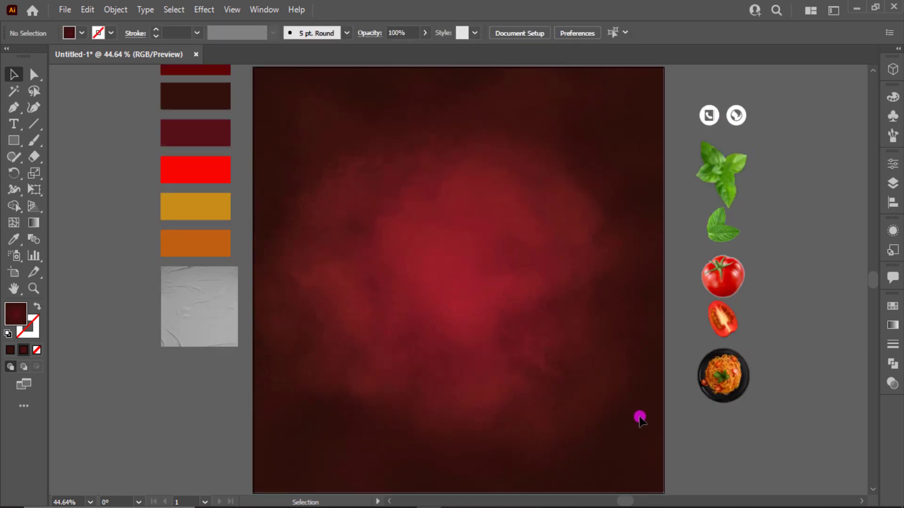
Step: Draw a tall rectangle down from the artboard's top edge and centre it horizontally
left_click(14, 140)
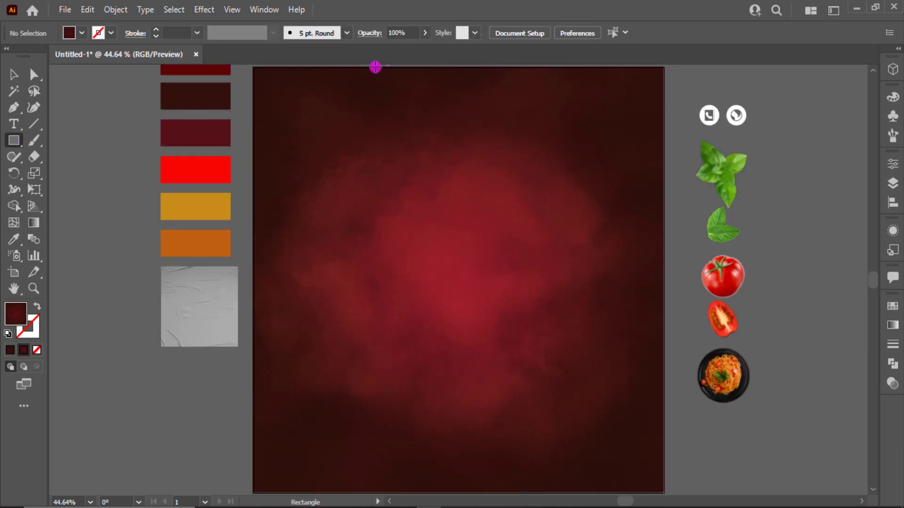
mouse_move(375, 67)
left_mouse_down()
mouse_move(529, 241)
mouse_move(558, 305)
mouse_move(551, 319)
left_mouse_up()
left_click(13, 74)
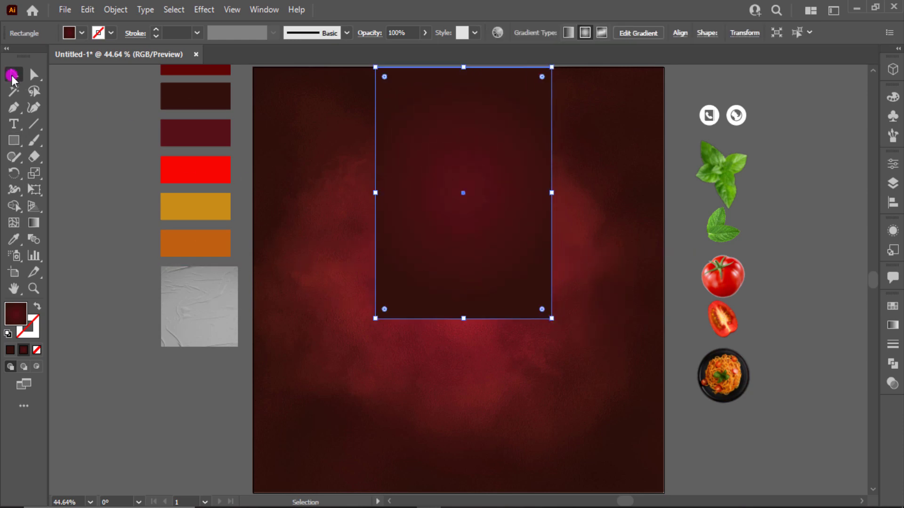
left_click(680, 33)
left_click(566, 73)
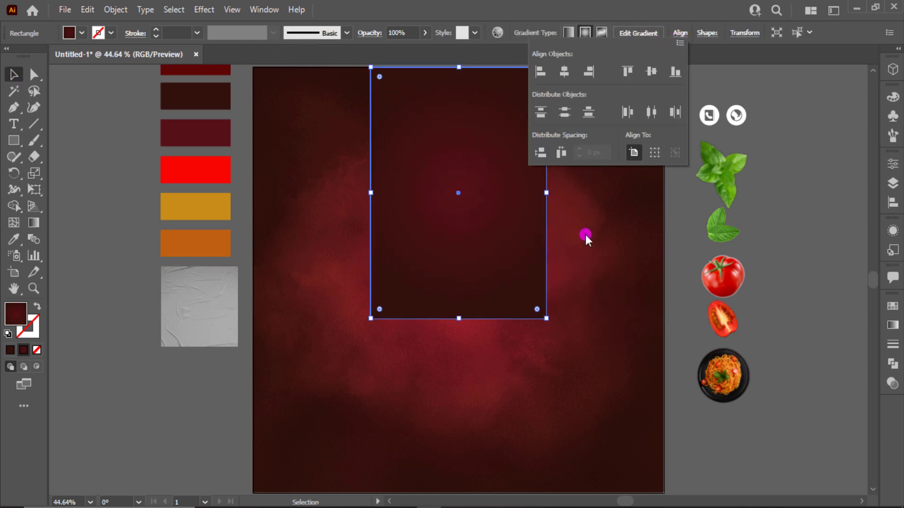
Step: Round the rectangle's bottom corners into a semicircle, then enlarge it and shift it slightly down
key("a")
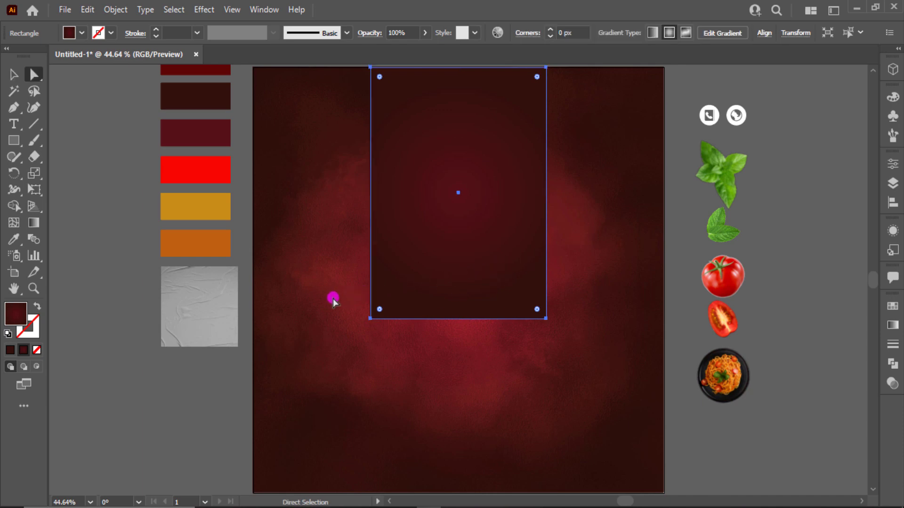
left_click_drag(589, 379, 588, 380)
left_click_drag(537, 309, 446, 195)
left_click(13, 74)
left_click(471, 338)
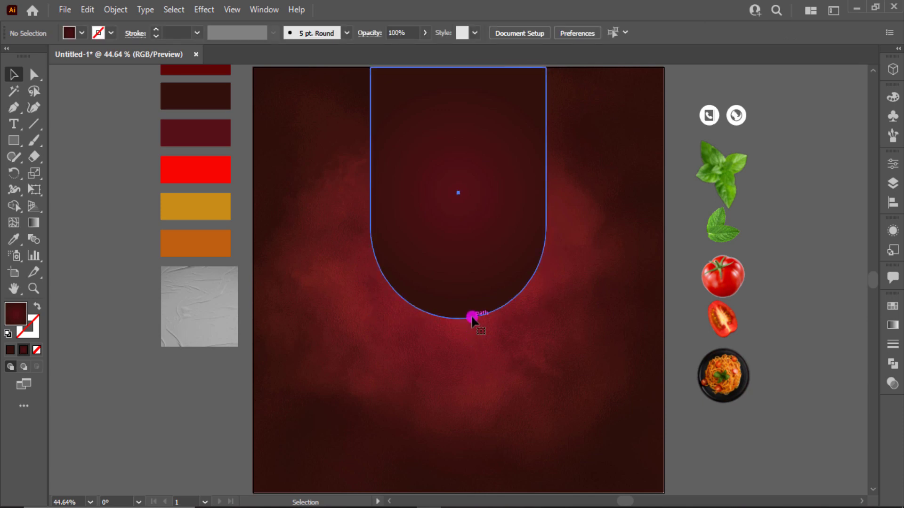
left_click(470, 314)
mouse_move(539, 320)
left_mouse_down()
mouse_move(549, 317)
mouse_move(552, 327)
left_mouse_up()
key("ctrl+z")
left_click_drag(498, 296, 496, 305)
Step: Re-centre the U-shaped panel horizontally on the artboard
key("a")
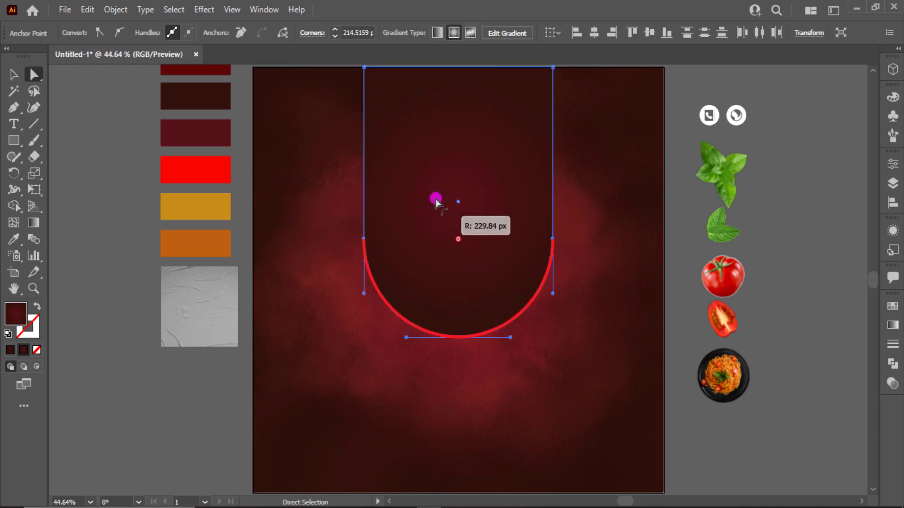
key("v")
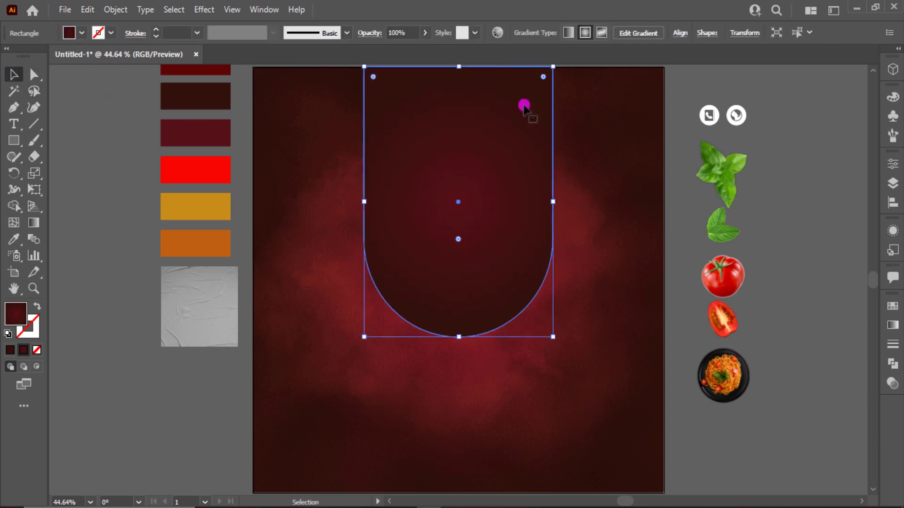
left_click(680, 33)
left_click(567, 72)
Step: Colour the gradient stops: gold in the middle, orange on both ends
left_click(892, 328)
left_click(792, 429)
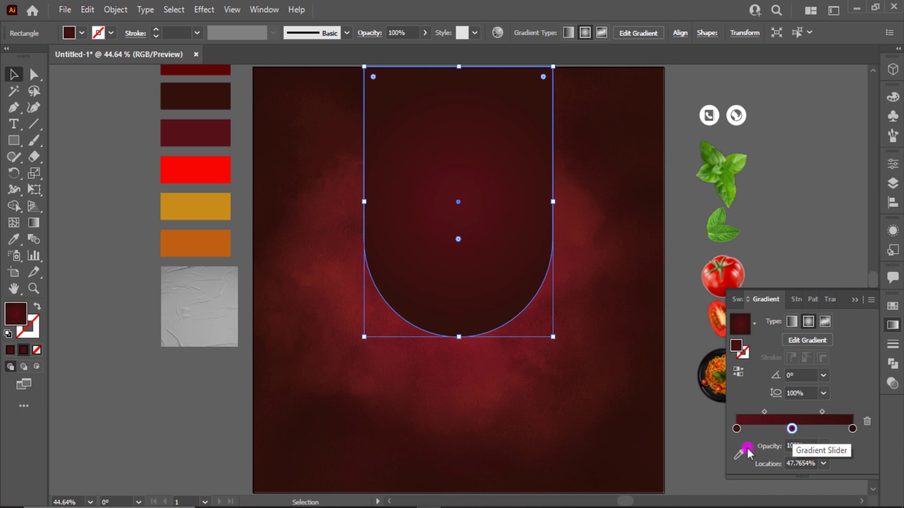
left_click(739, 438)
left_click(217, 208)
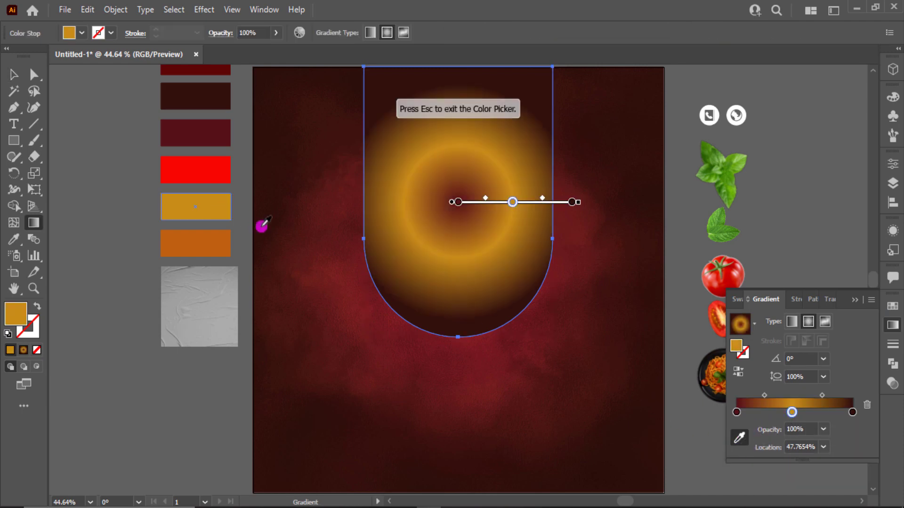
left_click(739, 440)
left_click(231, 241)
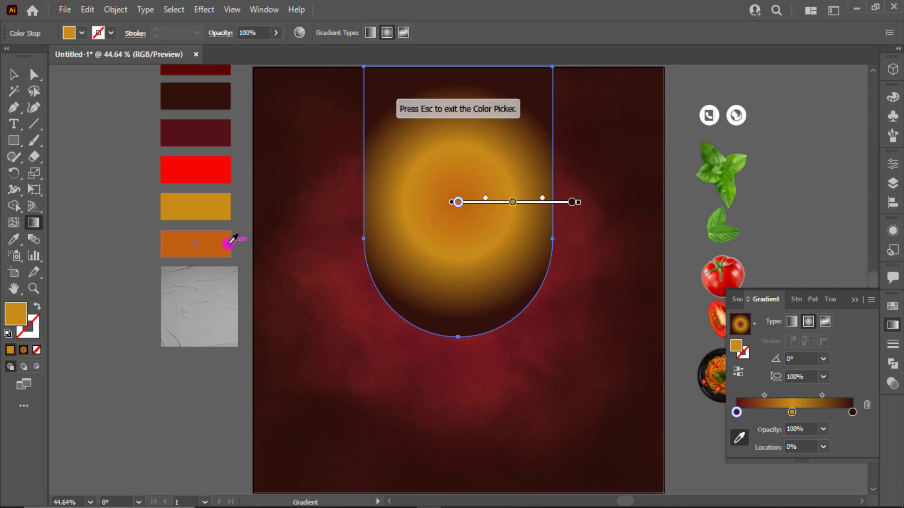
left_click(852, 413)
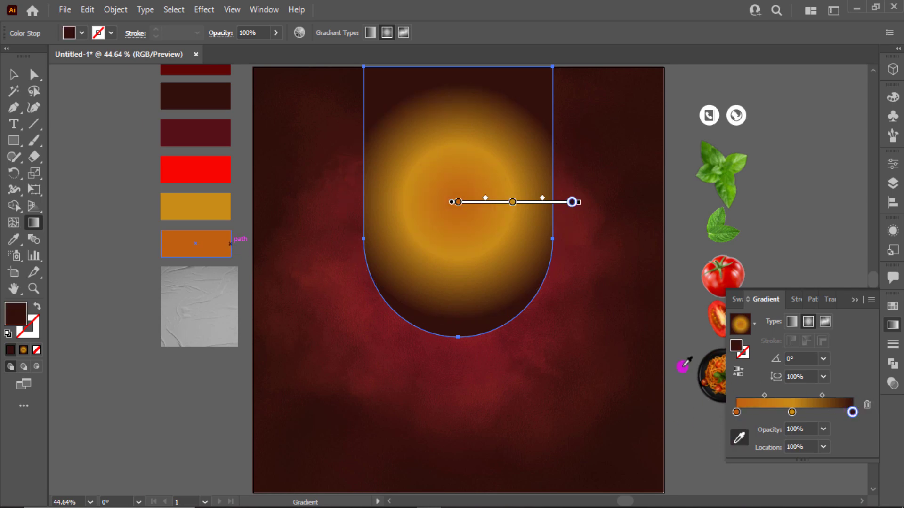
left_click(221, 244)
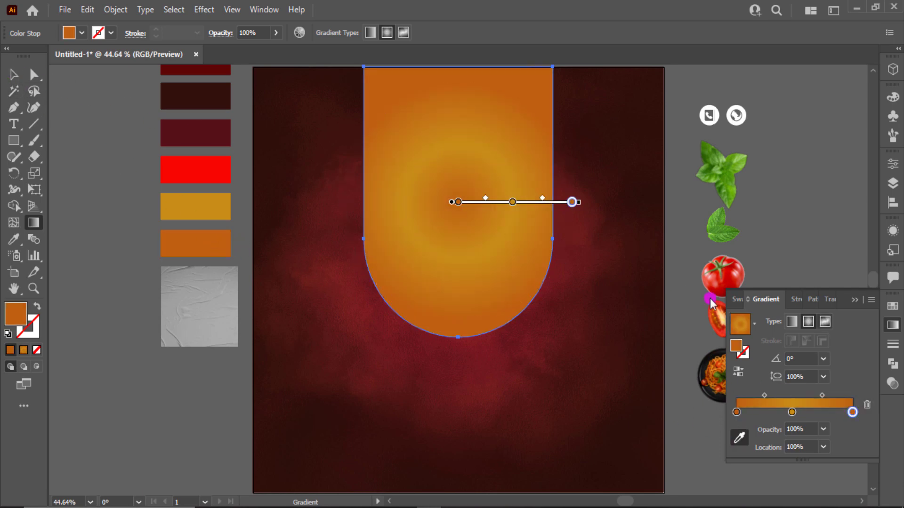
Step: Make the gradient linear and run it vertically up the U-shape
left_click(793, 324)
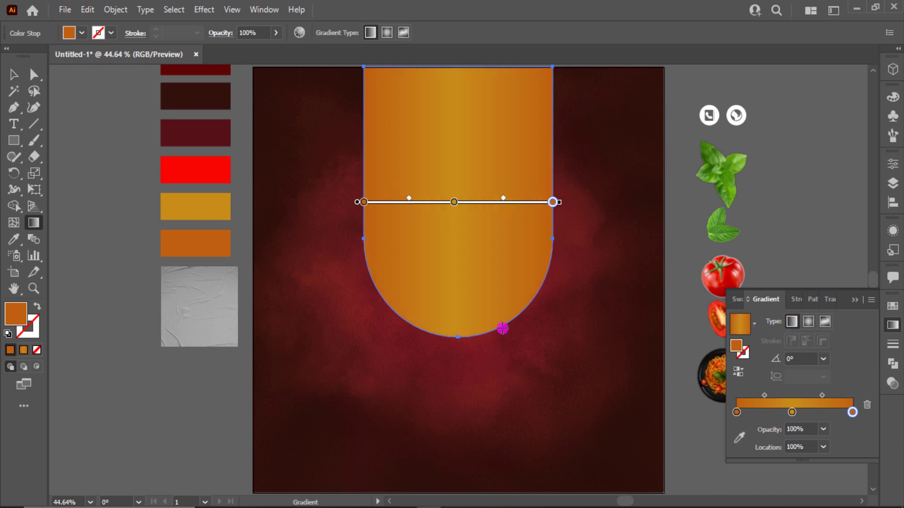
left_click_drag(467, 328, 470, 83)
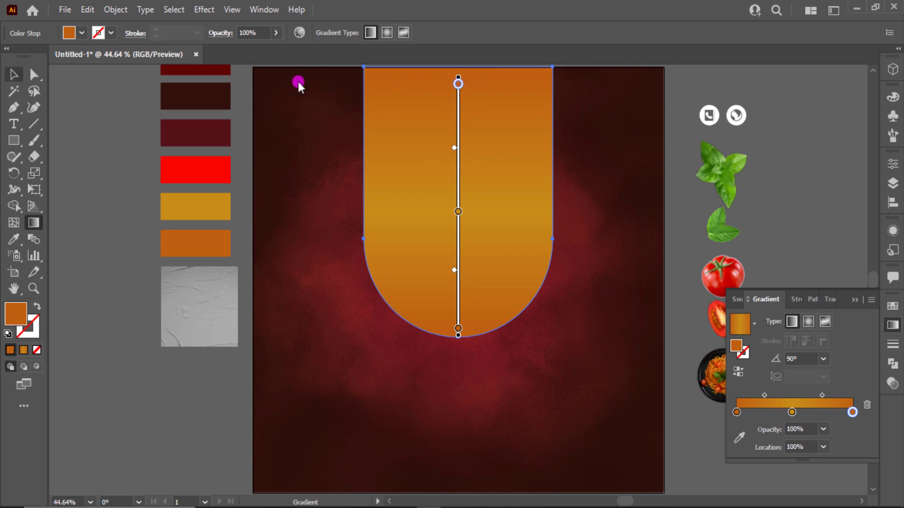
left_click(14, 75)
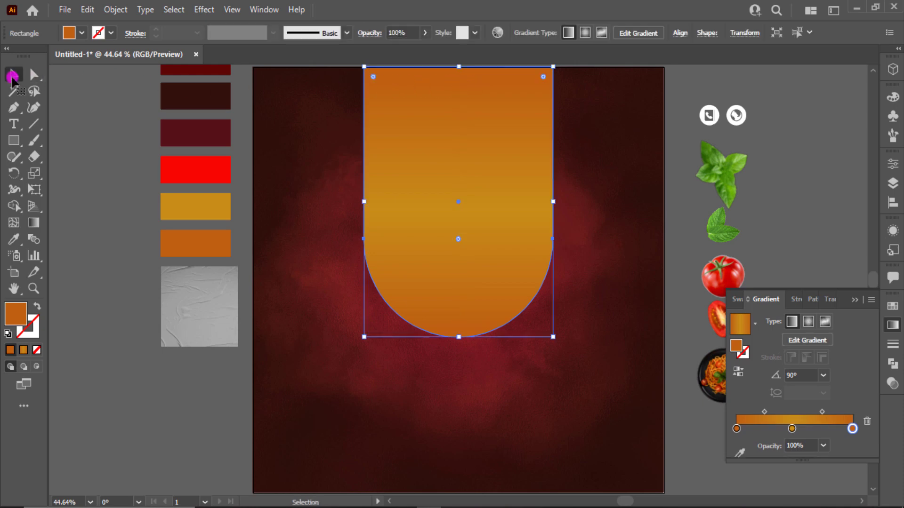
left_click(856, 300)
left_click(785, 348)
left_click(702, 358)
left_click(682, 348)
scroll(398, 315, "down", 1)
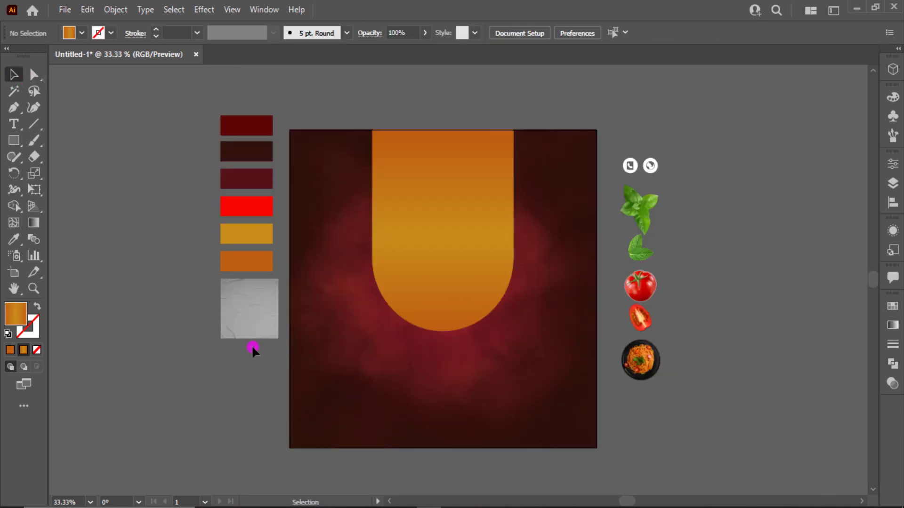
Step: Draw a bar at the artboard's bottom-left and duplicate it into three bars
left_click(15, 141)
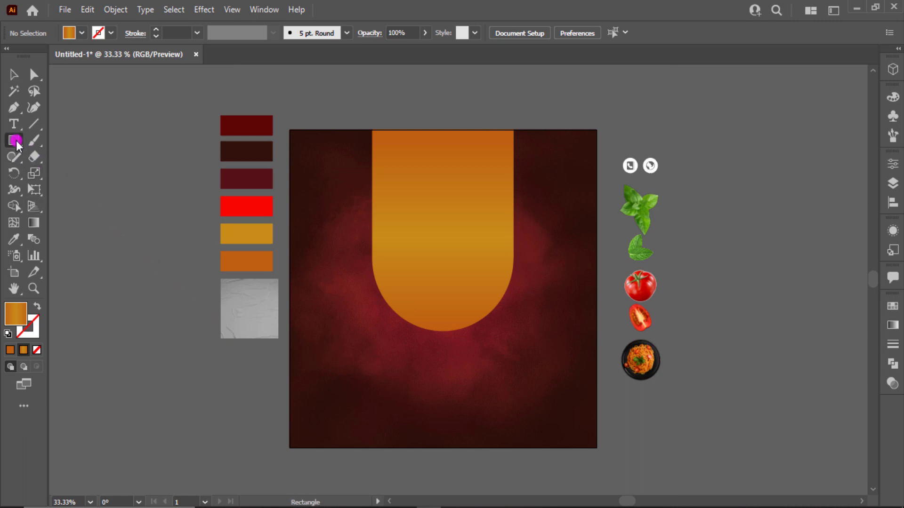
mouse_move(290, 392)
left_mouse_down()
mouse_move(359, 423)
mouse_move(391, 420)
mouse_move(366, 418)
mouse_move(370, 427)
mouse_move(450, 433)
left_mouse_up()
key("v")
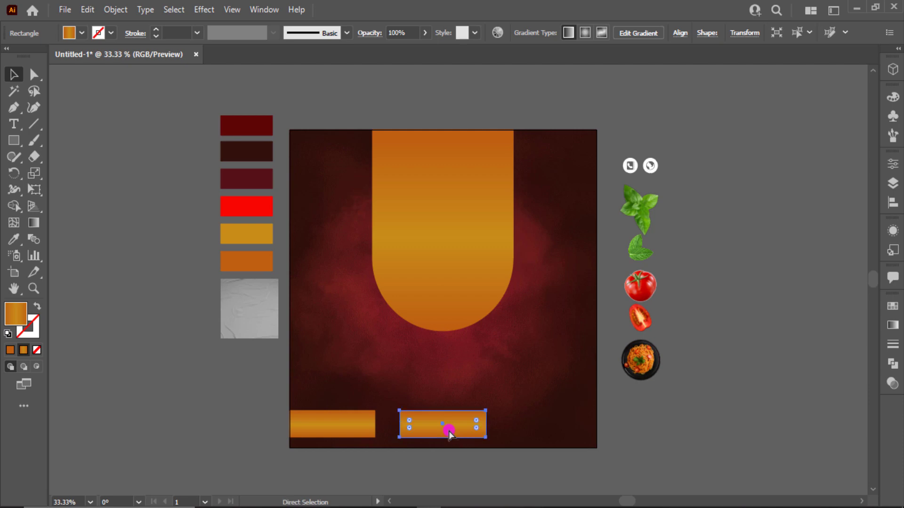
key("ctrl+d")
left_click(627, 430)
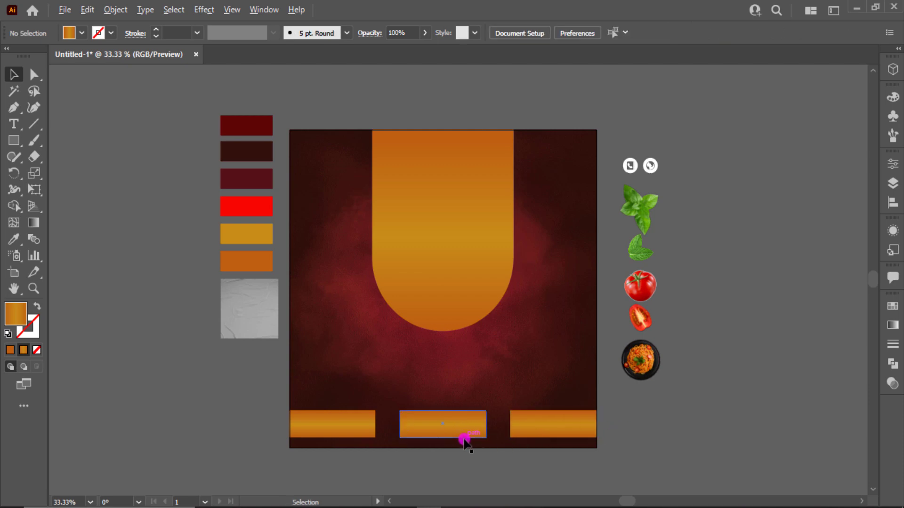
scroll(469, 442, "up", 1)
left_click(550, 427)
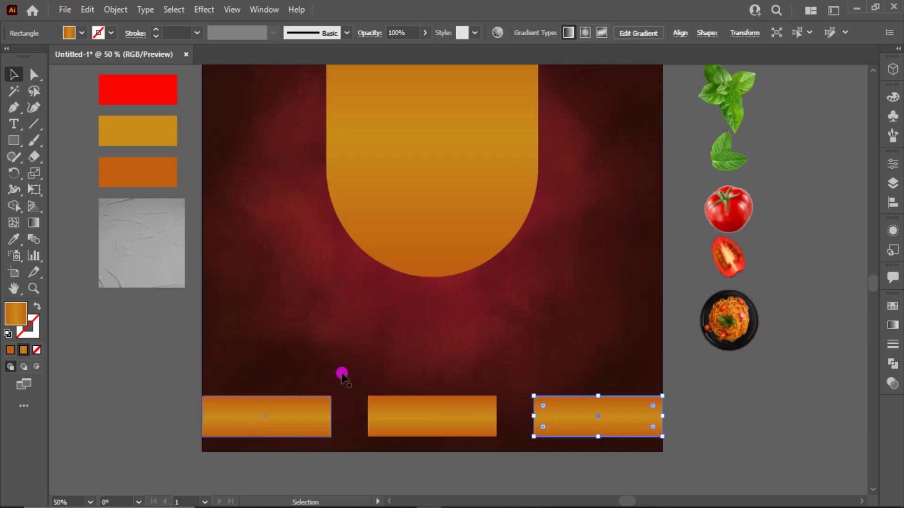
Step: Round the inner corners of the left and right bars
key("a")
left_click(337, 400)
left_click_drag(328, 410, 340, 444)
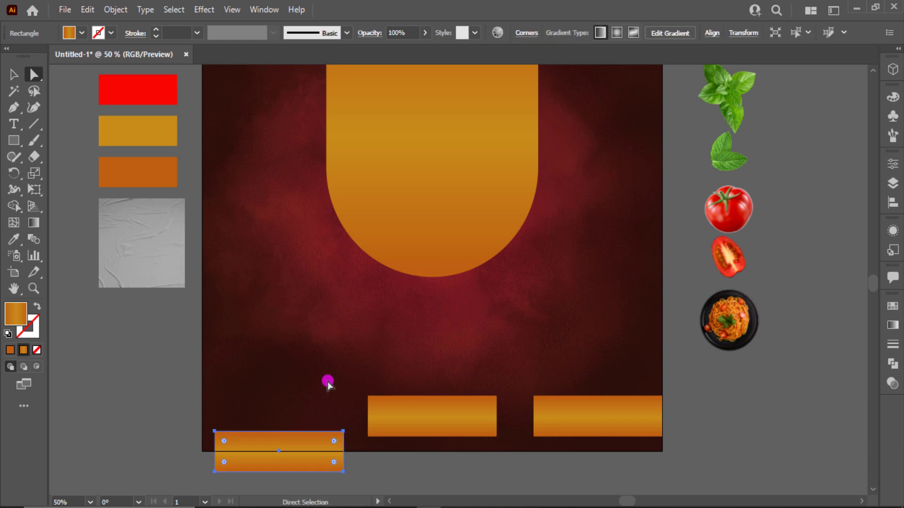
key("ctrl+z")
left_click_drag(323, 379, 339, 443)
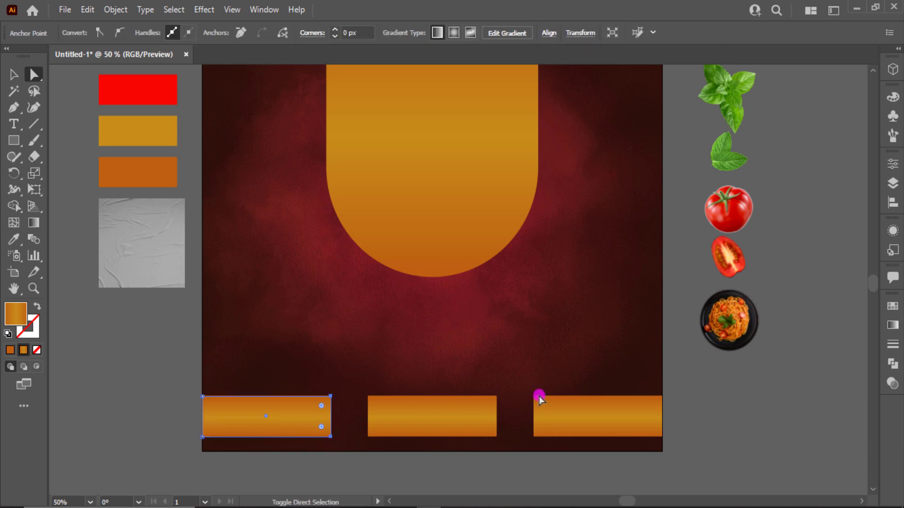
left_click_drag(539, 395, 667, 402)
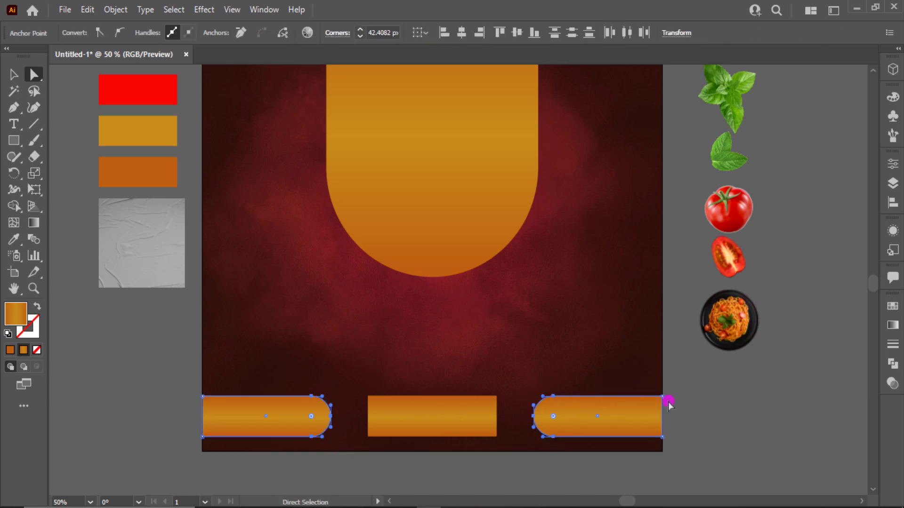
key("v")
left_click(681, 435)
Step: Round the middle bar's corners fully into a pill shape
left_click(572, 429)
left_click(433, 390)
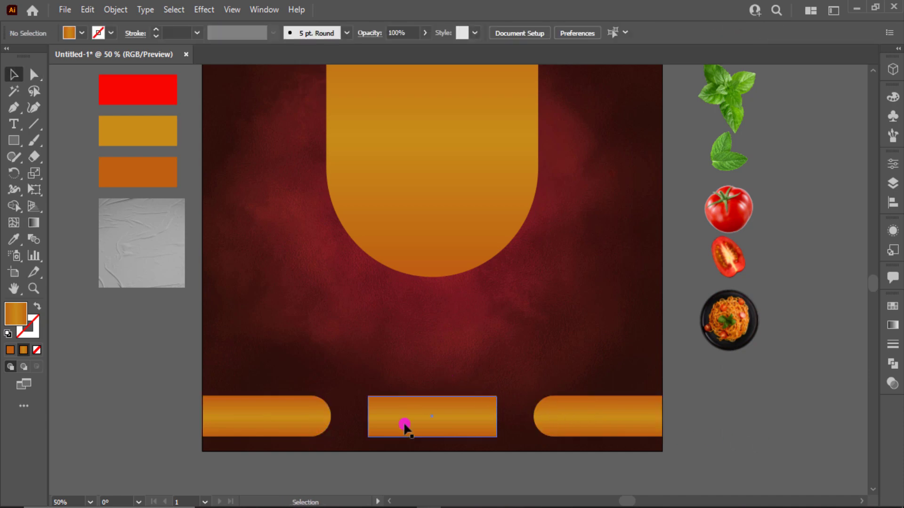
left_click(404, 426)
left_click_drag(381, 409, 463, 454)
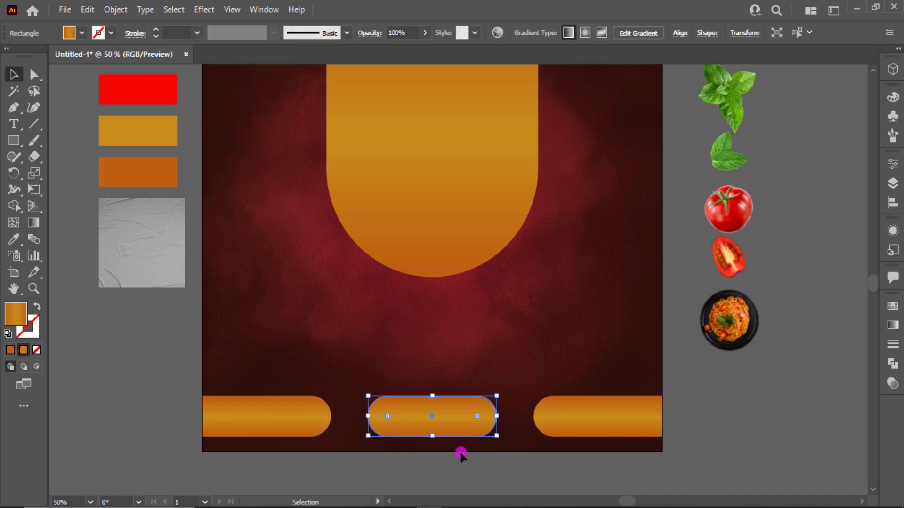
left_click(461, 455)
left_click_drag(576, 414, 575, 413)
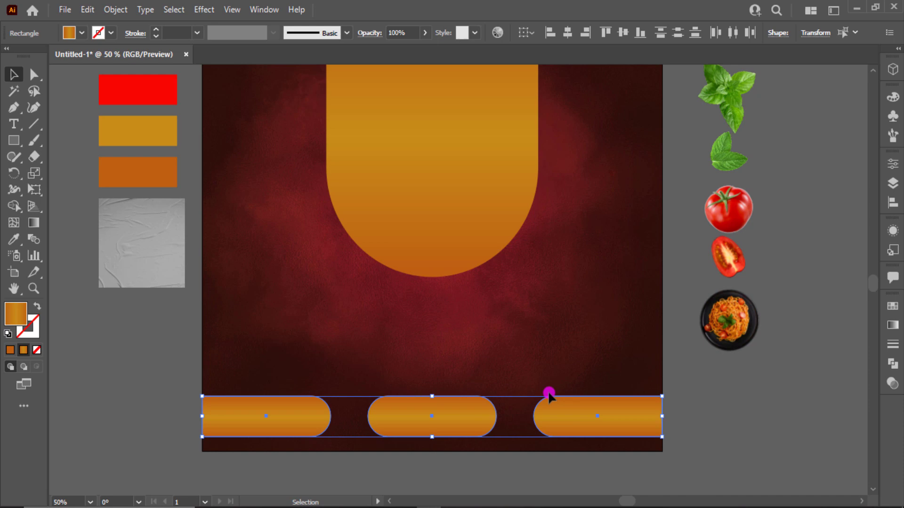
left_click(521, 374)
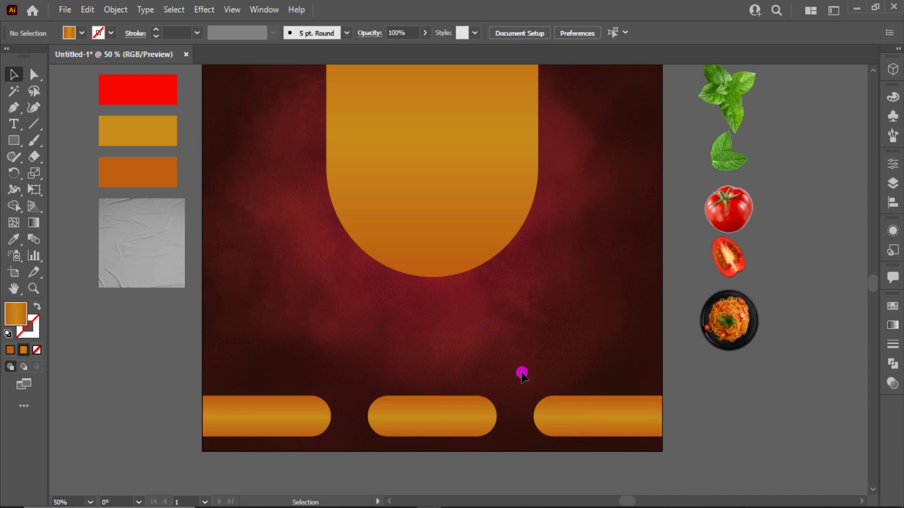
Step: Bring Paper-Texture.png to the front and scale it to cover the artboard
left_click(116, 281)
right_click(115, 279)
mouse_move(203, 400)
left_click(314, 397)
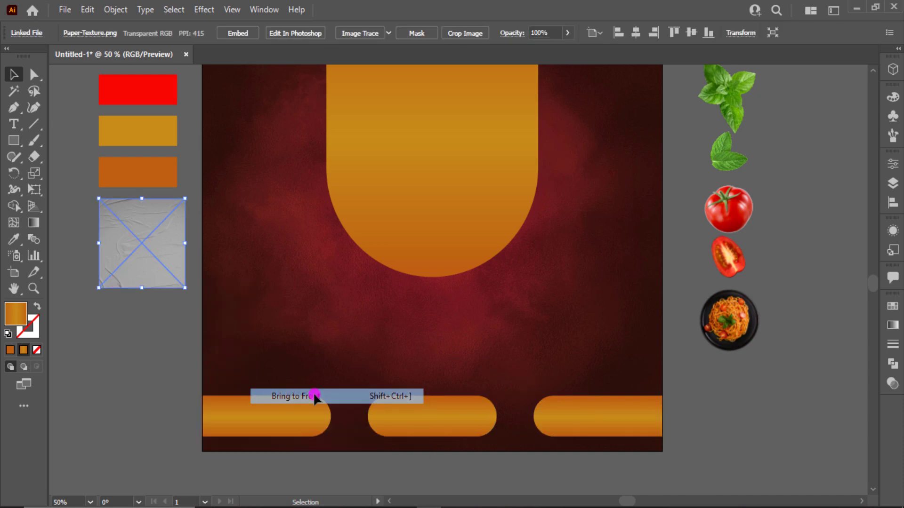
scroll(171, 359, "up", 3)
left_click_drag(170, 360, 262, 137)
scroll(262, 141, "down", 1)
scroll(265, 174, "up", 2)
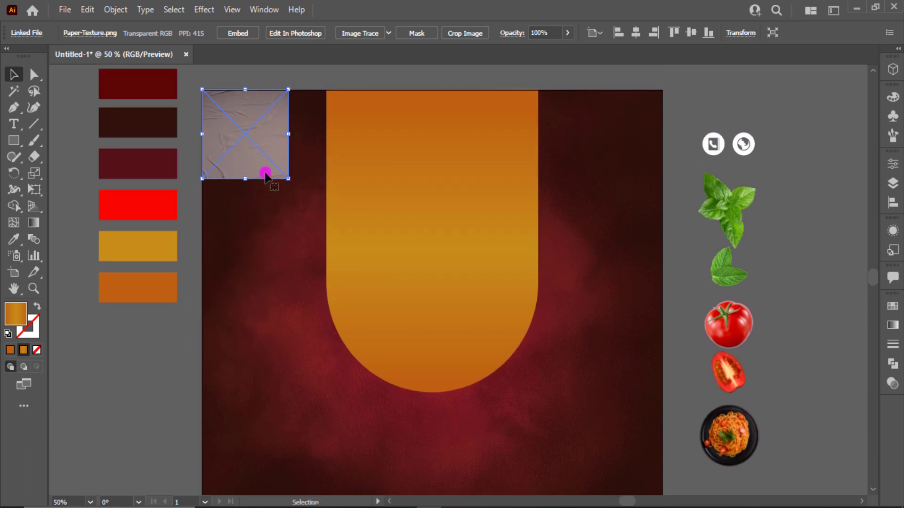
left_click_drag(286, 179, 667, 452)
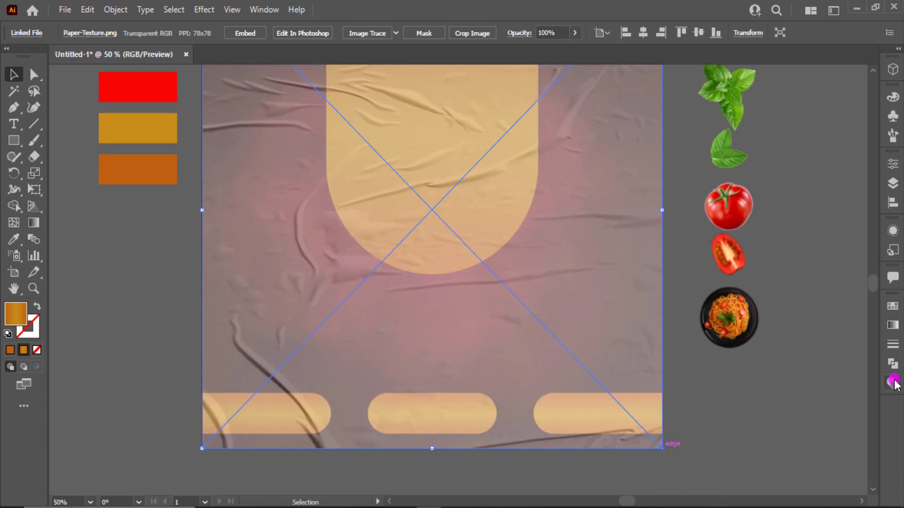
Step: Blend the paper texture in Overlay mode and fit the artboard in view
left_click(892, 383)
left_click(759, 321)
left_click(758, 178)
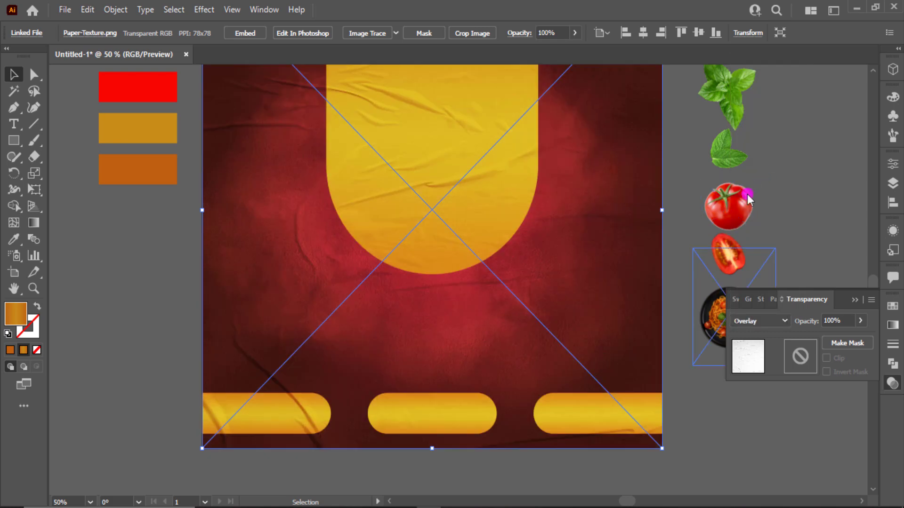
key("ctrl+0")
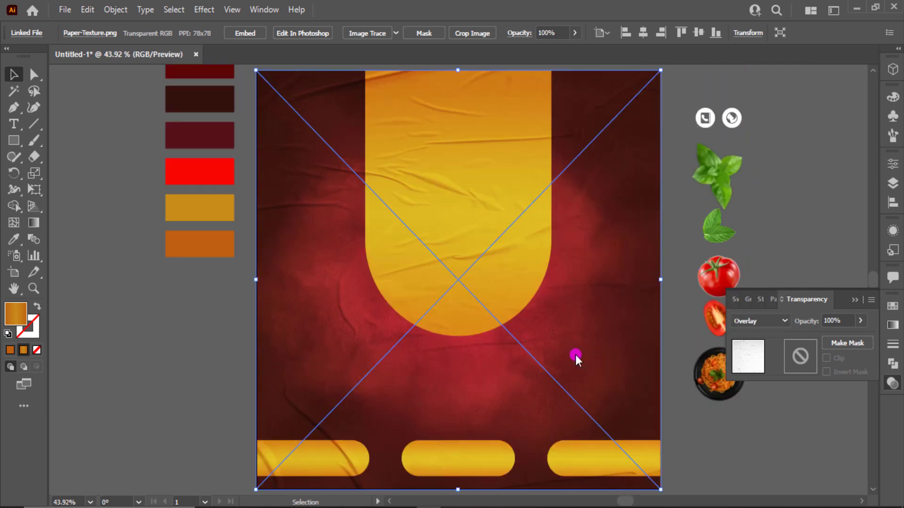
left_click(855, 303)
left_click(759, 322)
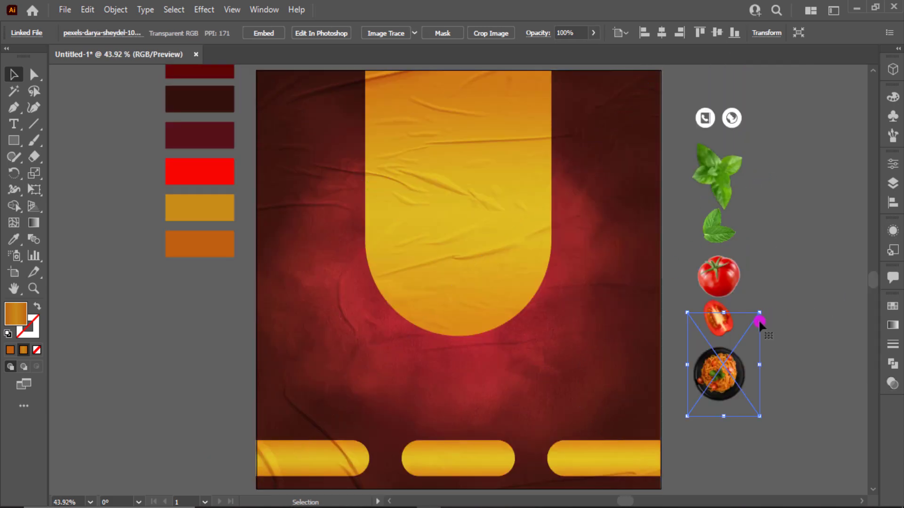
left_click(685, 477)
Step: Lower the paper texture's opacity to 74%
left_click(570, 404)
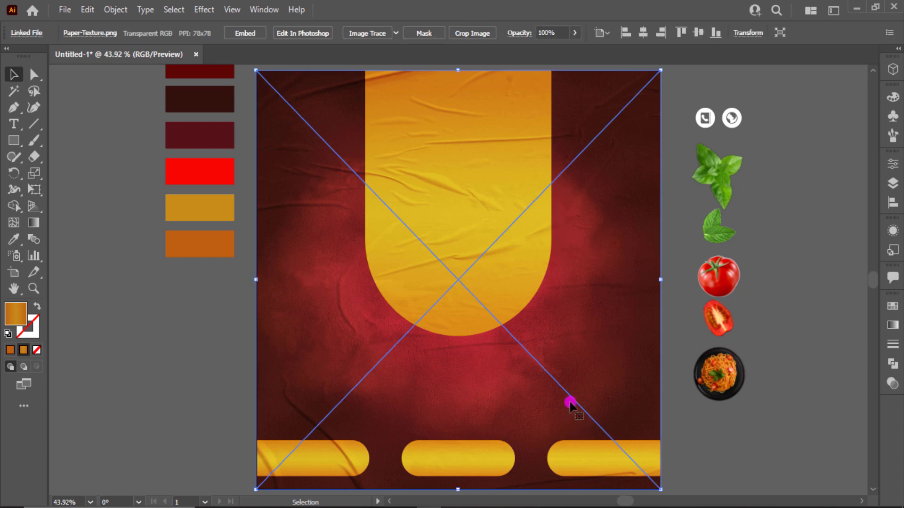
left_click(737, 450)
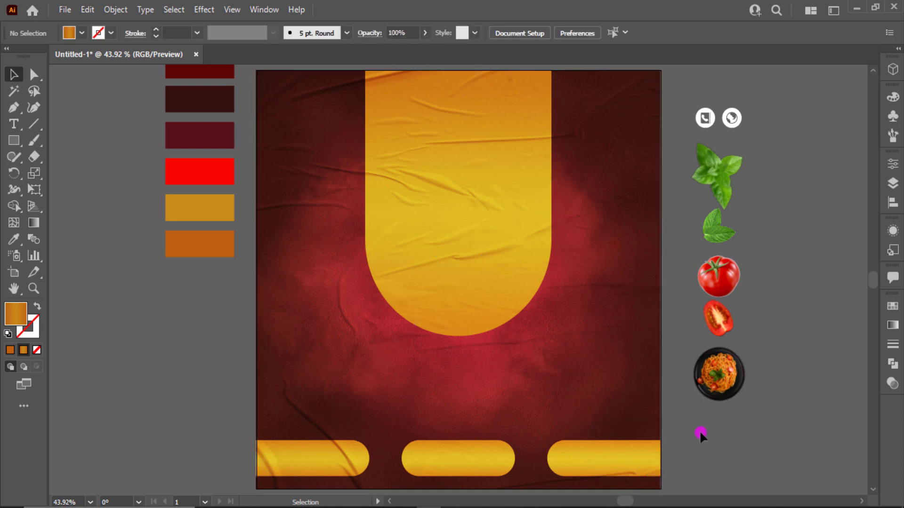
left_click(575, 384)
left_click(893, 383)
left_click(861, 322)
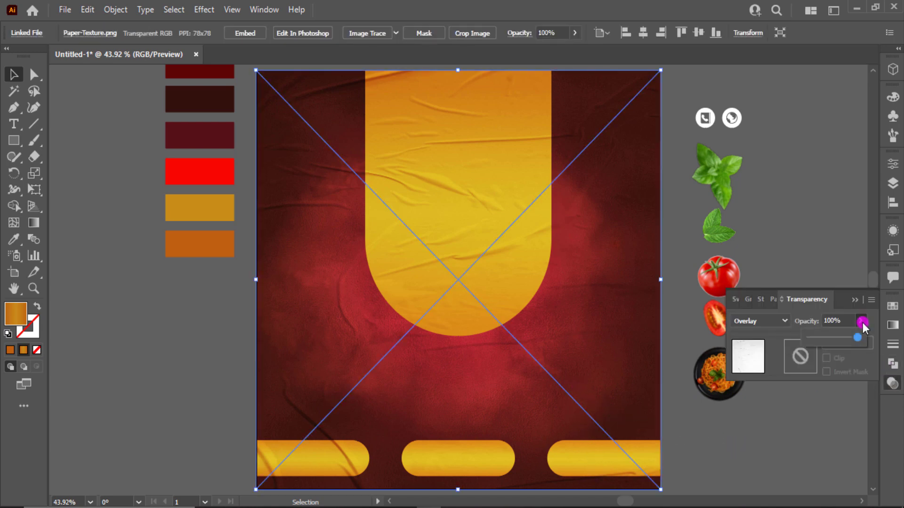
left_click_drag(849, 336, 845, 338)
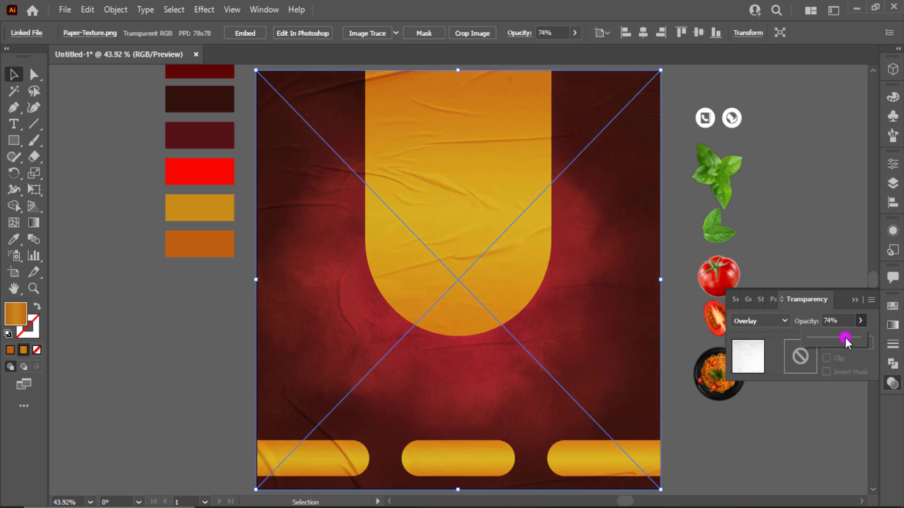
Step: Bring the spaghetti plate photo to the front, move it onto the gold arch and enlarge it
left_click(710, 401)
left_click(687, 385)
right_click(703, 336)
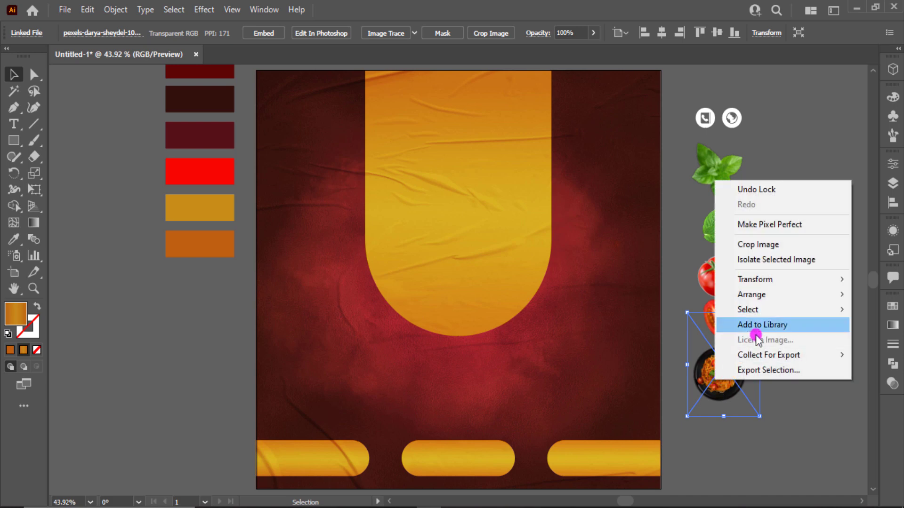
mouse_move(751, 295)
left_click(674, 296)
left_click_drag(719, 370, 461, 240)
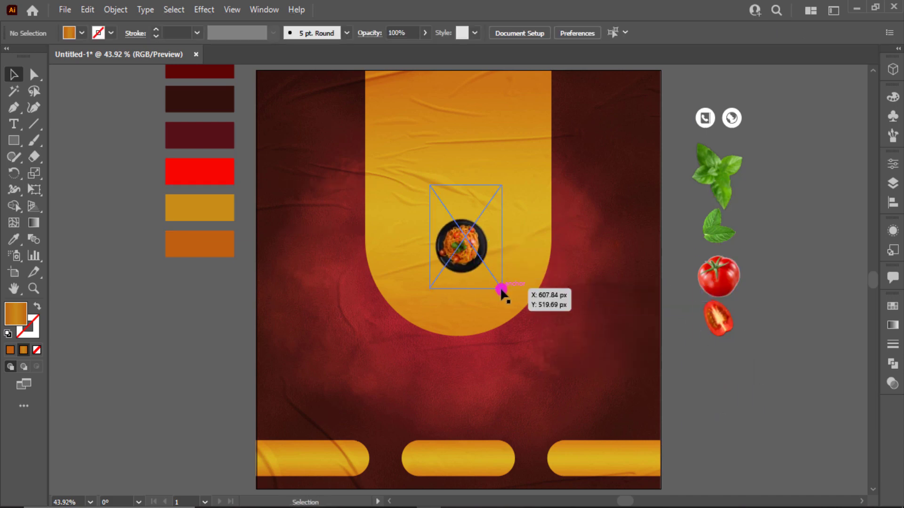
left_click_drag(501, 285, 520, 288)
left_click_drag(583, 369, 567, 358)
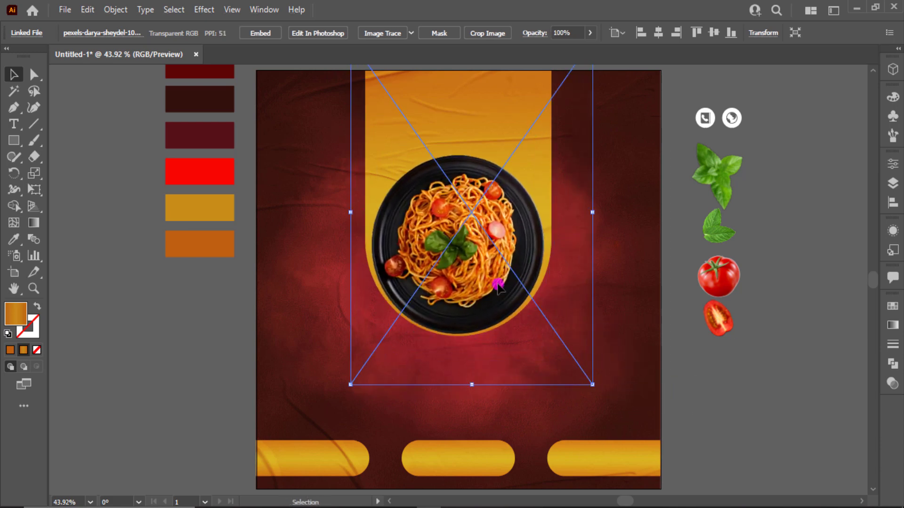
left_click_drag(497, 286, 498, 284)
left_click(708, 376)
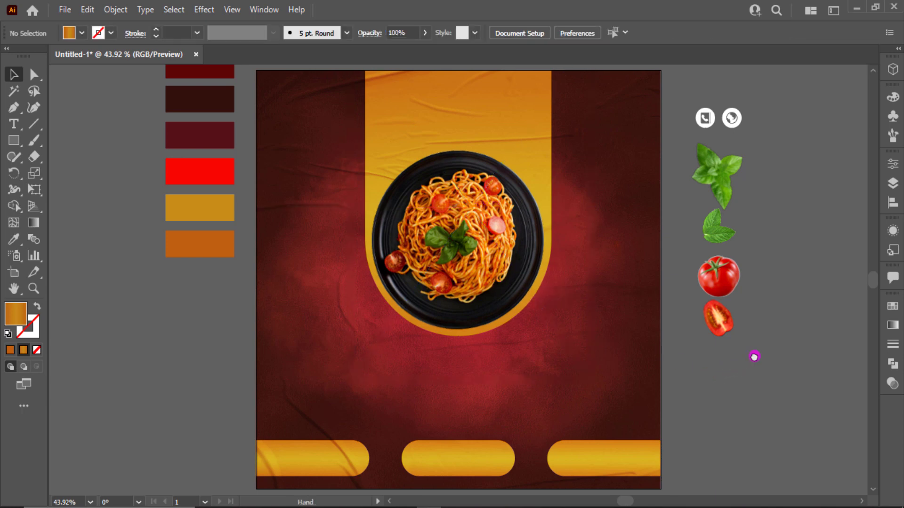
left_click_drag(754, 357, 527, 379)
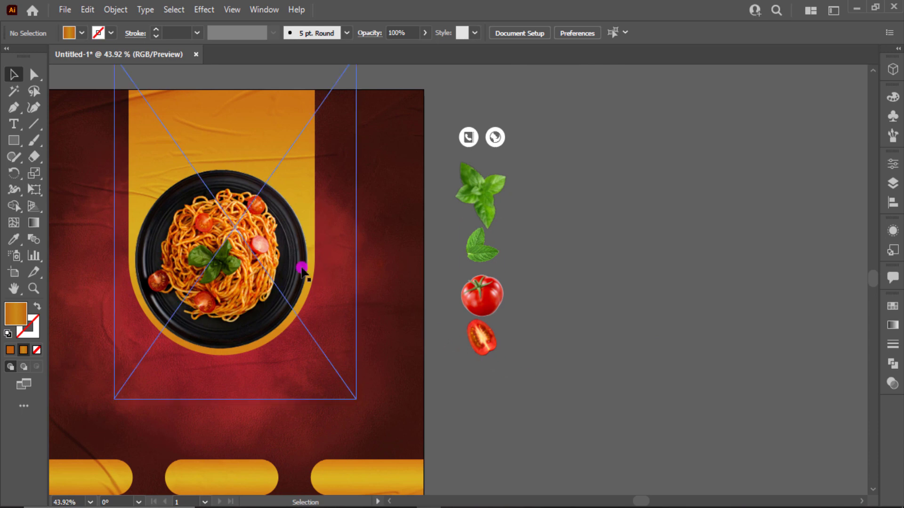
left_click(14, 124)
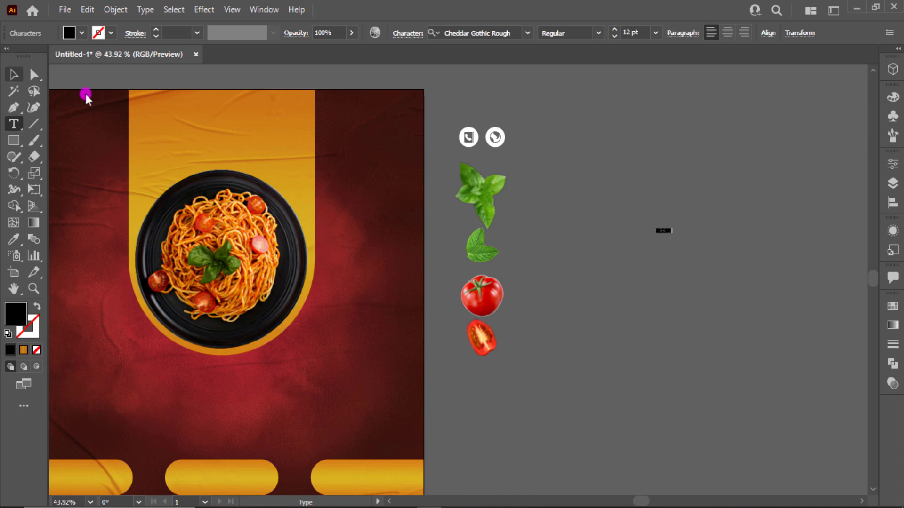
Step: Enlarge the DELICIOUS text, fill it white and move it up-left
key("Escape")
left_click_drag(673, 236, 823, 392)
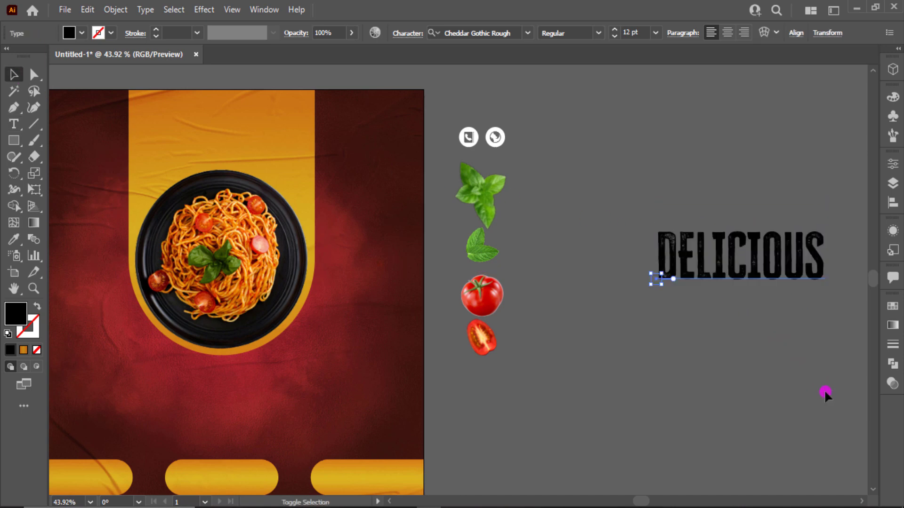
left_click(85, 33)
left_click(21, 56)
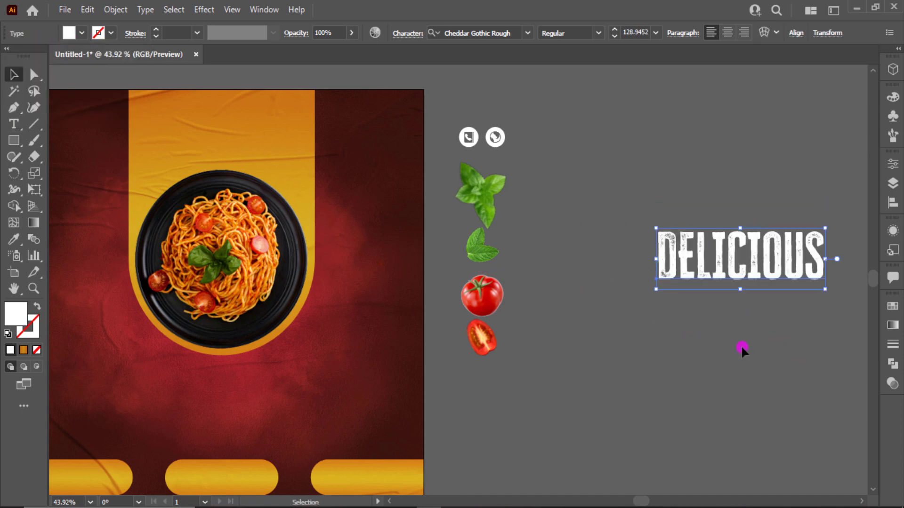
left_click_drag(744, 278, 693, 254)
Step: Duplicate DELICIOUS below, retype it as PASTA and set it in Billy Ohio
left_click(694, 223)
double_click(694, 254)
key("ctrl+a")
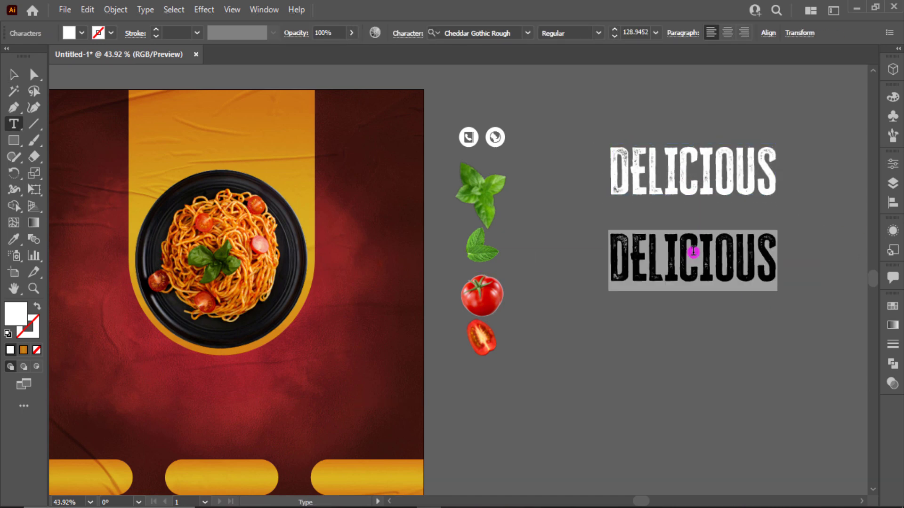
type("PASTA")
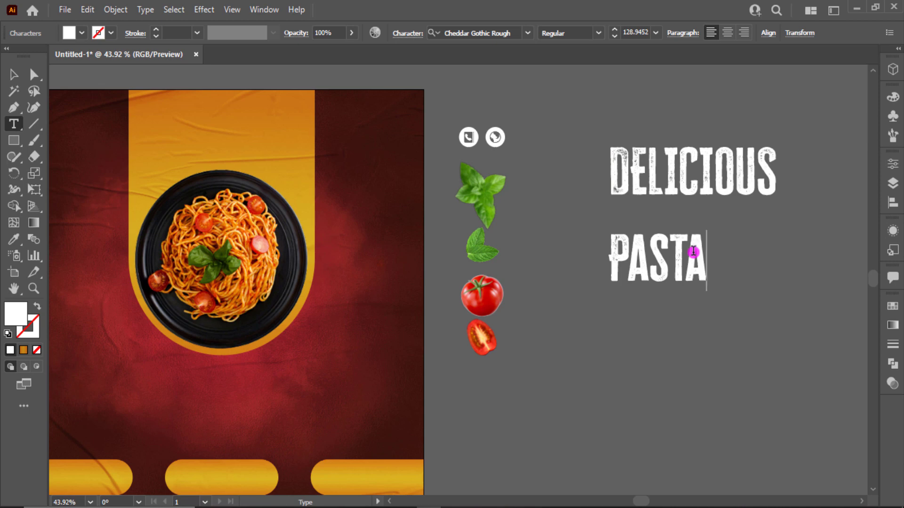
left_click(14, 74)
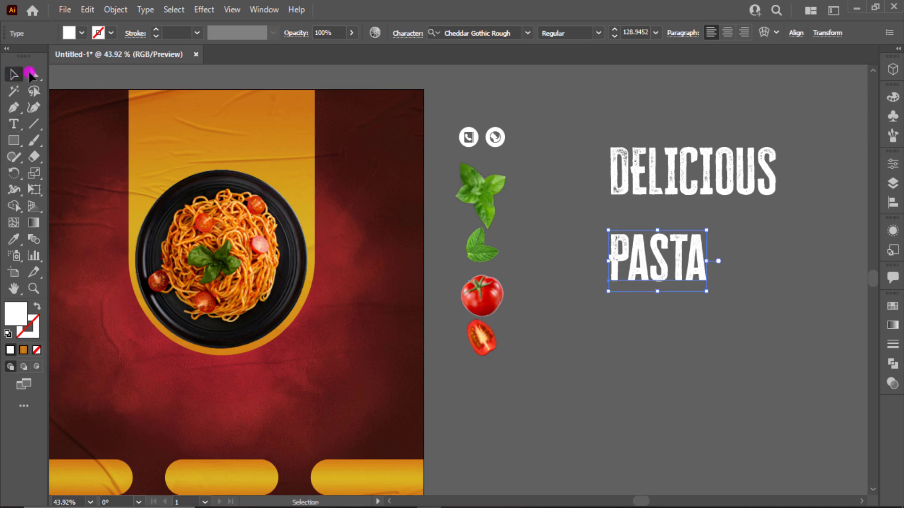
left_click(474, 29)
type("bill")
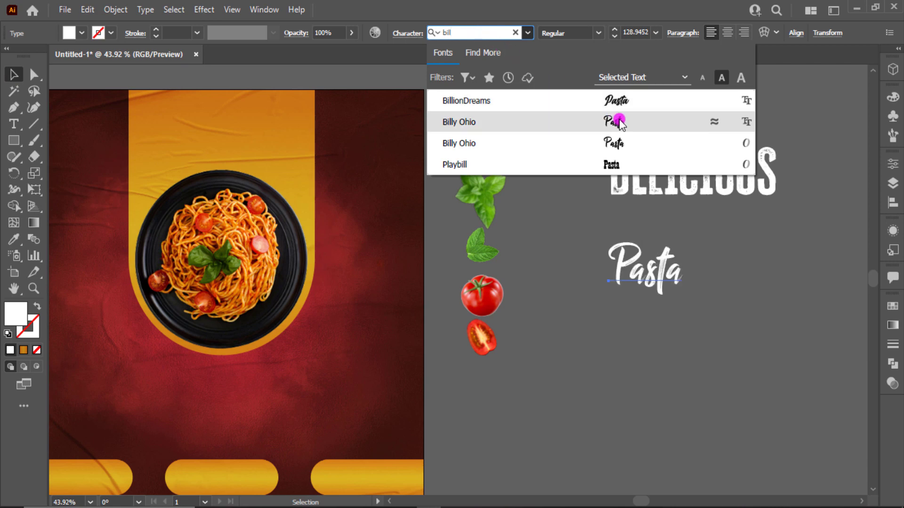
key("Up")
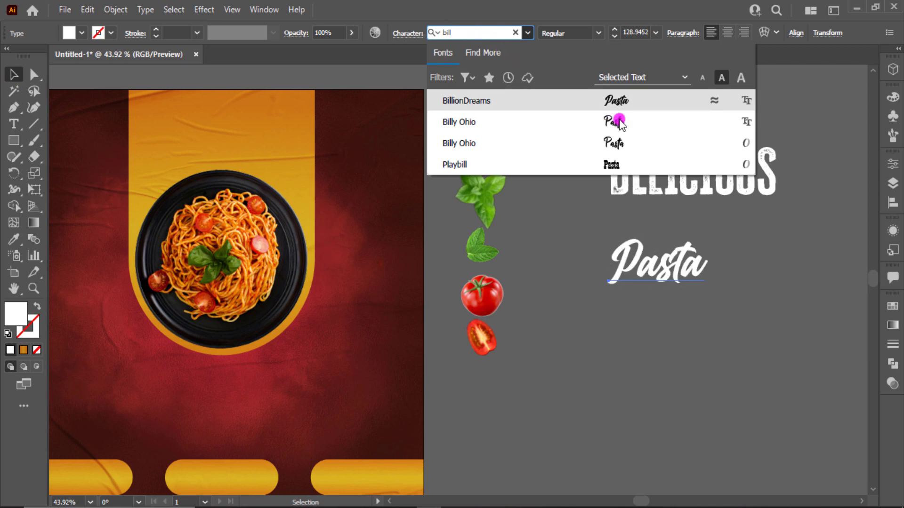
key("Down")
key("Return")
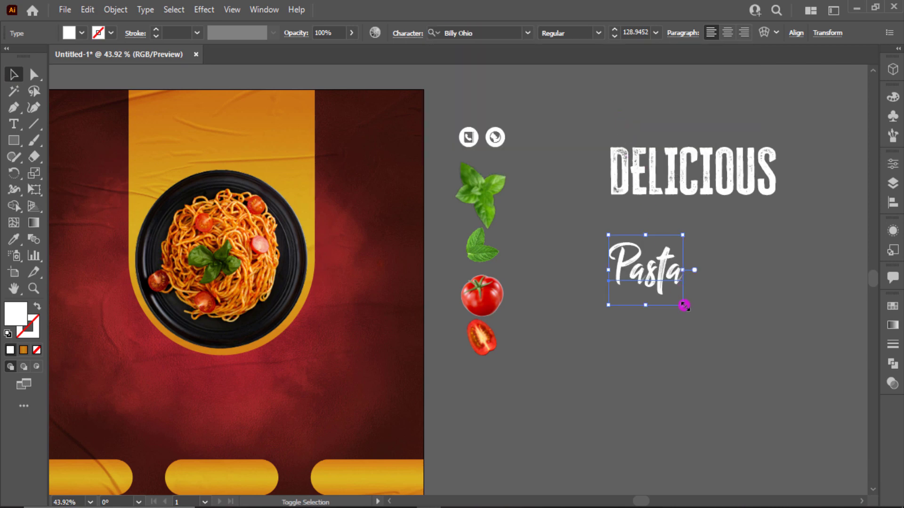
Step: Enlarge and reposition Pasta, and shrink the DELICIOUS heading above it
left_click_drag(684, 305, 838, 404)
left_click_drag(776, 326, 742, 306)
left_click(729, 173)
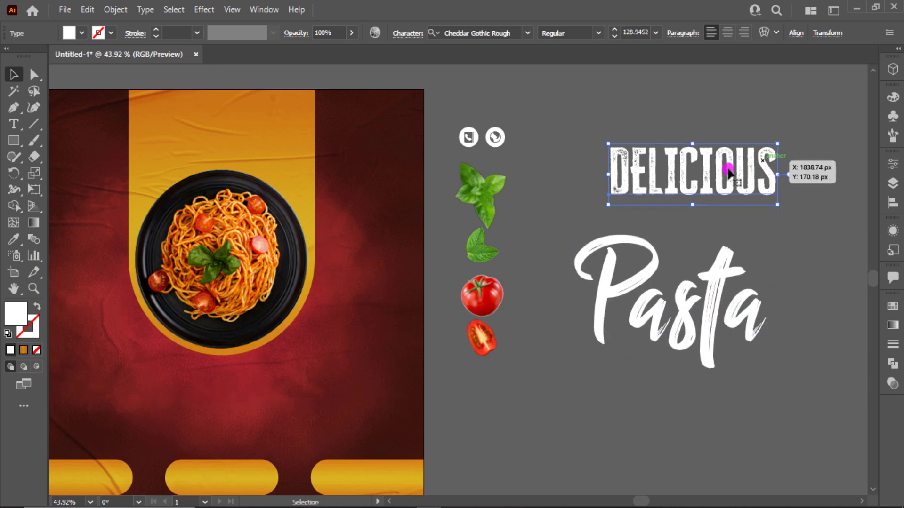
left_click_drag(778, 143, 730, 208)
Step: Colour the Pasta title with the dark-red swatch using the Eyedropper
key("ctrl+minus")
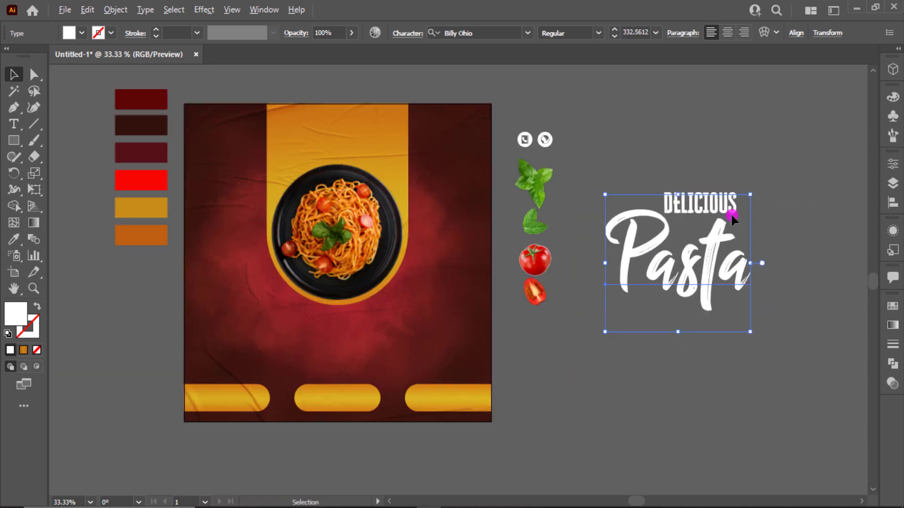
key("i")
left_click(151, 97)
left_click(13, 75)
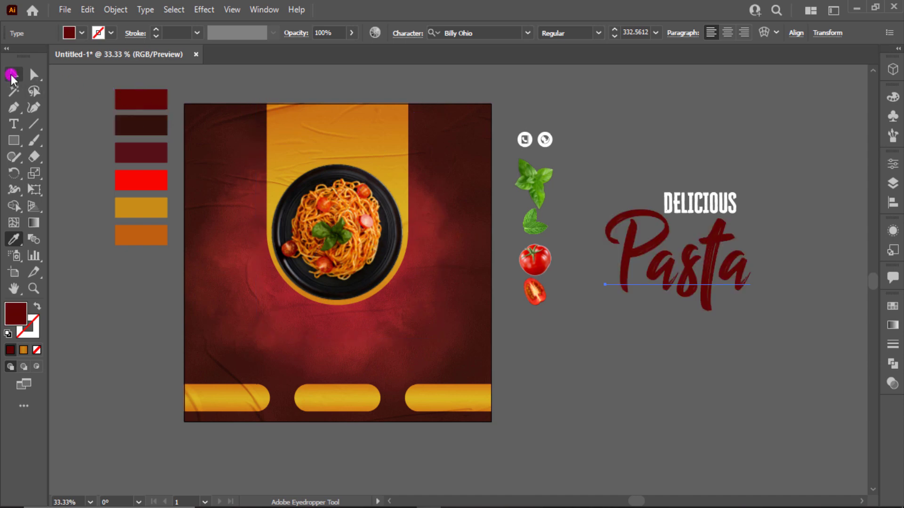
left_click(676, 163)
Step: Move Pasta onto the yellow panel above the plate and scale it down
left_click_drag(715, 306, 711, 302)
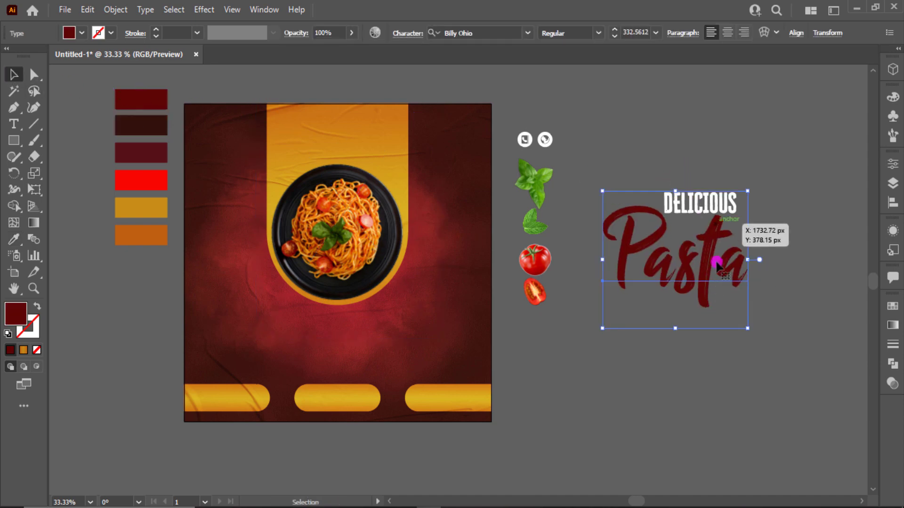
left_click_drag(715, 259, 726, 272)
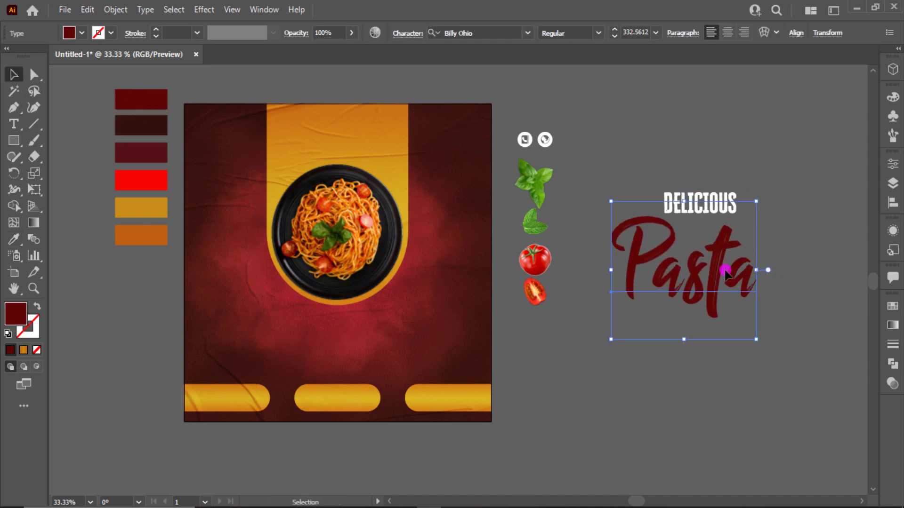
left_click_drag(712, 306, 376, 191)
left_click_drag(412, 214, 340, 150)
left_click_drag(313, 156, 395, 217)
scroll(396, 208, "up", 1)
left_click_drag(413, 165, 448, 195)
left_click_drag(480, 249, 461, 235)
left_click_drag(430, 201, 419, 207)
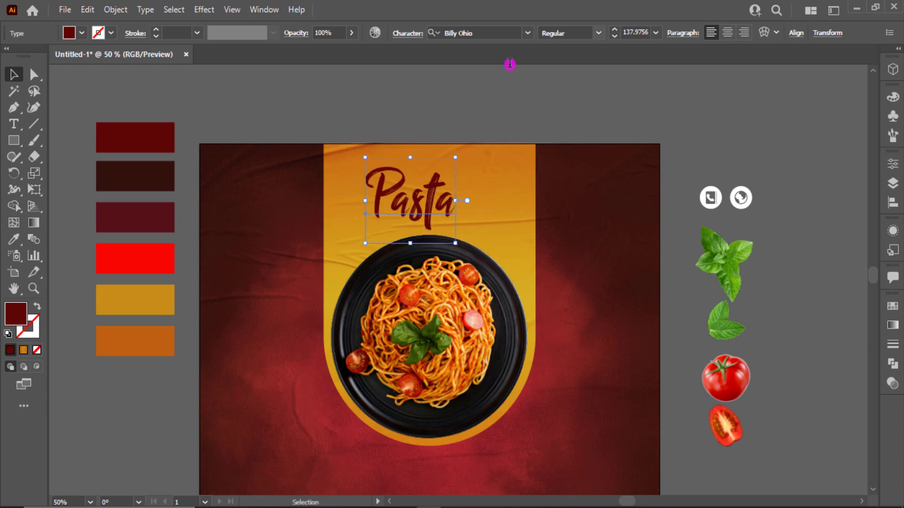
Step: Set the Pasta title's font to BillionDreams
left_click(528, 33)
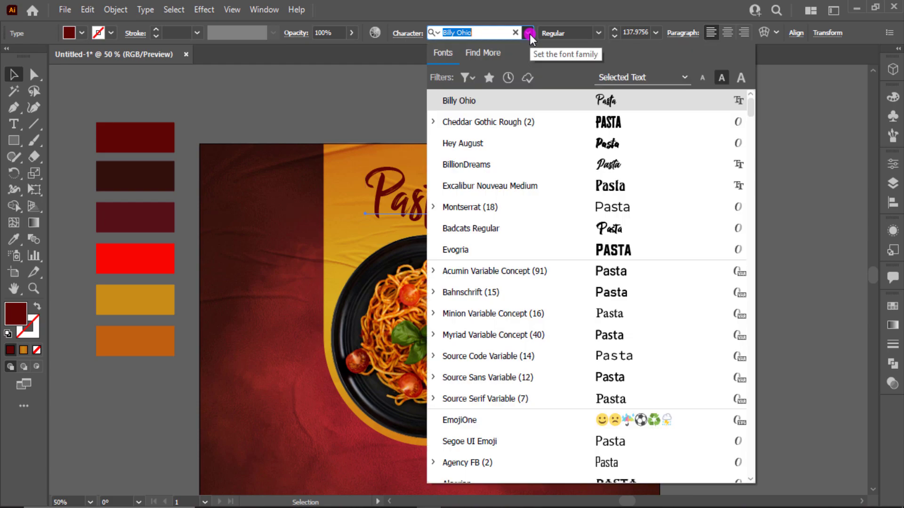
left_click(501, 32)
key("BackSpace")
key("BackSpace")
key("BackSpace")
key("BackSpace")
key("BackSpace")
key("BackSpace")
key("BackSpace")
key("BackSpace")
key("BackSpace")
key("BackSpace")
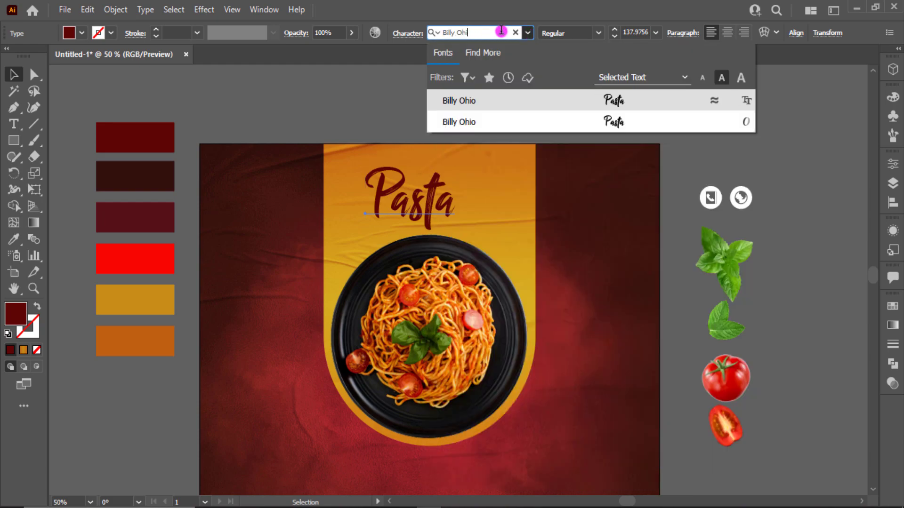
type("bill")
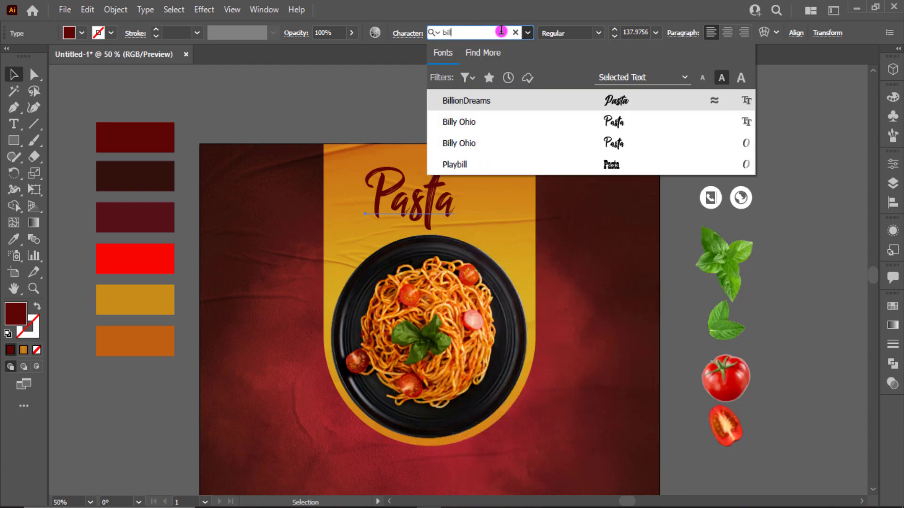
left_click(595, 96)
Step: Fine-tune Pasta's position on the panel and move DELICIOUS up toward the poster top
mouse_move(461, 196)
left_mouse_down()
mouse_move(466, 207)
mouse_move(467, 200)
left_mouse_up()
left_click_drag(730, 117, 621, 128)
left_click_drag(797, 283, 690, 227)
Step: Set the DELICIOUS copy's font to Badcats Regular
double_click(689, 228)
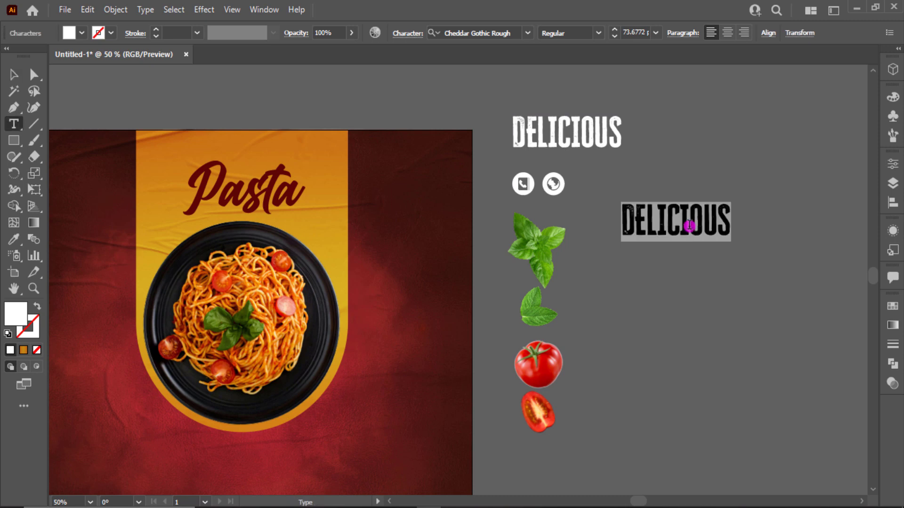
type("D")
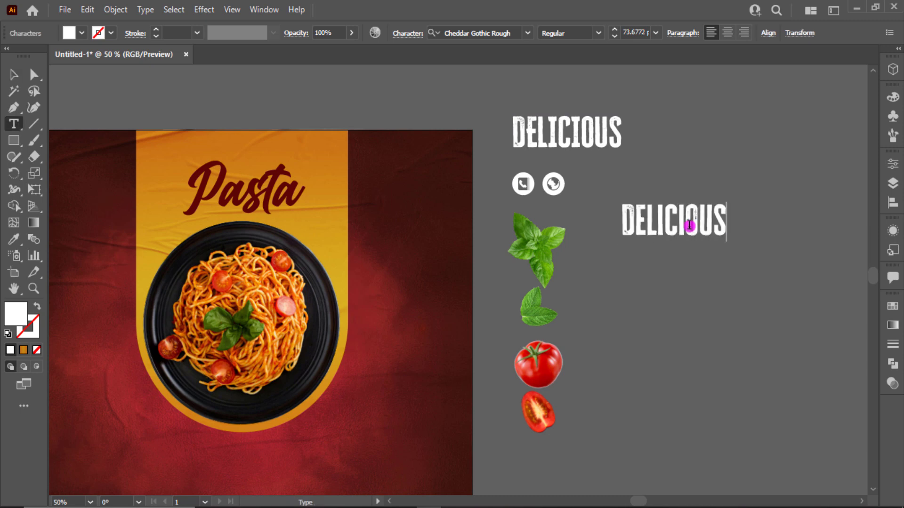
left_click(12, 74)
left_click(492, 33)
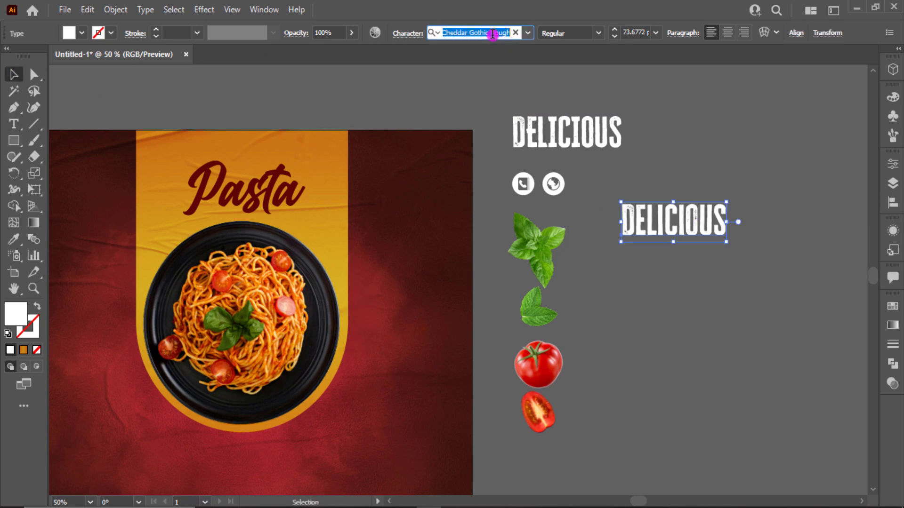
type("Badcats")
left_click(665, 100)
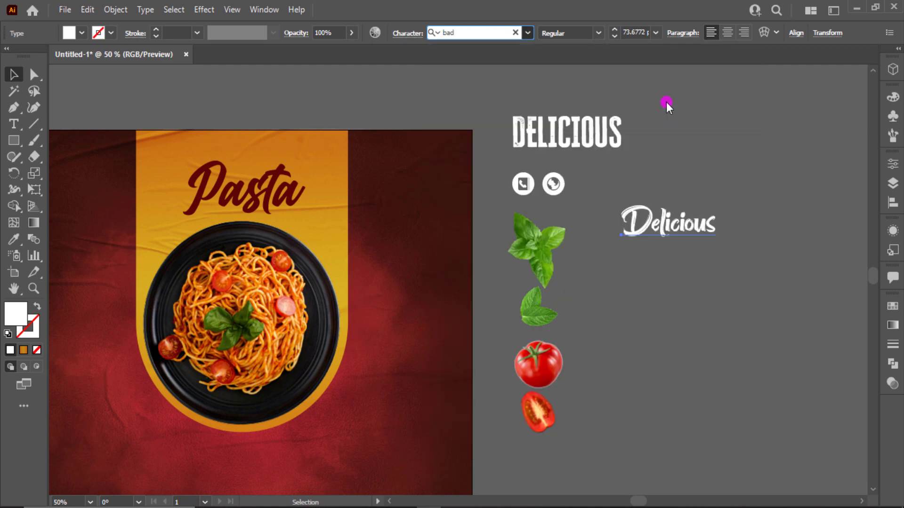
Step: Shrink the script Delicious copy and lock the pasta plate image with Ctrl+2
left_click_drag(719, 246, 280, 150)
key("ctrl+=")
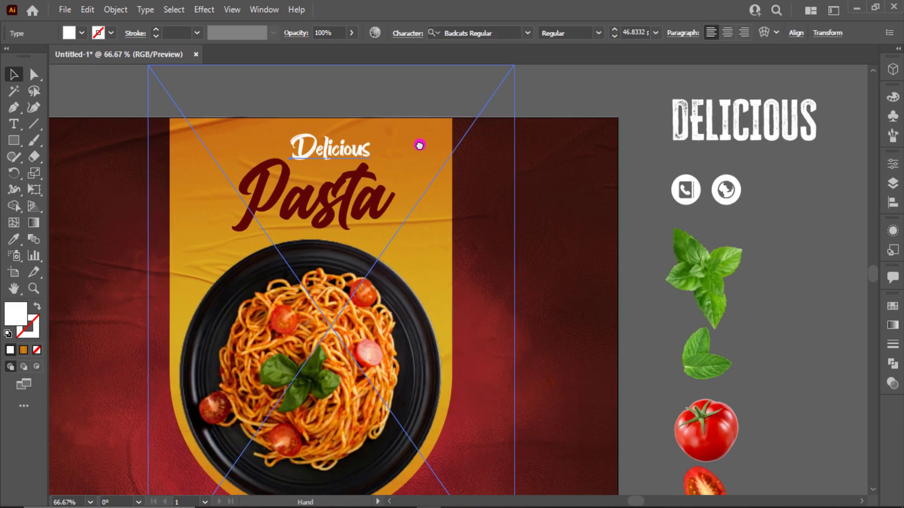
left_click_drag(420, 146, 456, 148)
left_click(626, 116)
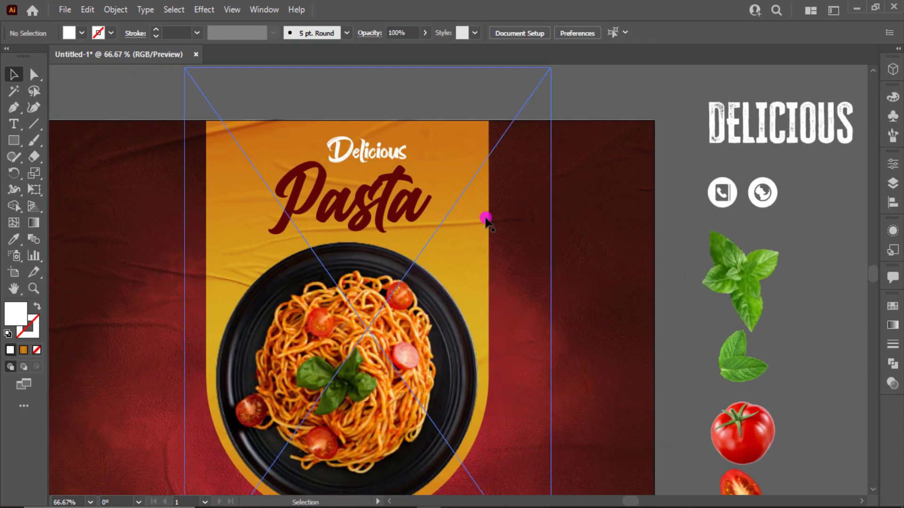
left_click(379, 301)
key("ctrl+2")
Step: Move script Delicious above the artboard; scale and place blocky DELICIOUS above Pasta
left_click(395, 231)
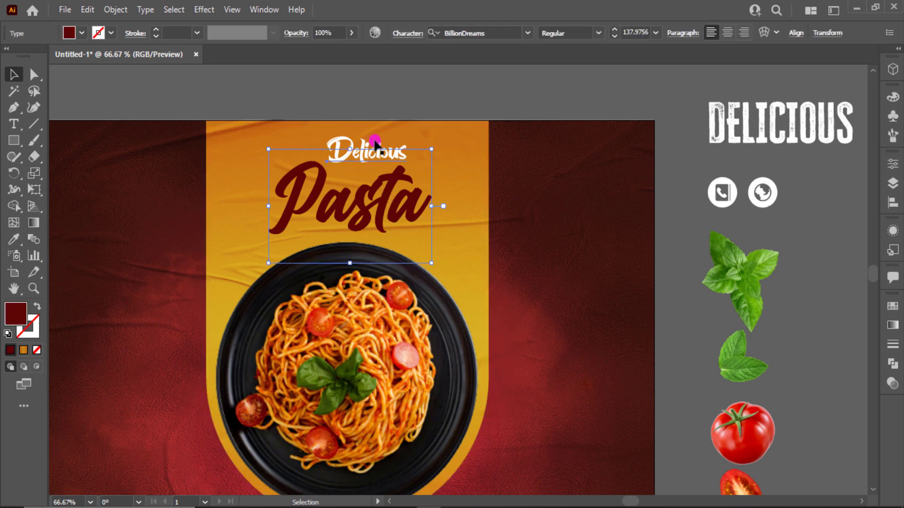
left_click_drag(375, 141, 371, 89)
left_click(728, 113)
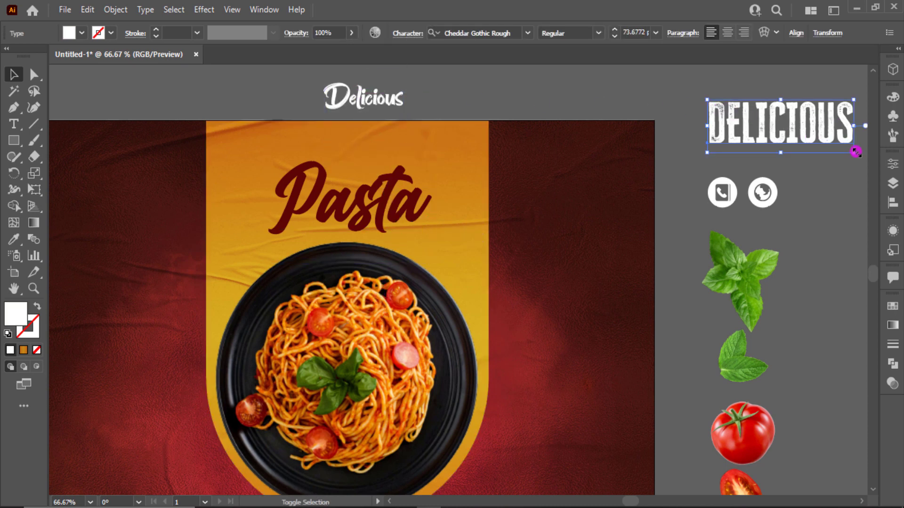
left_click_drag(855, 152, 363, 157)
left_click(468, 101)
left_click(382, 154)
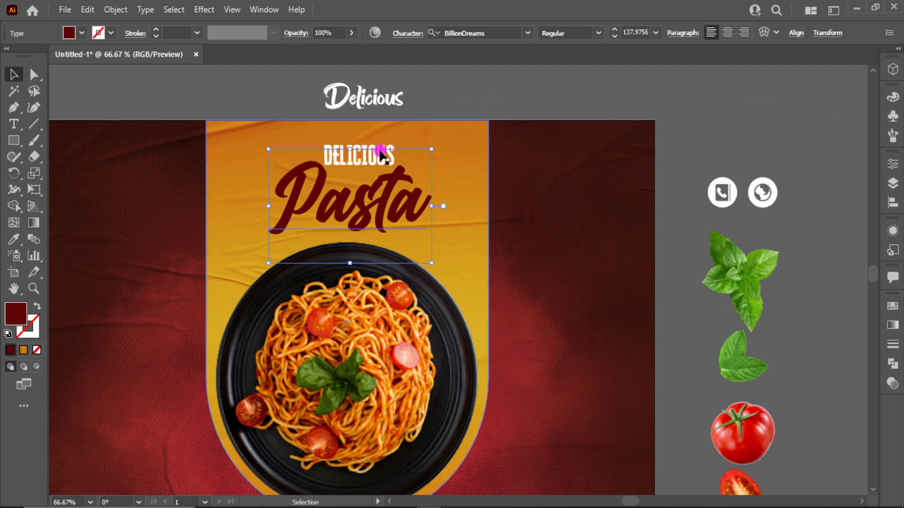
left_click(369, 149)
left_click_drag(396, 142, 446, 133)
left_click(541, 94)
left_click_drag(541, 95, 717, 91)
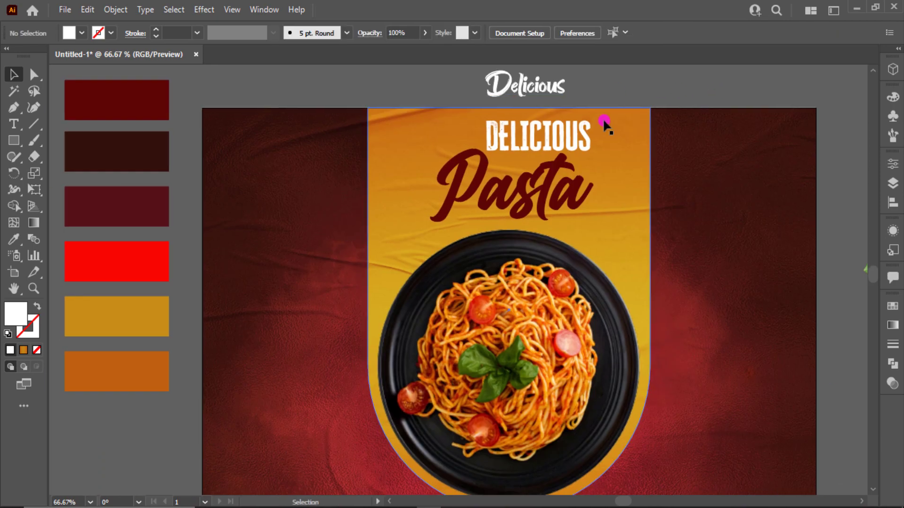
Step: Change the script Delicious font to Signatrue
scroll(604, 122, "up", 3)
scroll(604, 122, "right", 2)
left_click(467, 203)
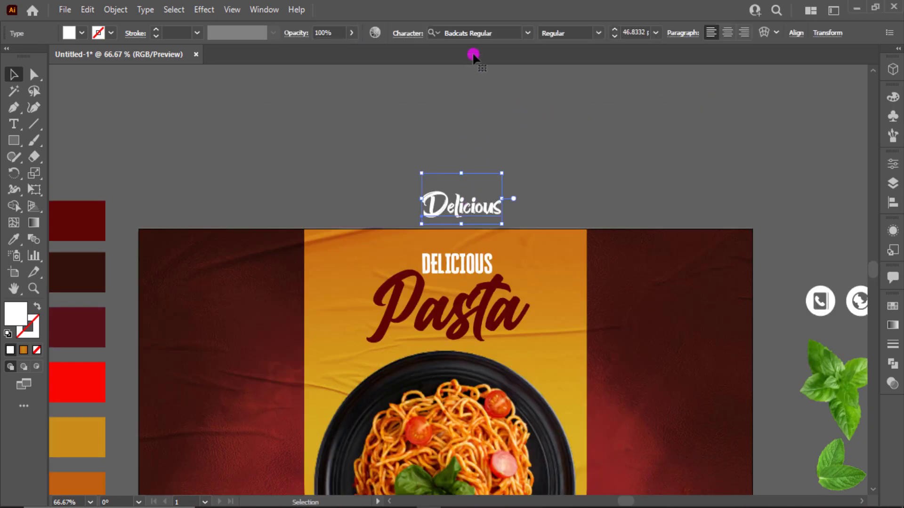
left_click(474, 33)
type("Sig")
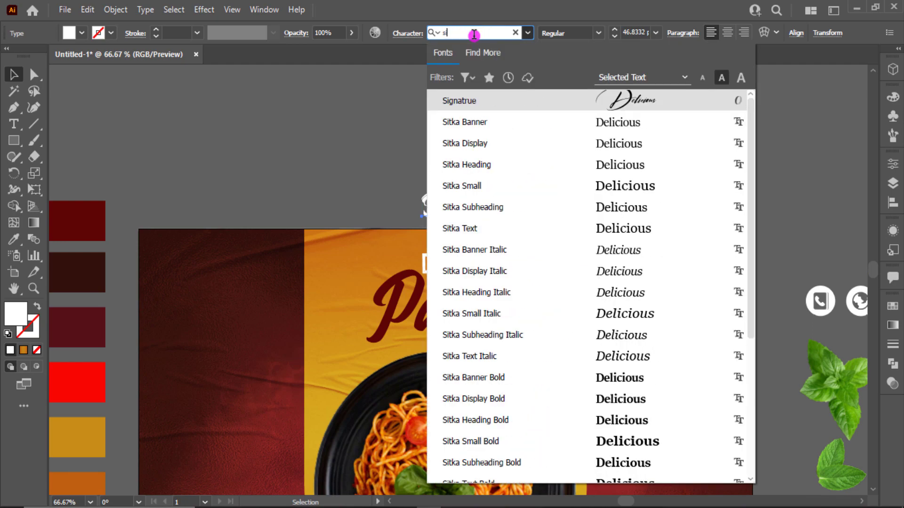
key("Return")
Step: Delete the blocky DELICIOUS heading and lower the script Delicious over Pasta
left_click(544, 225)
left_click(487, 272)
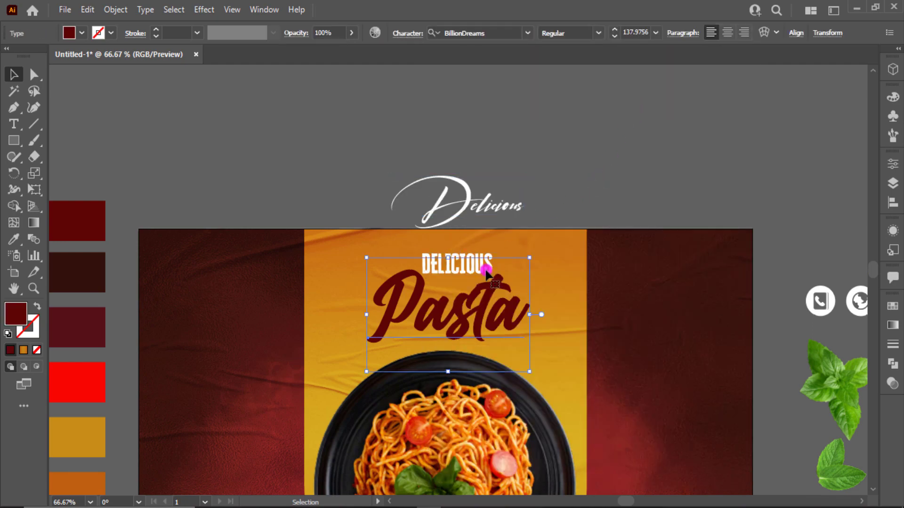
key("Delete")
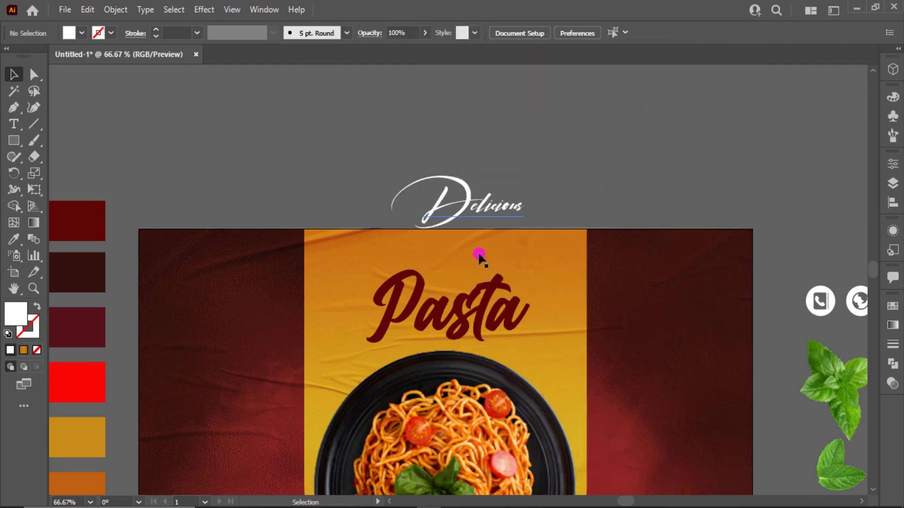
left_click_drag(496, 215, 506, 266)
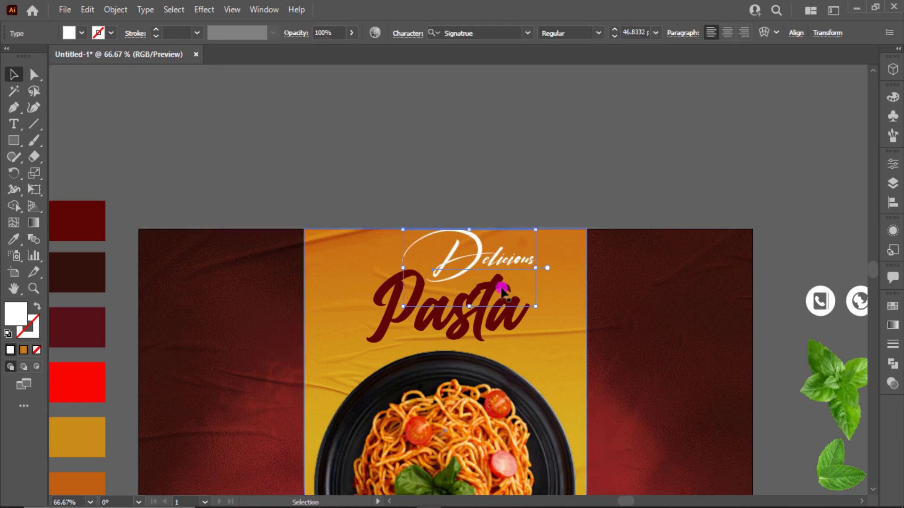
left_click_drag(489, 328, 494, 333)
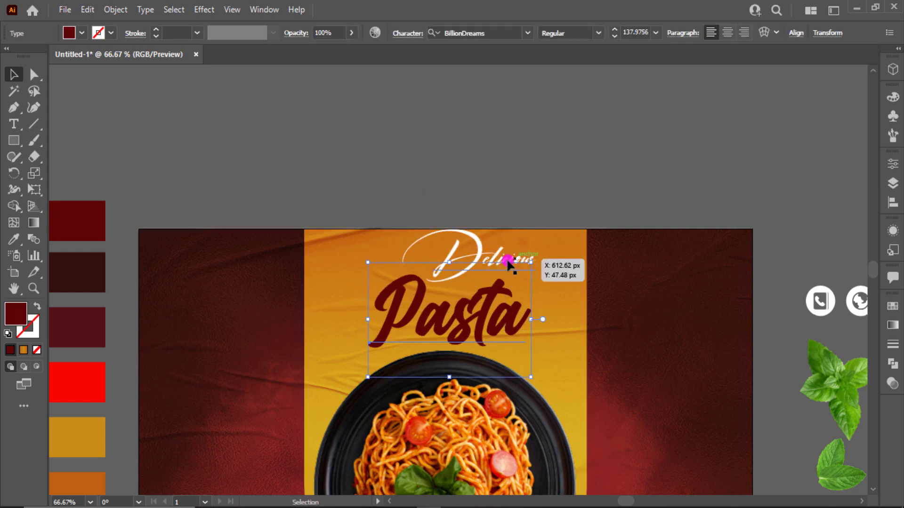
left_click_drag(509, 254, 506, 268)
left_click(527, 161)
key("ctrl+0")
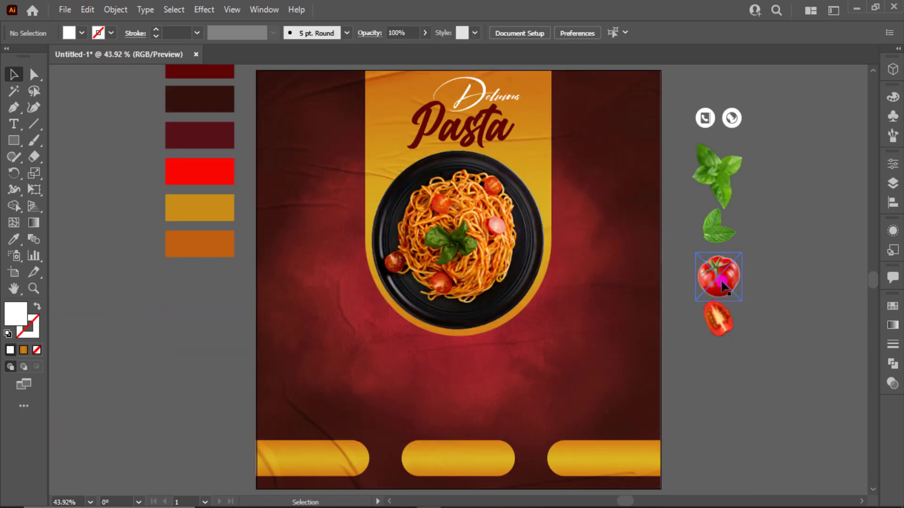
mouse_move(723, 286)
left_mouse_down()
mouse_move(665, 171)
mouse_move(770, 300)
mouse_move(740, 304)
mouse_move(722, 278)
left_mouse_up()
Step: Bring the decoration images beside the poster to the front with Arrange > Bring to Front
left_click_drag(773, 182, 719, 330)
right_click(719, 329)
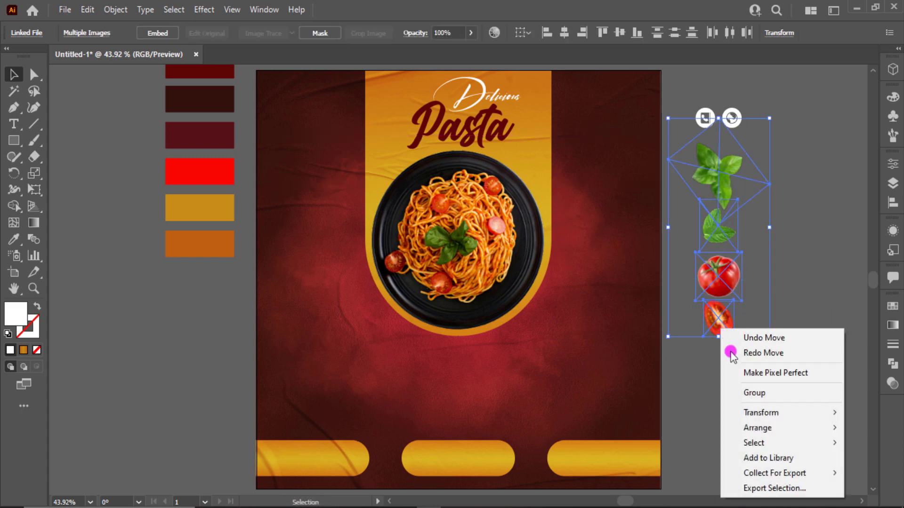
mouse_move(764, 429)
left_click(709, 428)
left_click(771, 382)
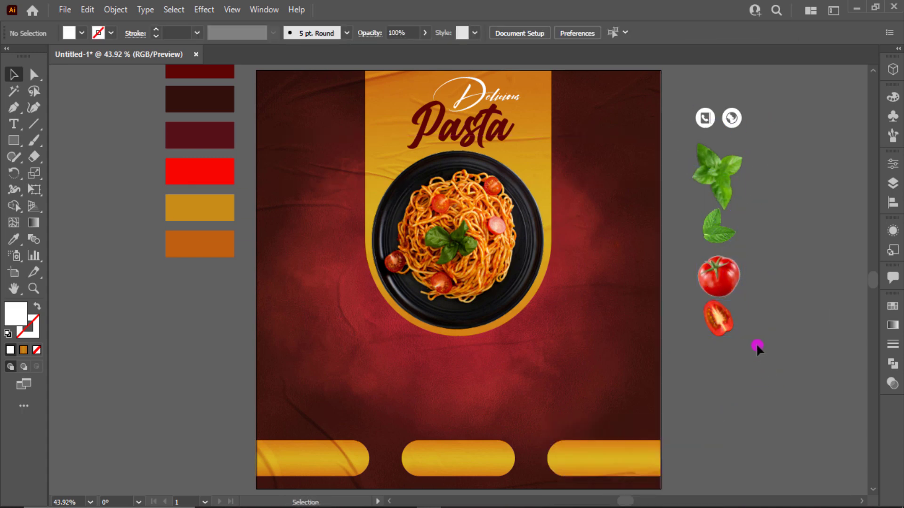
Step: Place a tomato on the top-right edge, plus the half tomato and a whole-tomato copy at left
left_click_drag(727, 287, 693, 195)
left_click(747, 335)
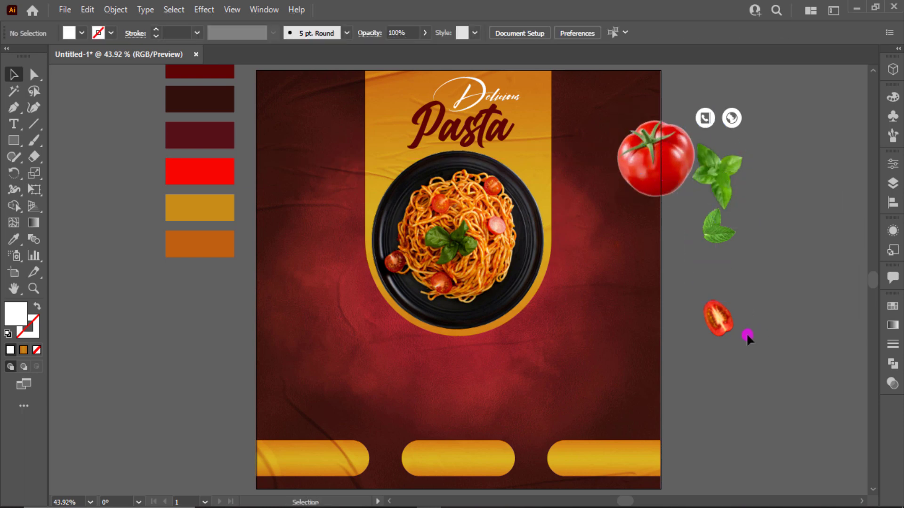
left_click_drag(724, 323, 301, 364)
left_click_drag(657, 186, 301, 234)
scroll(301, 234, "up", 3)
left_click_drag(200, 316, 83, 208)
left_click_drag(199, 362, 168, 273)
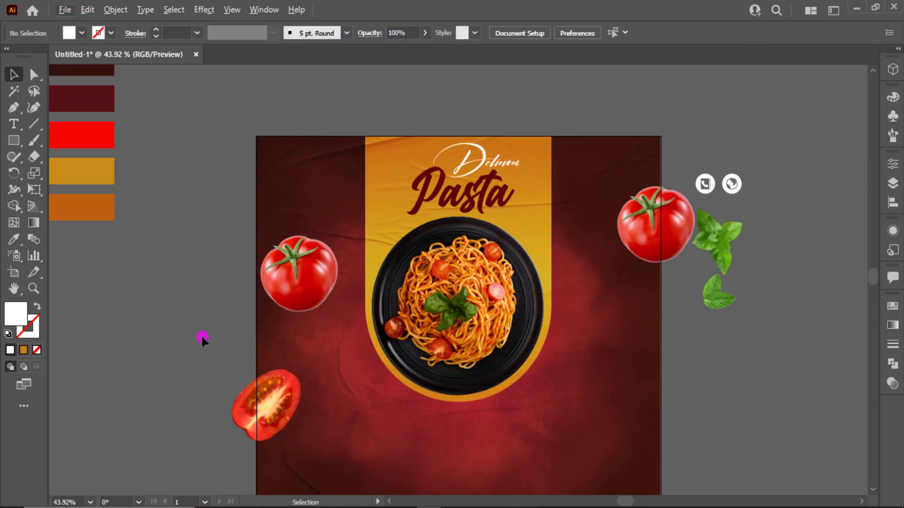
left_click_drag(202, 335, 173, 259)
Step: Shrink and rotate the half tomato and the left whole tomato
left_click(220, 332)
left_click_drag(278, 351, 231, 362)
left_click_drag(273, 191, 226, 169)
left_click_drag(259, 222, 249, 207)
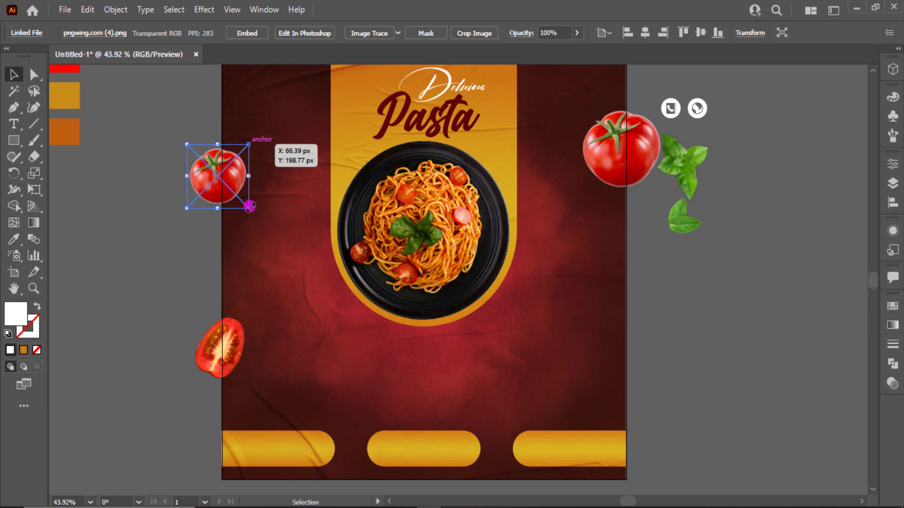
left_click_drag(256, 142, 242, 205)
Step: Place the basil sprig at lower right, a mint leaf copy, and a basil copy at left
left_click_drag(689, 183, 635, 347)
left_click(775, 266)
left_click_drag(684, 226, 557, 221)
left_click_drag(626, 341, 262, 128)
scroll(265, 132, "up", 3)
left_click_drag(268, 174, 298, 234)
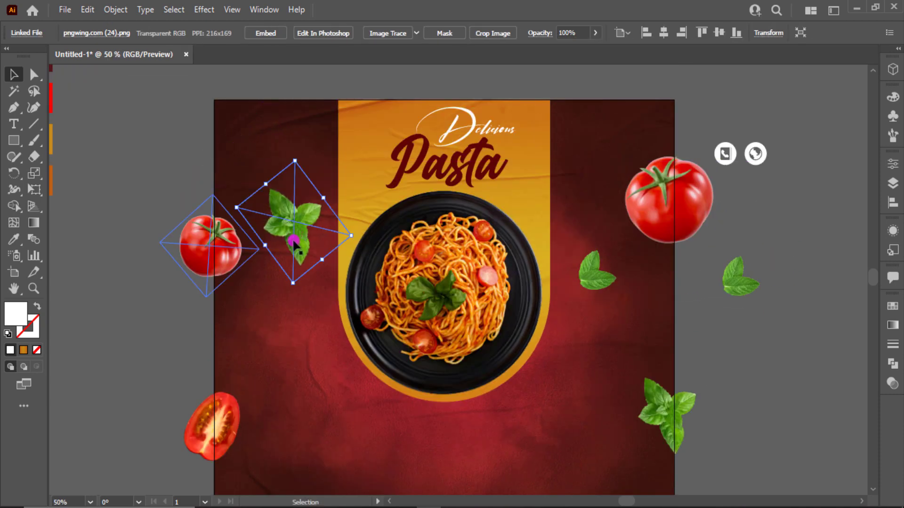
Step: Lower the tomato slice and tuck the basil sprig below the raised left tomato
scroll(219, 364, "down", 3)
left_click_drag(219, 365, 219, 401)
mouse_move(225, 177)
left_mouse_down()
mouse_move(231, 252)
mouse_move(233, 186)
left_mouse_up()
left_click_drag(280, 140, 265, 245)
left_click_drag(226, 193, 225, 175)
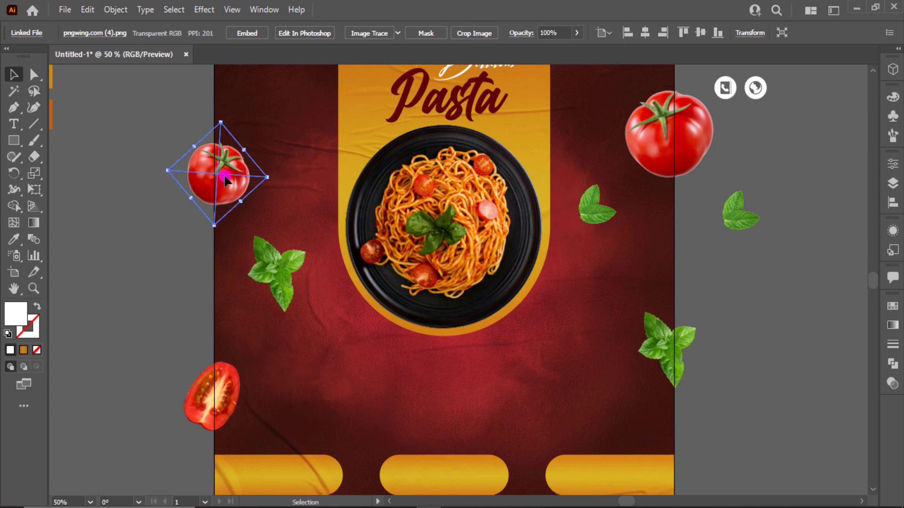
key("ctrl+0")
left_click(799, 245)
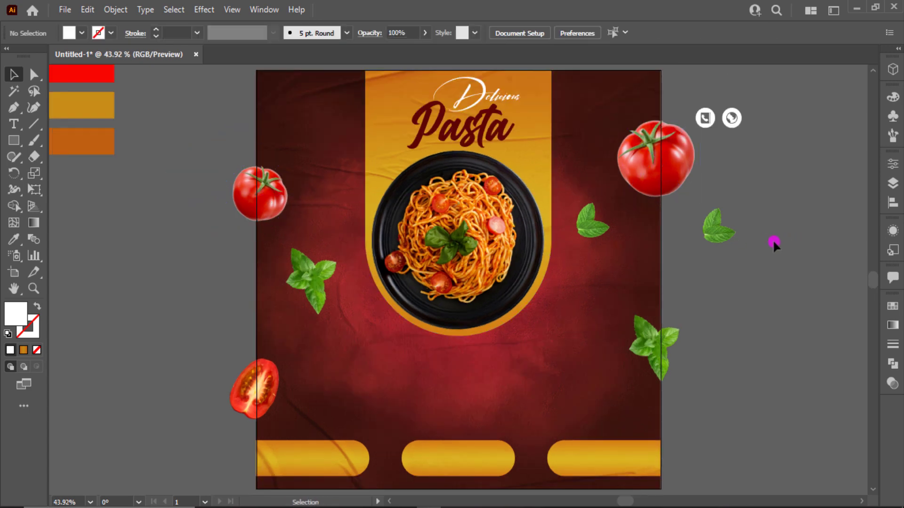
Step: Apply Effect > Blur > Gaussian Blur to both whole tomatoes
left_click(262, 195)
left_click(656, 160, "shift")
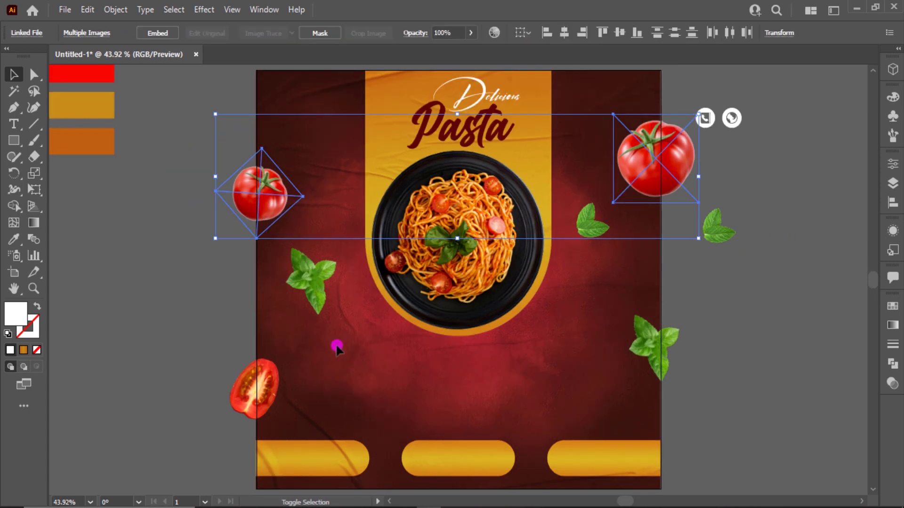
left_click(272, 384, "shift")
left_click(660, 175)
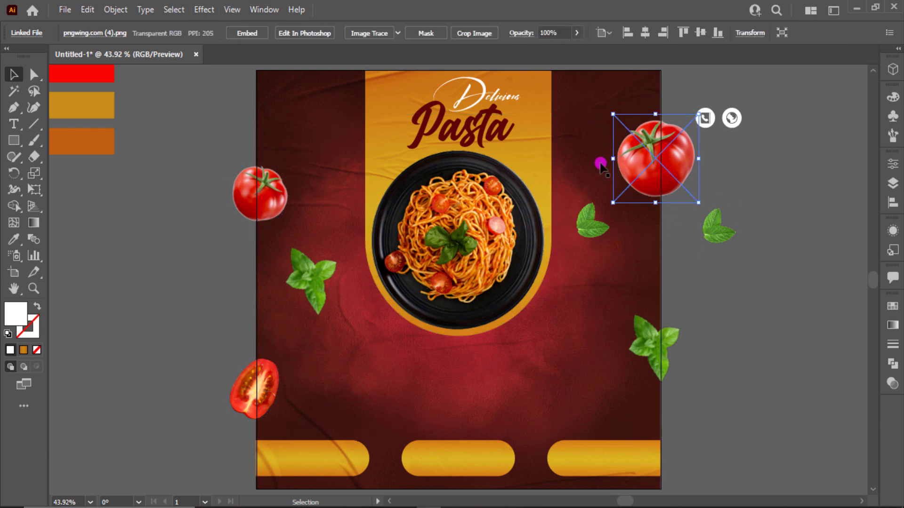
left_click(285, 200, "shift")
left_click(202, 10)
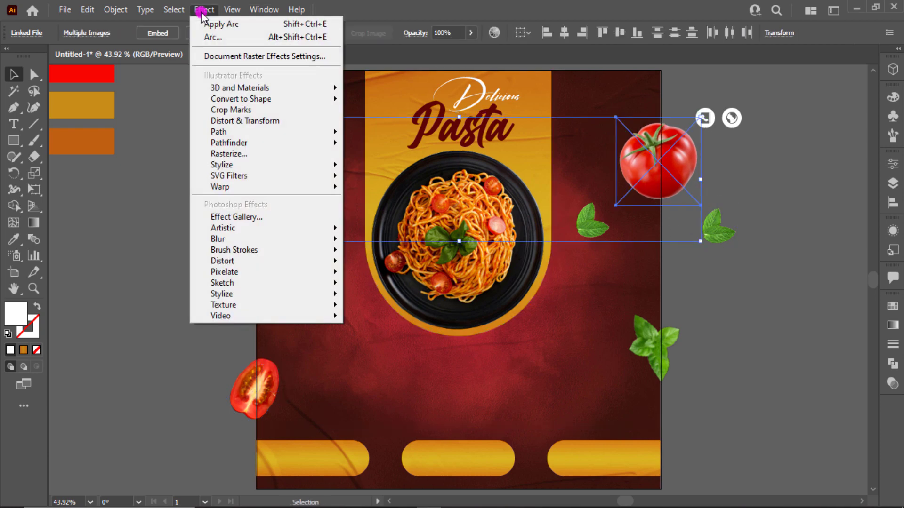
mouse_move(274, 238)
left_click(361, 241)
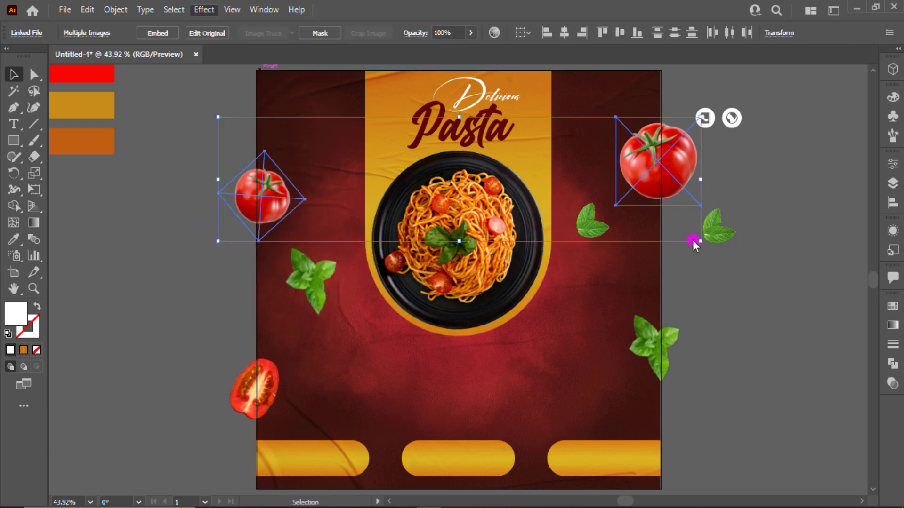
left_click(692, 266)
left_click(698, 319)
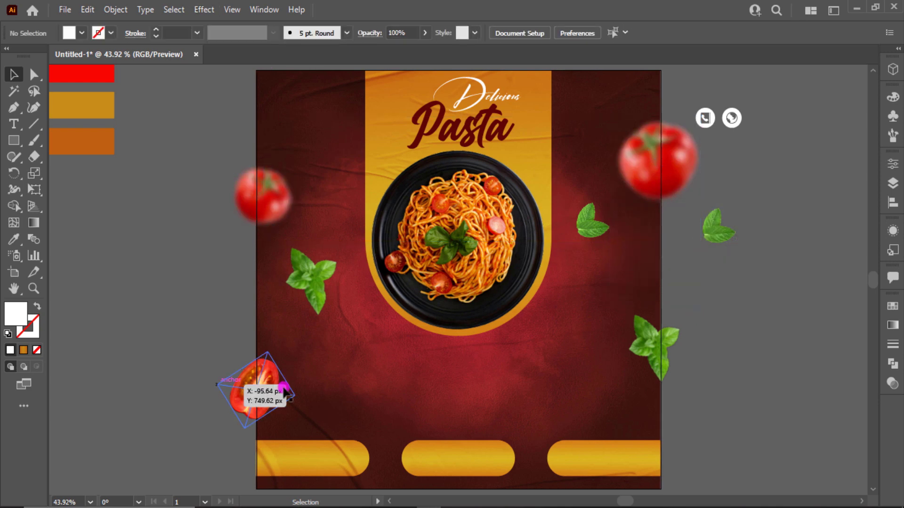
Step: Give the halved tomato a lighter Gaussian Blur of about 1.6 px
left_click(254, 382)
left_click(204, 9)
mouse_move(218, 239)
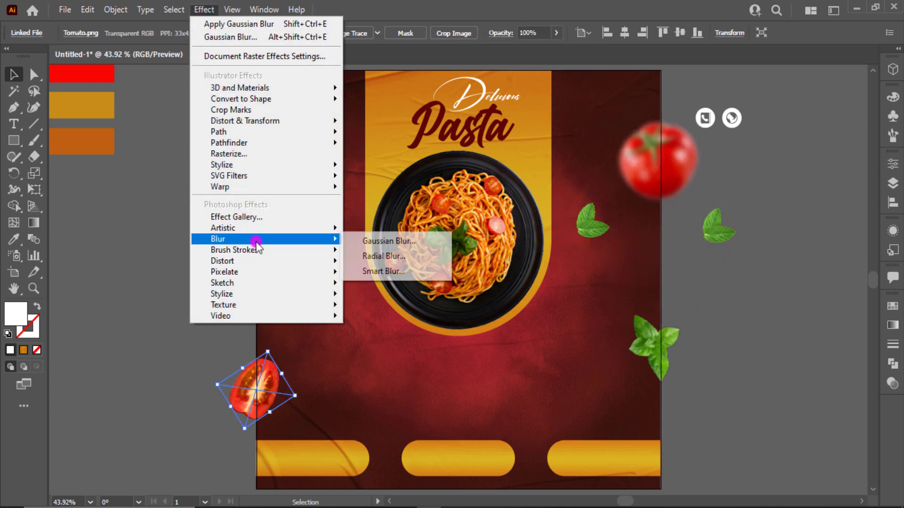
left_click(365, 238)
left_click_drag(657, 244, 655, 244)
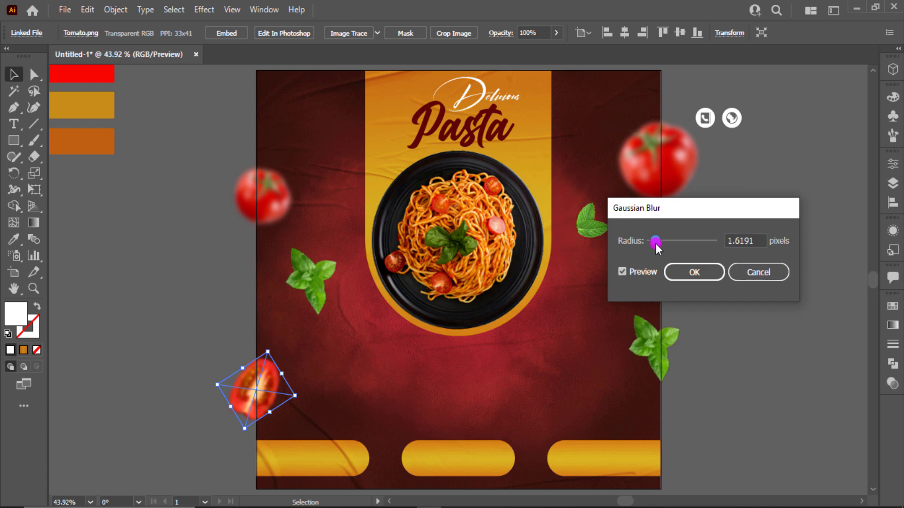
left_click(668, 278)
left_click(713, 318)
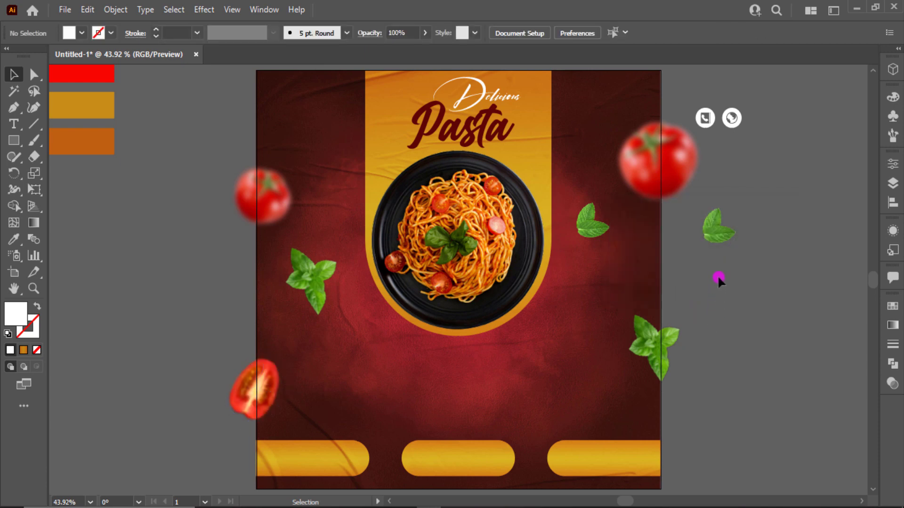
Step: Bring the globe and phone icons to the front with Arrange > Bring to Front
left_click(731, 119)
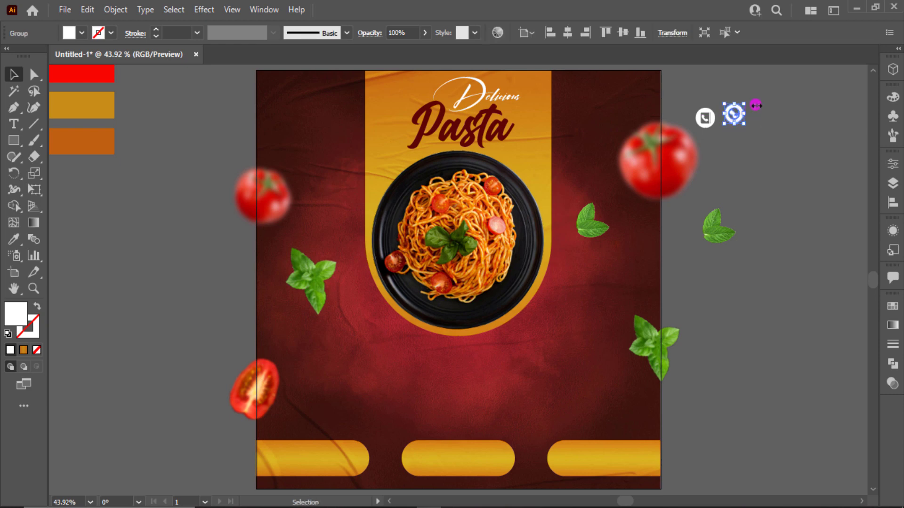
left_click(706, 121, "shift")
right_click(708, 125)
mouse_move(768, 281)
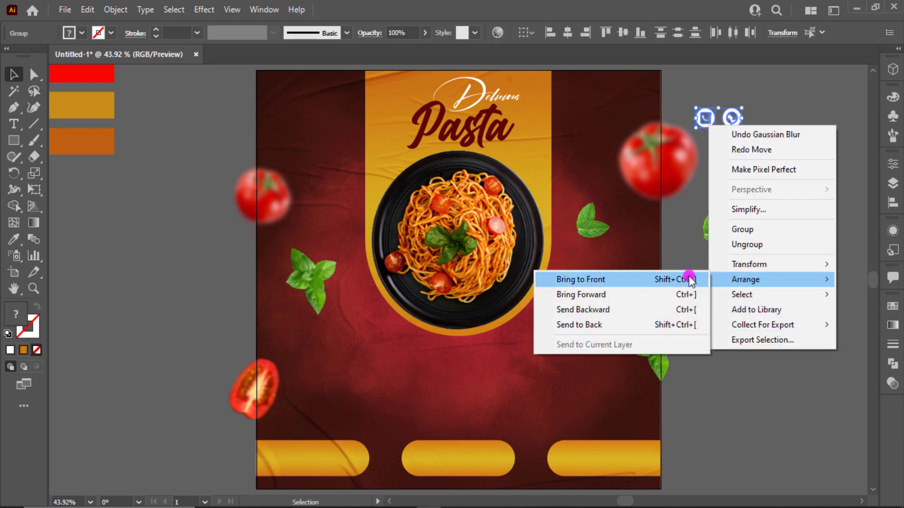
left_click(686, 278)
left_click(805, 218)
Step: Move the globe onto the right bottom pill and the phone onto the left one
left_click_drag(732, 118, 650, 453)
left_click_drag(709, 122, 278, 469)
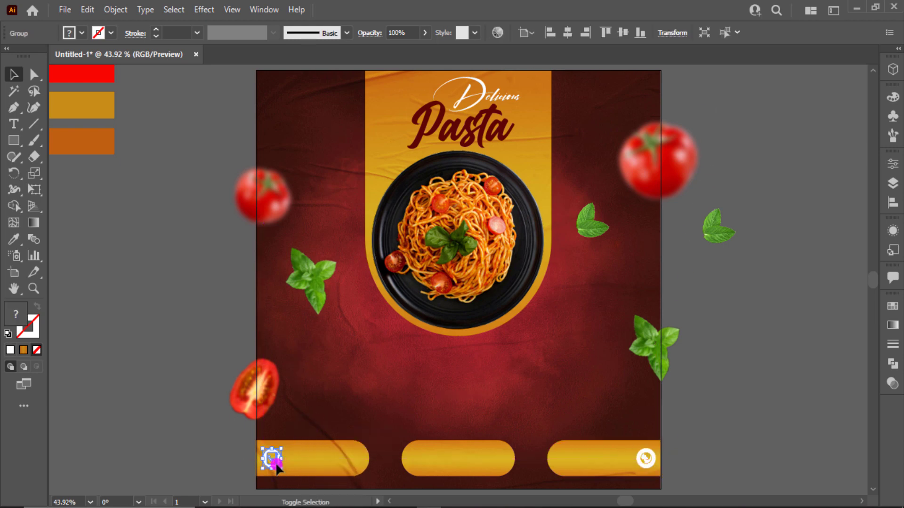
left_click(433, 415)
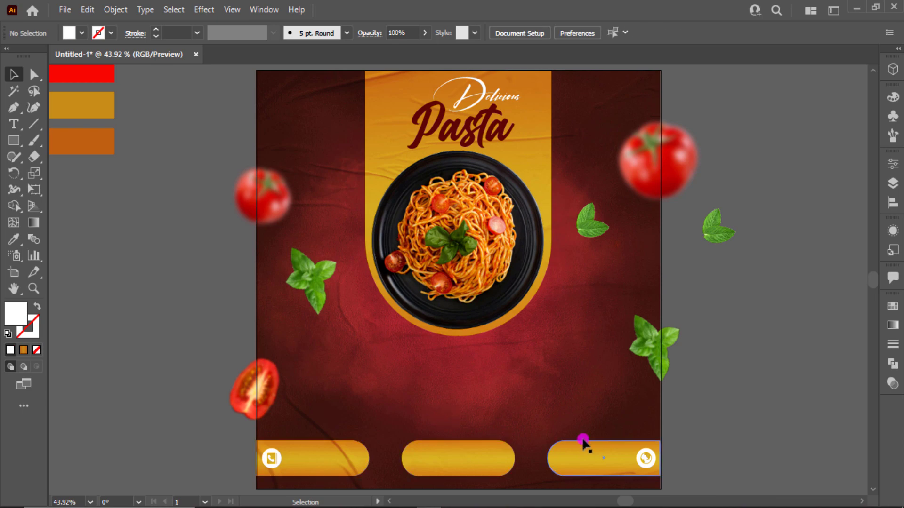
Step: Recolour the globe and phone icons dark maroon with the Eyedropper
left_click(643, 455)
key("i")
scroll(110, 99, "up", 3)
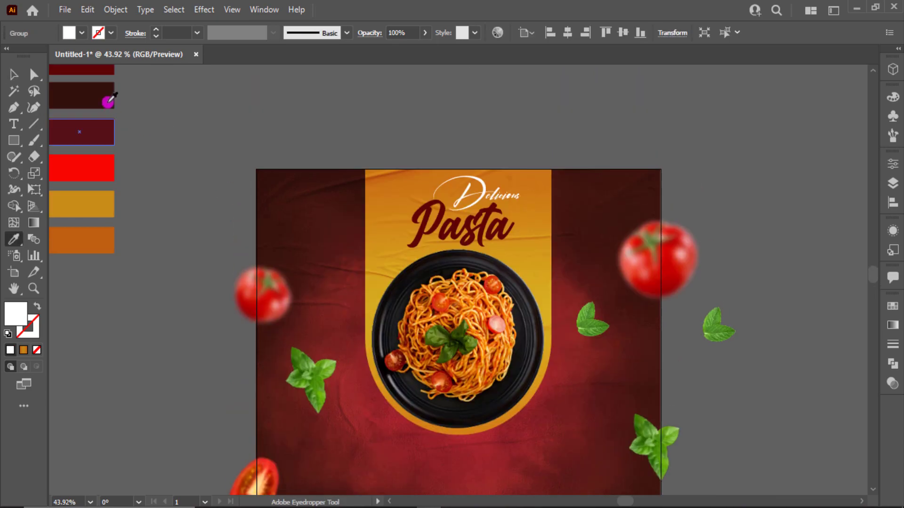
scroll(111, 106, "down", 5)
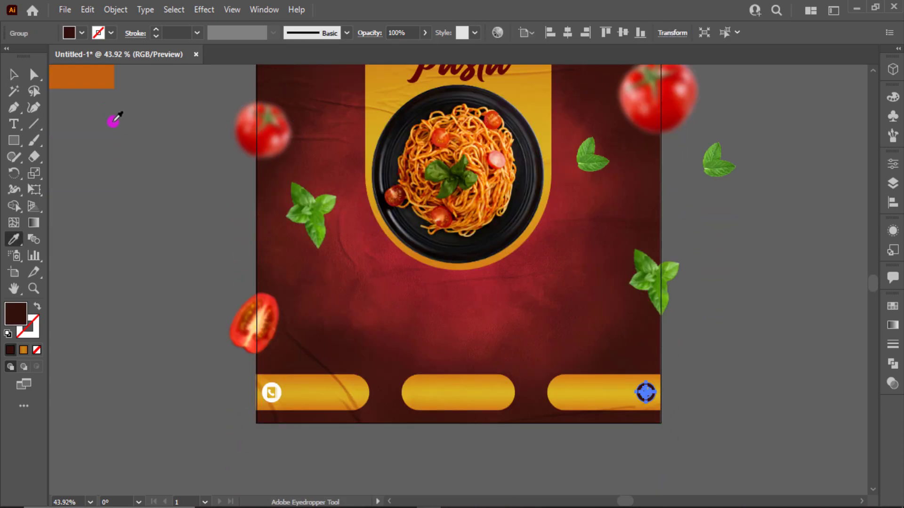
left_click(195, 306)
left_click(271, 393)
scroll(274, 412, "up", 3)
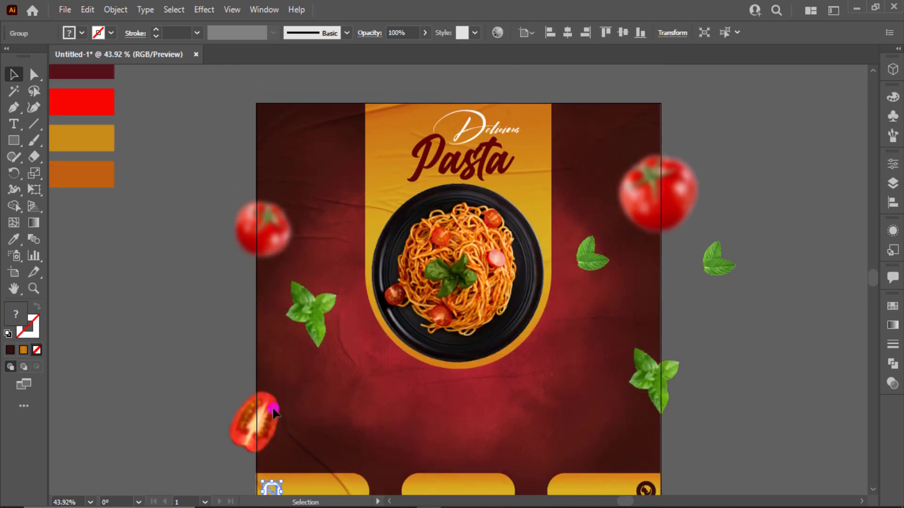
scroll(273, 412, "down", 2)
right_click(267, 436)
left_click(212, 327)
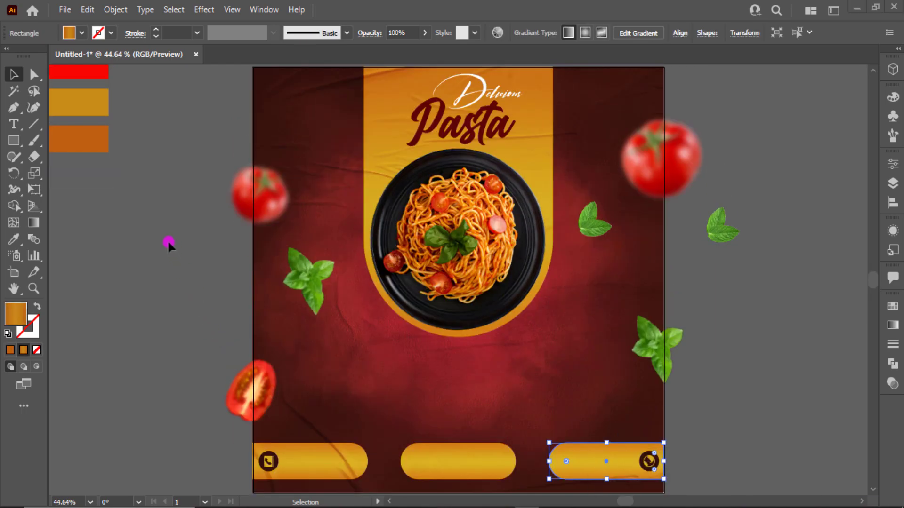
Step: Add Lorem ipsum placeholder point text left of the artboard in Roboto Regular
left_click(168, 239)
key("t")
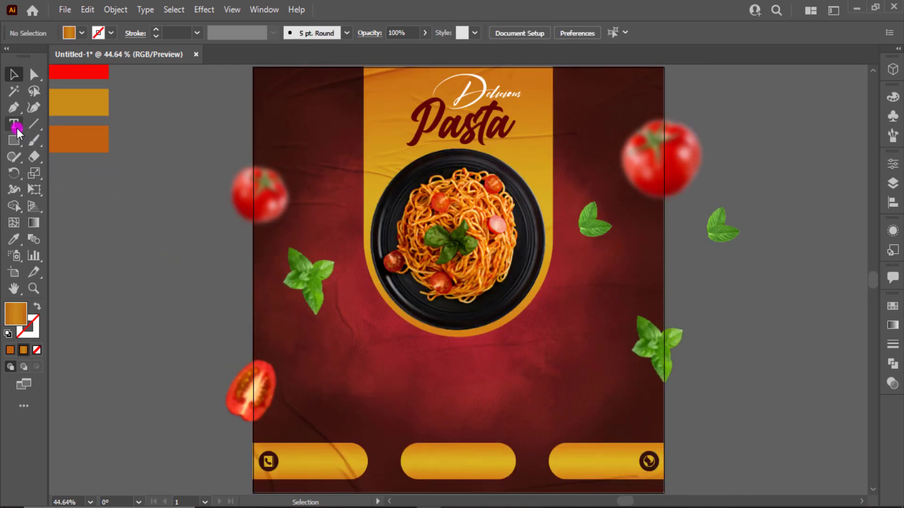
left_click(16, 127)
left_click(61, 210)
left_click(478, 34)
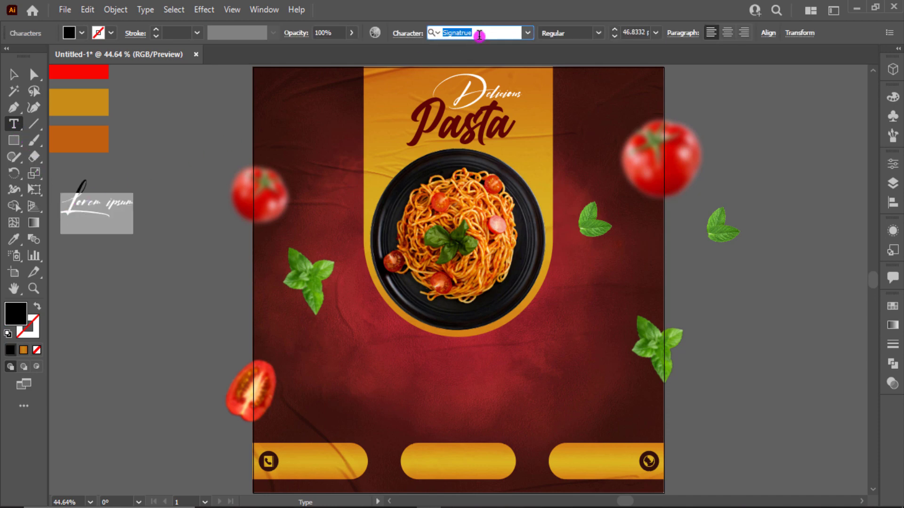
type("robo")
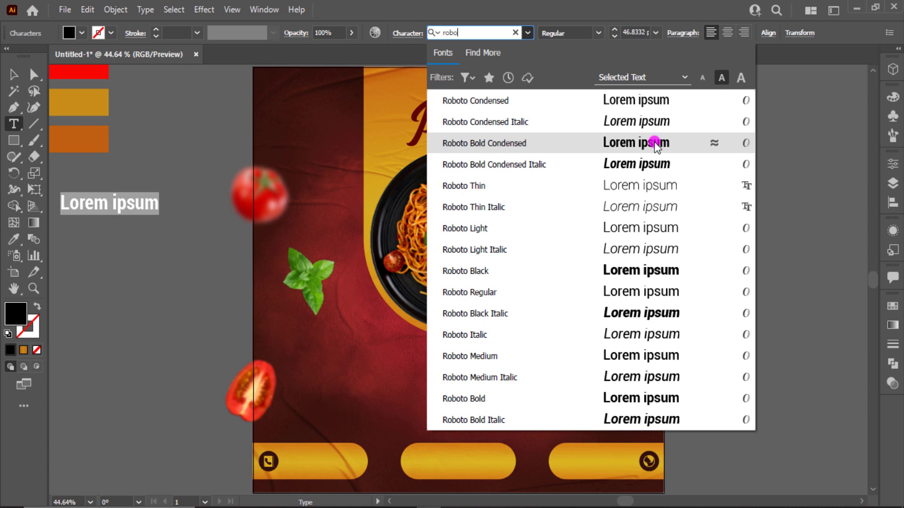
key("Down")
key("Down")
key("Down")
key("Down")
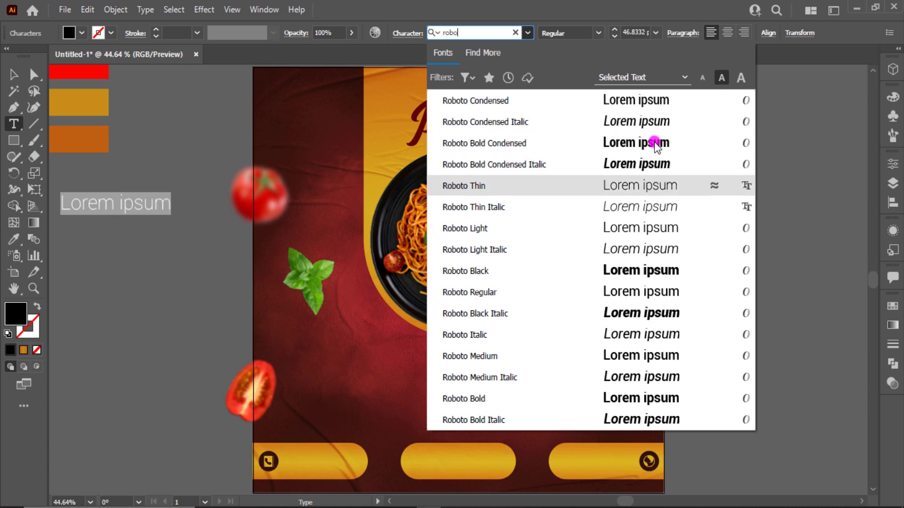
left_click(666, 291)
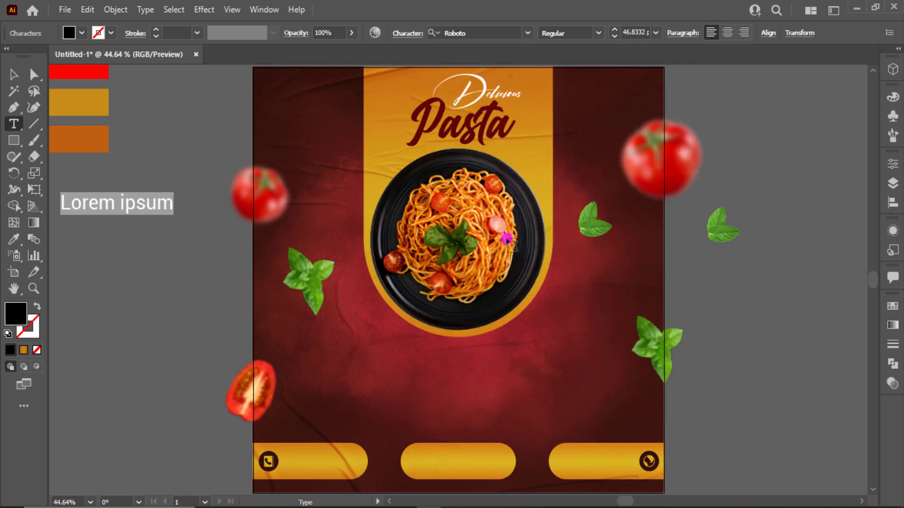
left_click(13, 76)
left_click(129, 299)
Step: Draw a paragraph text box below the plate, try 14 pt then 24 pt, and delete it
left_click(14, 125)
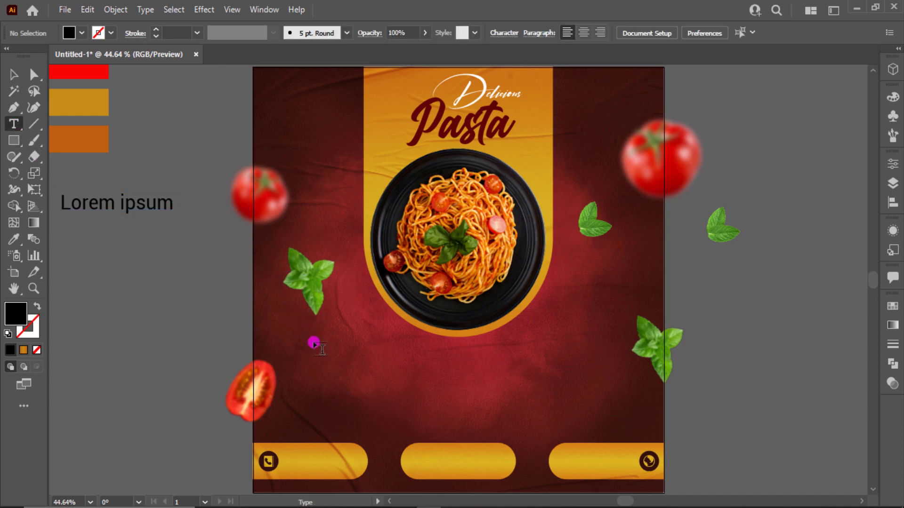
left_click_drag(314, 342, 588, 382)
type("b")
key("ctrl+z")
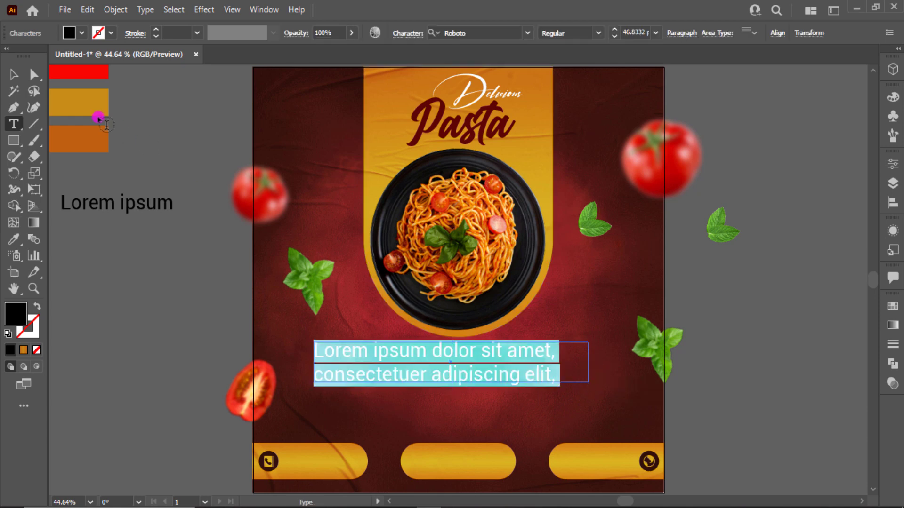
left_click(17, 76)
left_click(656, 32)
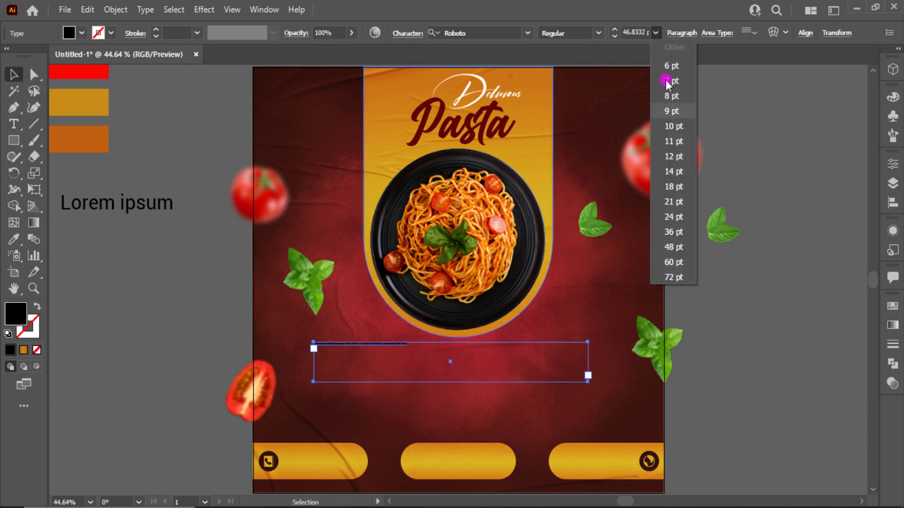
left_click(681, 172)
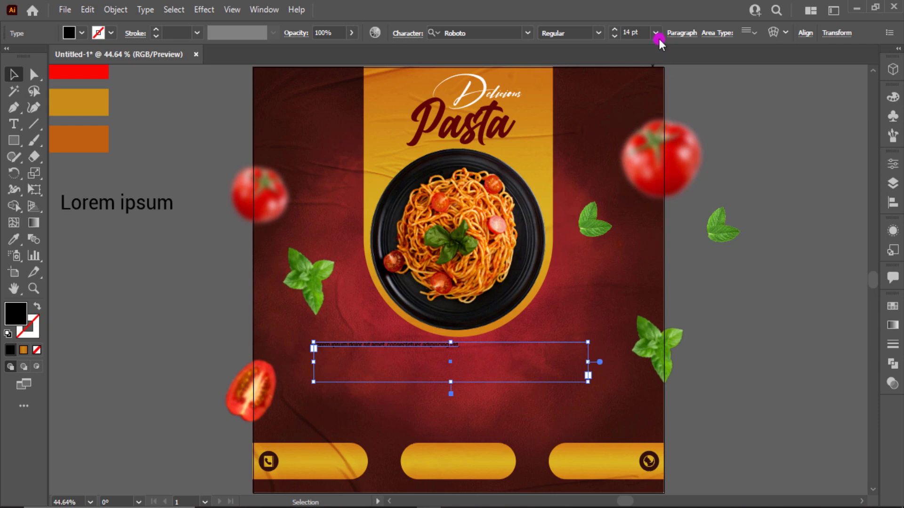
left_click(655, 32)
left_click(677, 217)
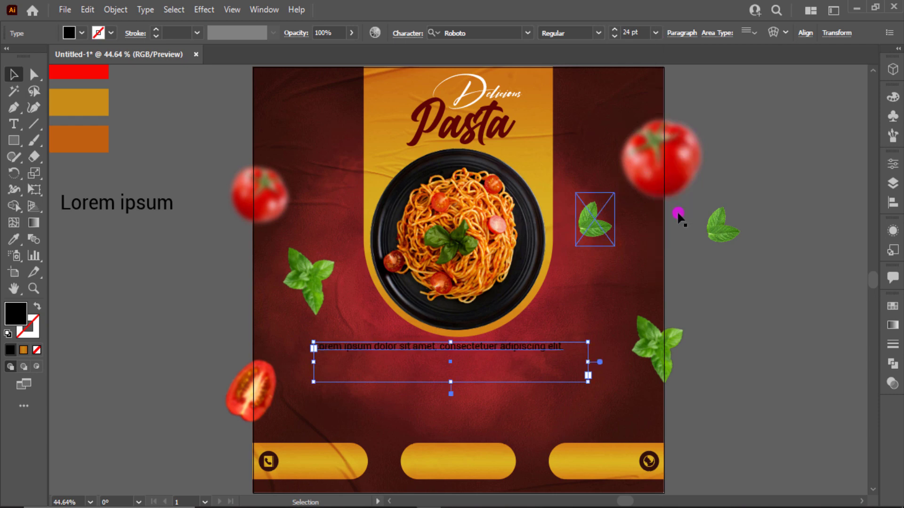
key("Delete")
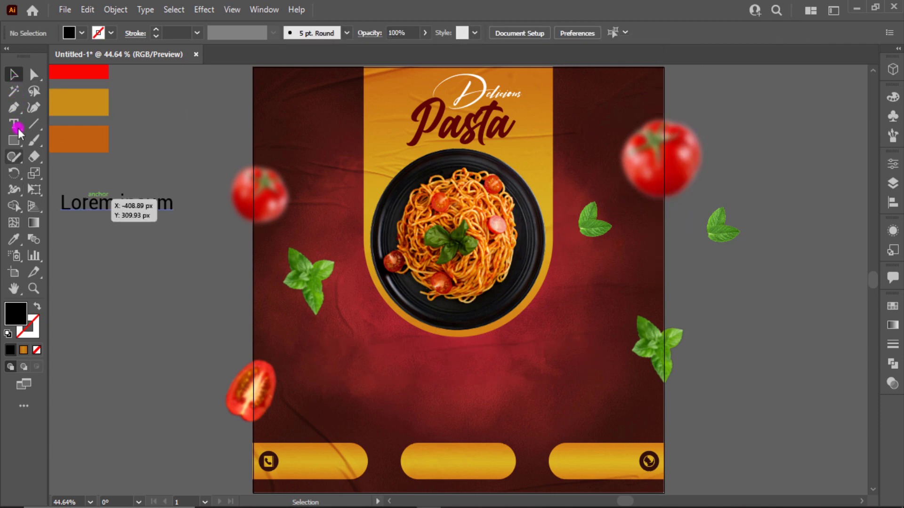
left_click(16, 128)
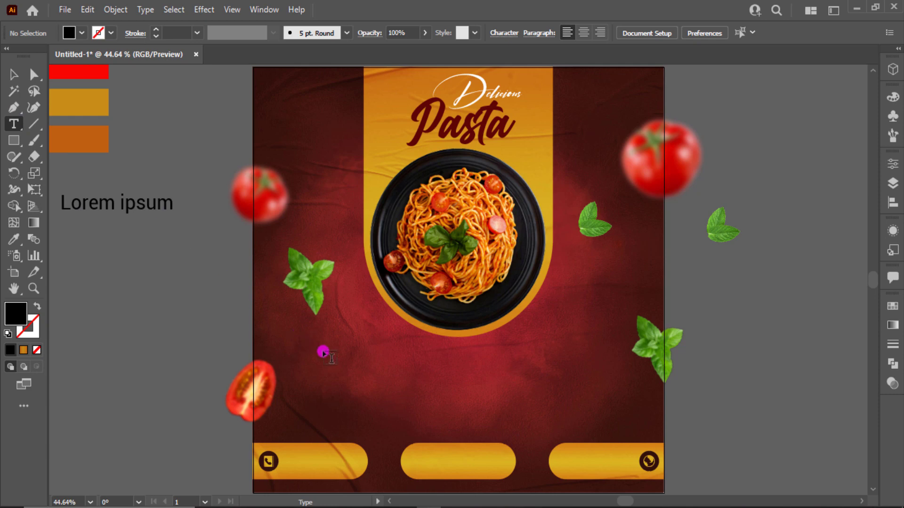
Step: Draw a new paragraph text box below the plate, centre its lines, and widen it slightly
left_click_drag(323, 352, 593, 399)
left_click(21, 79)
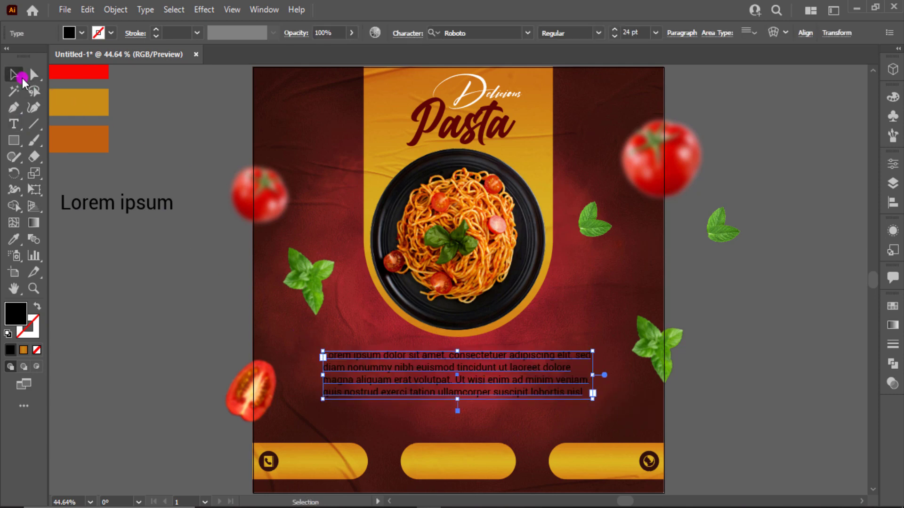
left_click(677, 33)
left_click(577, 58)
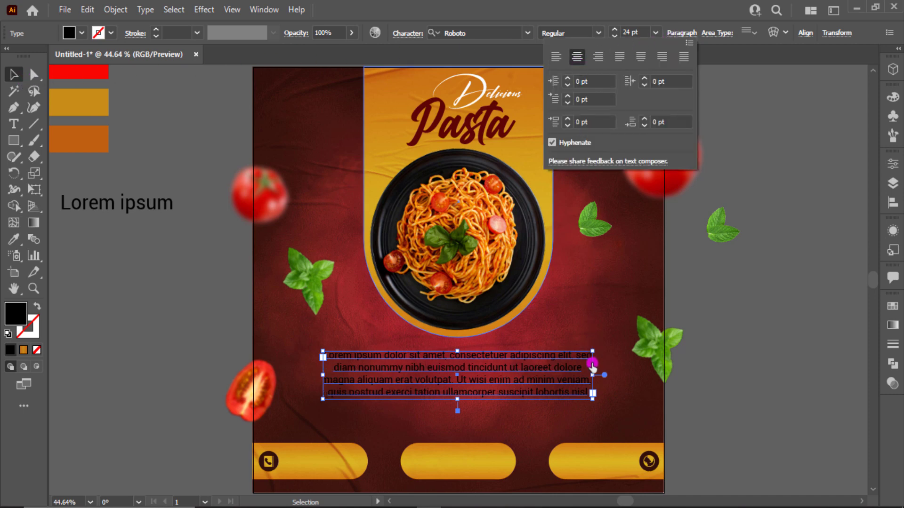
left_click_drag(592, 379, 626, 375)
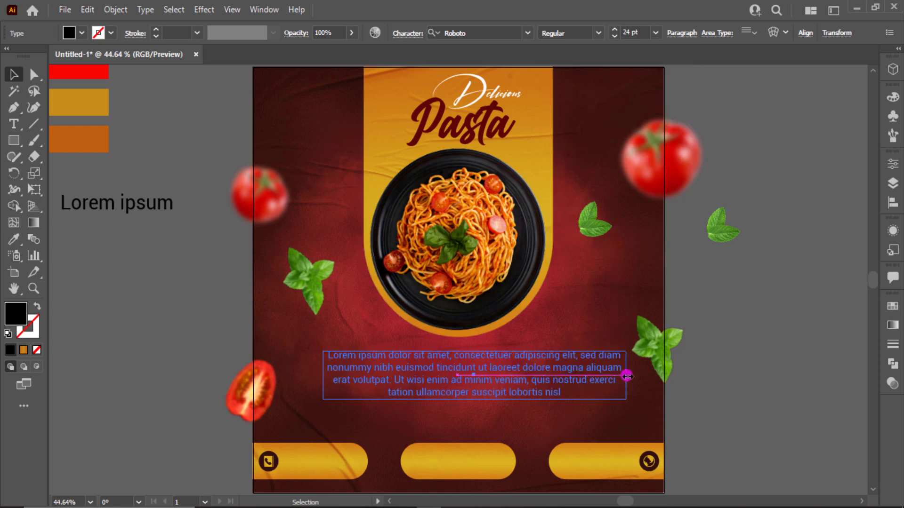
left_click_drag(516, 377, 503, 375)
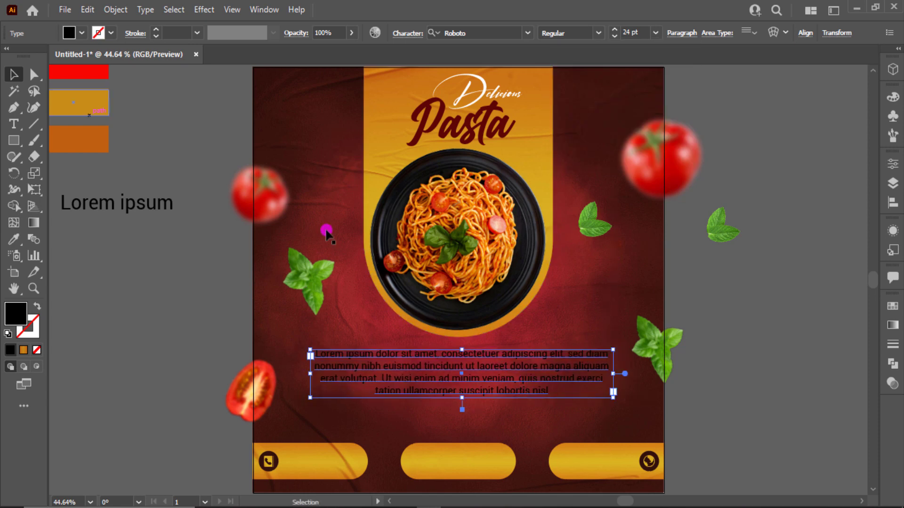
Step: Fill the paragraph white, delete the stray placeholder text, and move the paragraph lower
left_click(81, 33)
left_click(32, 59)
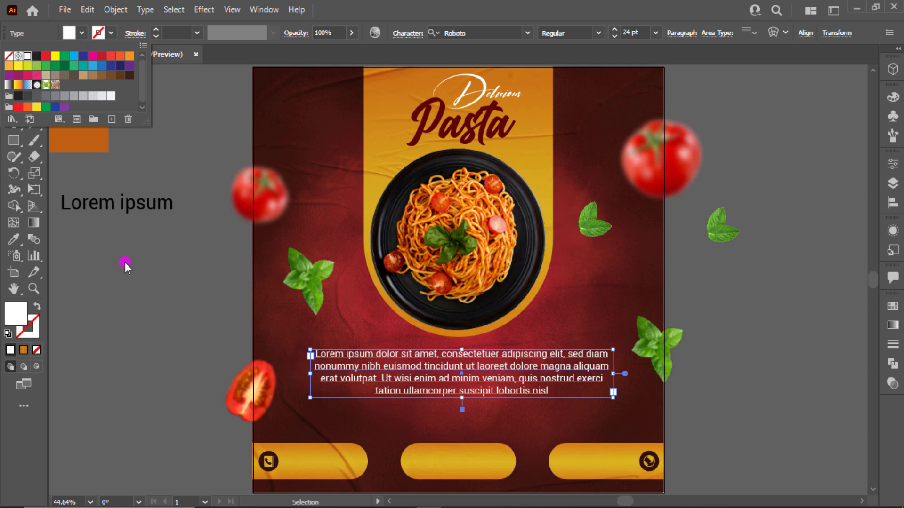
left_click(160, 268)
left_click(154, 210)
key("Delete")
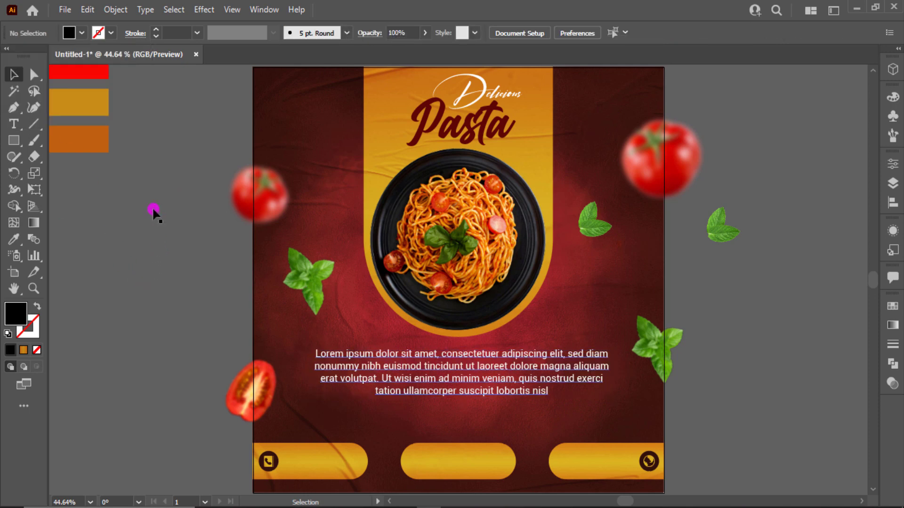
left_click_drag(511, 384, 511, 402)
left_click(540, 335)
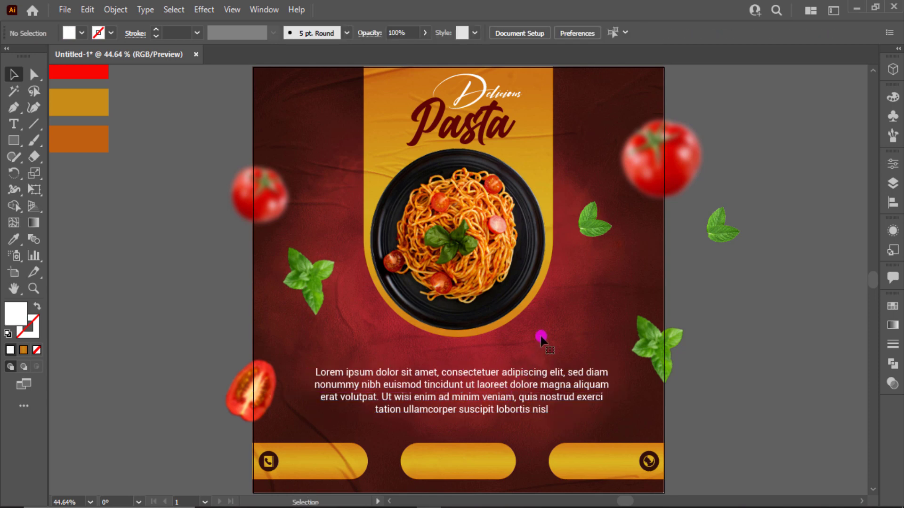
left_click(17, 130)
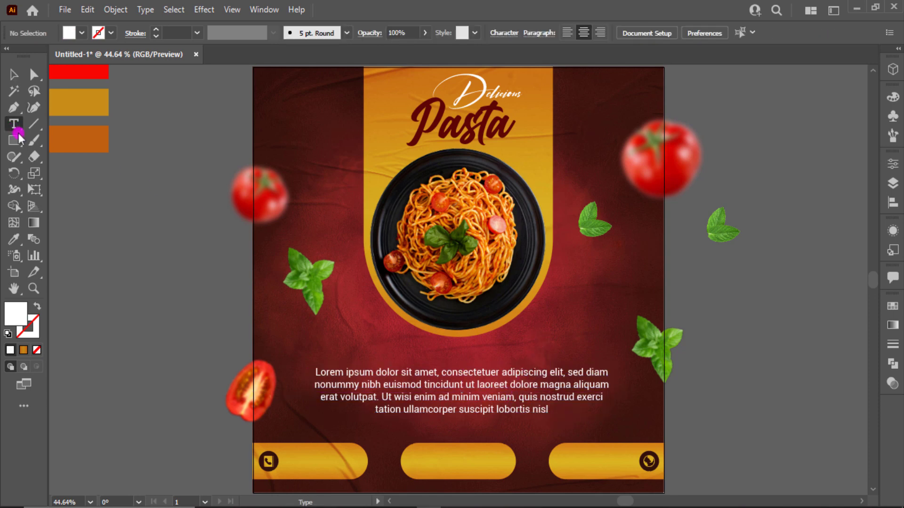
left_click(76, 192)
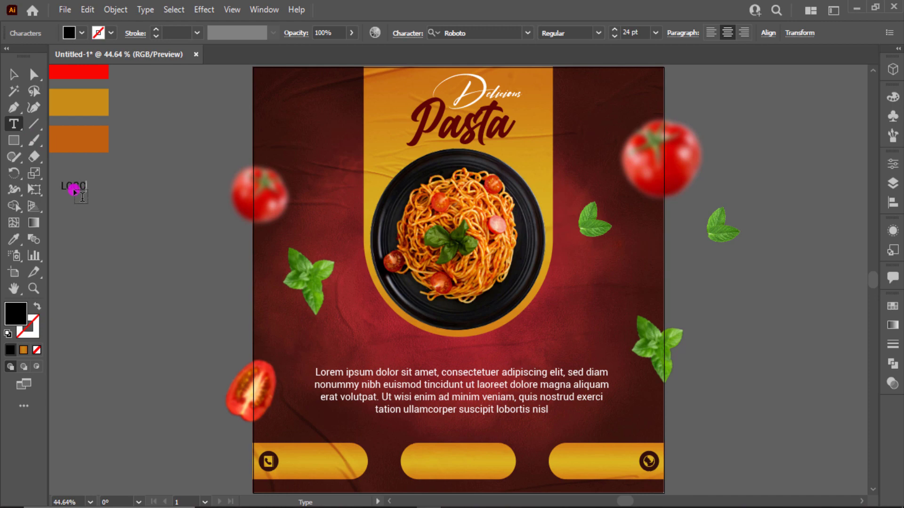
Step: Set LOGO to Montserrat Black, move it to the poster's top-left corner, and shrink it
left_click(11, 75)
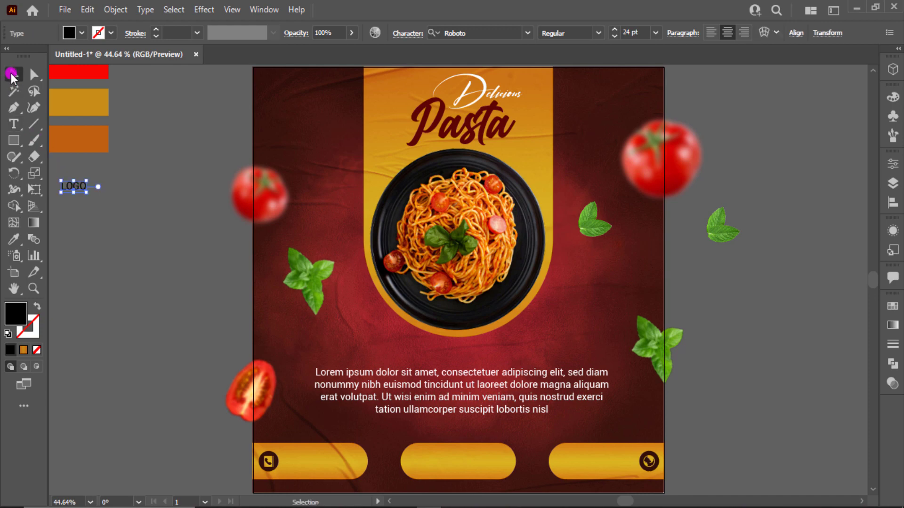
left_click(504, 33)
type("mo")
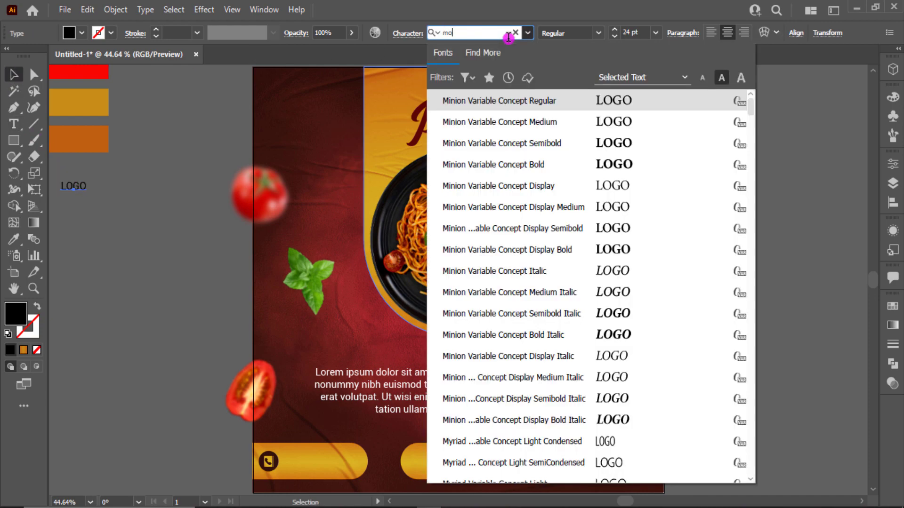
type("n")
scroll(550, 155, "down", 2)
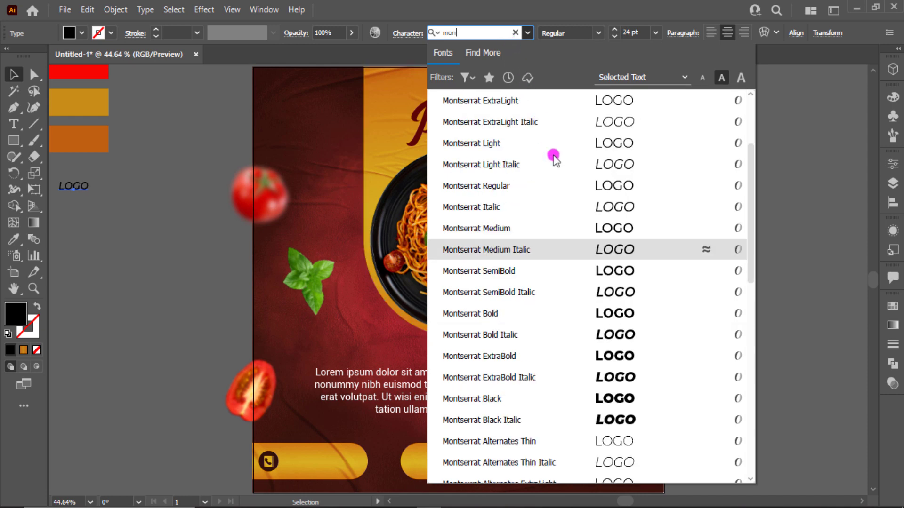
left_click(647, 397)
left_click(132, 237)
left_click(87, 187)
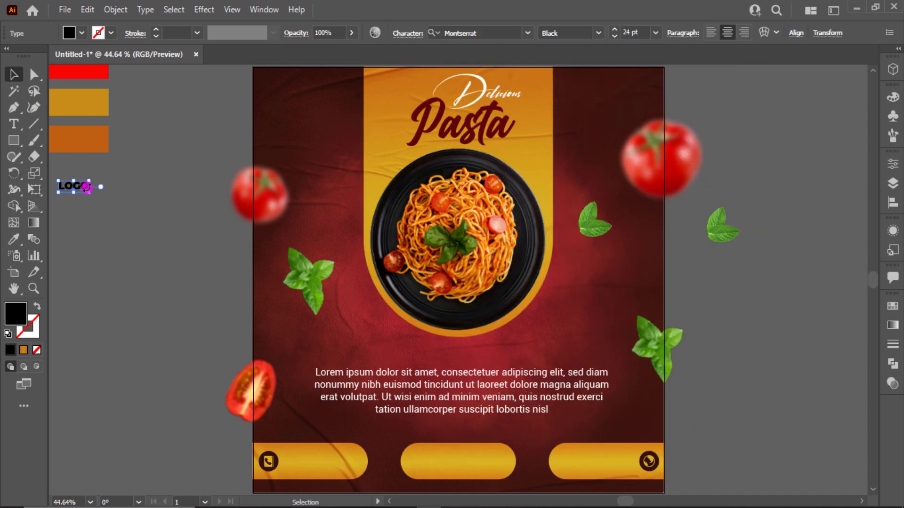
left_click_drag(91, 193, 299, 87)
scroll(300, 88, "up", 2)
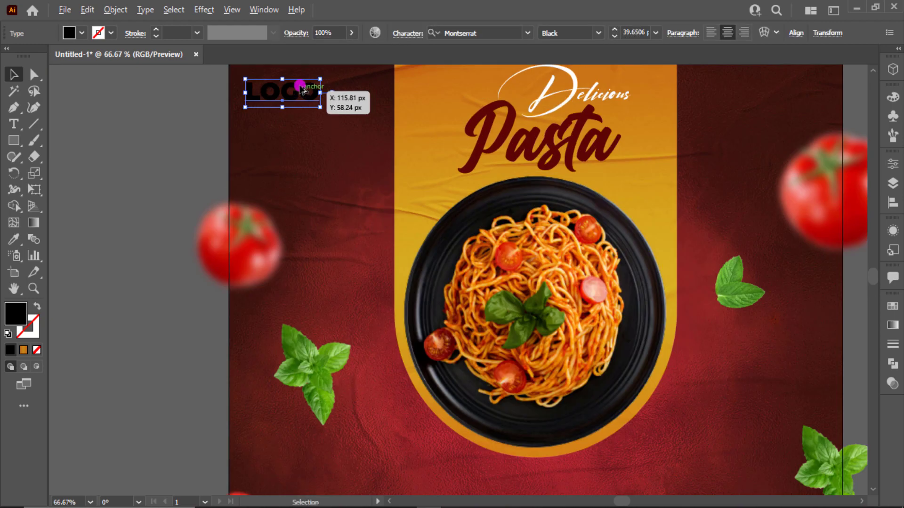
scroll(300, 87, "up", 3)
scroll(300, 87, "up", 2)
left_click_drag(337, 221, 272, 197)
Step: Fill LOGO white, add a HERE line beneath it, and copy HERE toward the bottom-left button
left_click(83, 33)
left_click(28, 57)
left_click(91, 175)
double_click(272, 200)
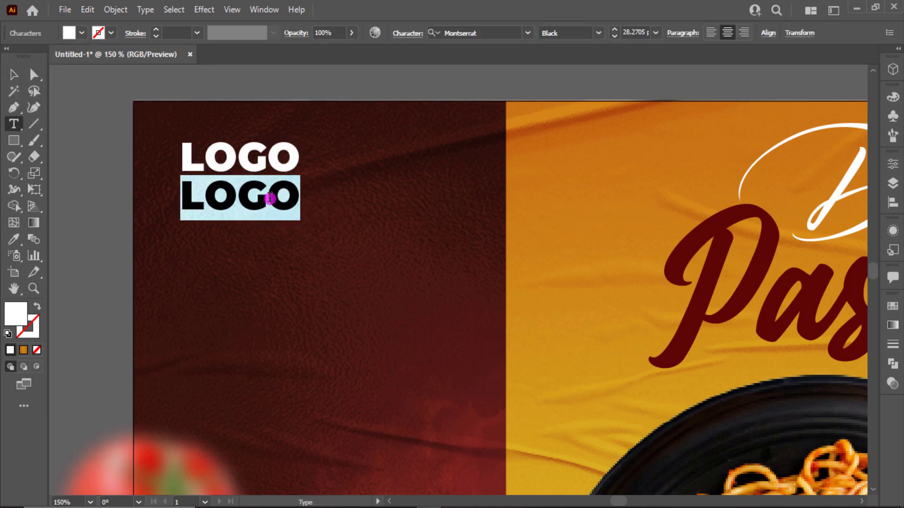
type("HERE")
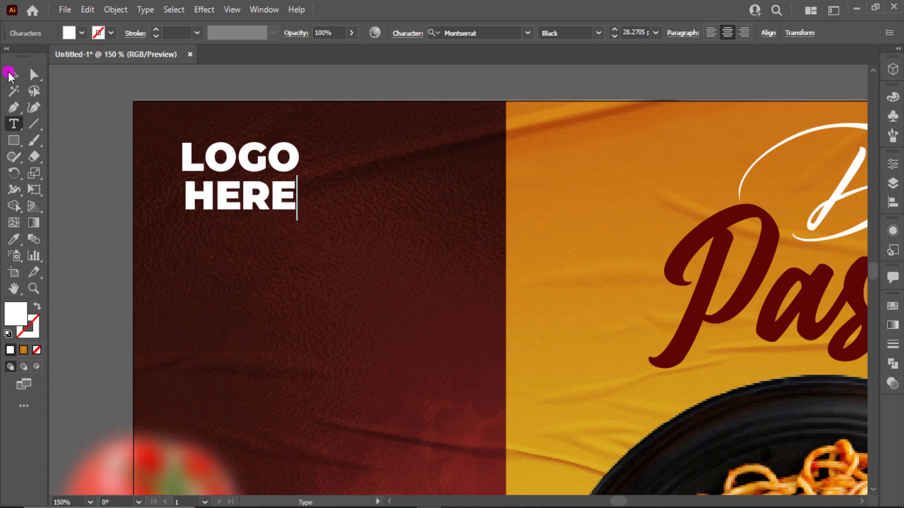
left_click(10, 75)
left_click_drag(251, 204, 297, 226)
left_click(121, 227)
key("ctrl+0")
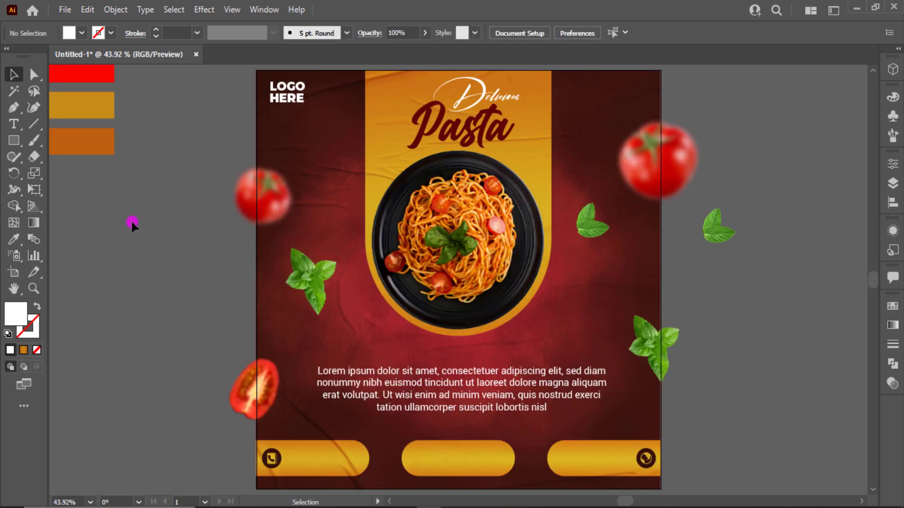
left_click_drag(274, 117, 306, 464)
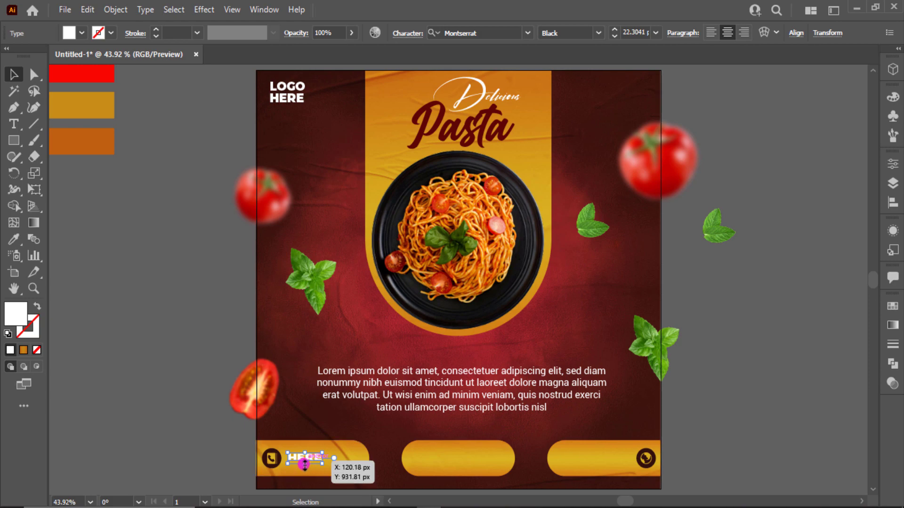
Step: Place a copy of HERE inside the bottom-left pill button and make it Bold
key("ctrl+z")
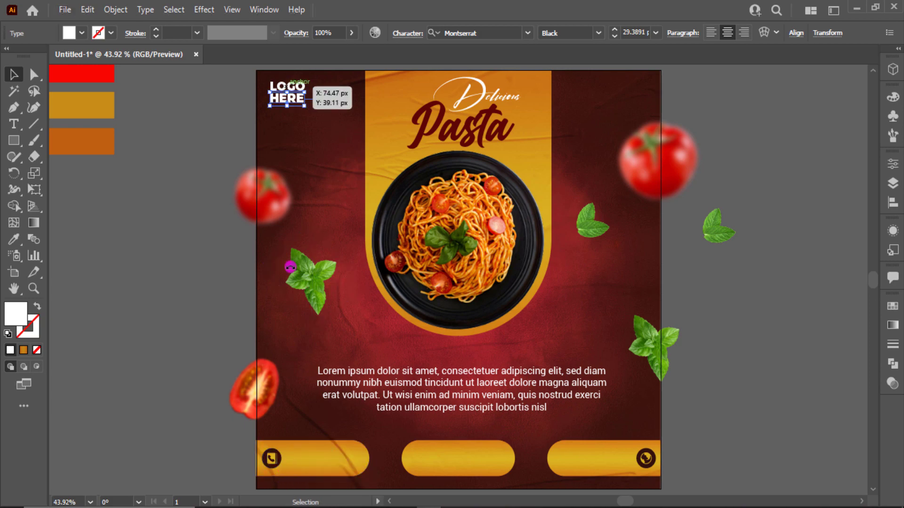
left_click_drag(300, 101, 295, 291)
scroll(314, 461, "up", 4)
left_click(262, 347)
left_click_drag(245, 341, 304, 325)
left_click(595, 33)
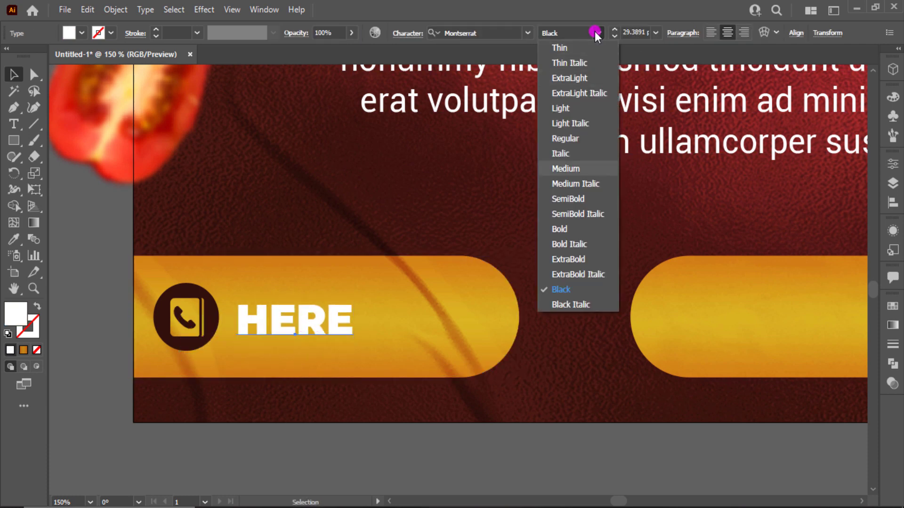
left_click(584, 229)
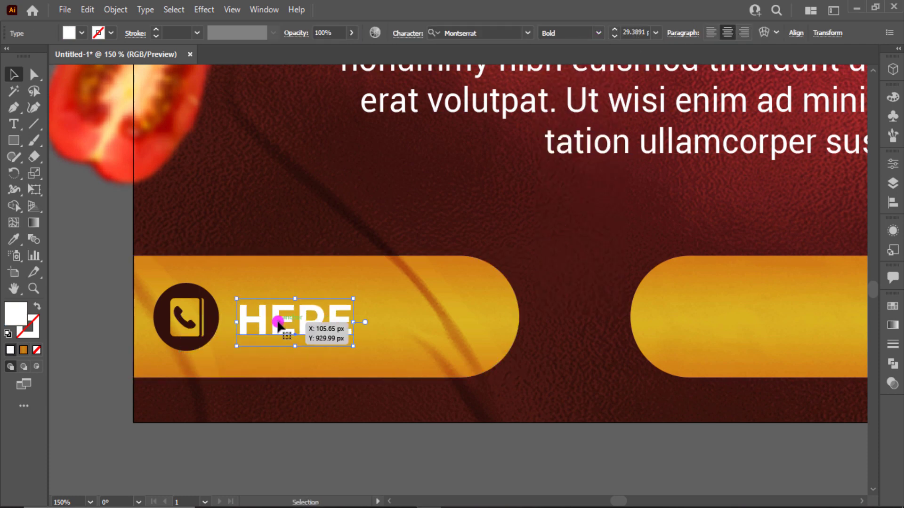
Step: Retype the copy as the placeholder phone number and shrink it beside the phone icon
double_click(278, 324)
type("6")
key("BackSpace")
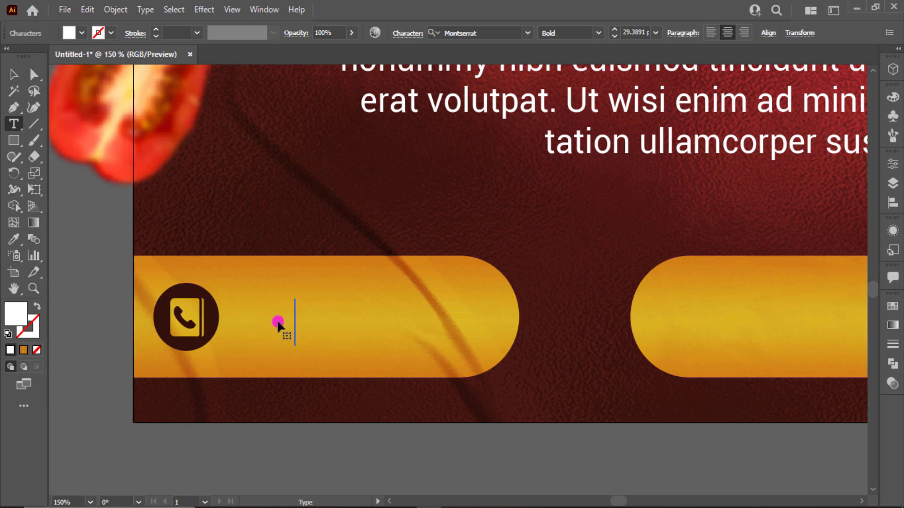
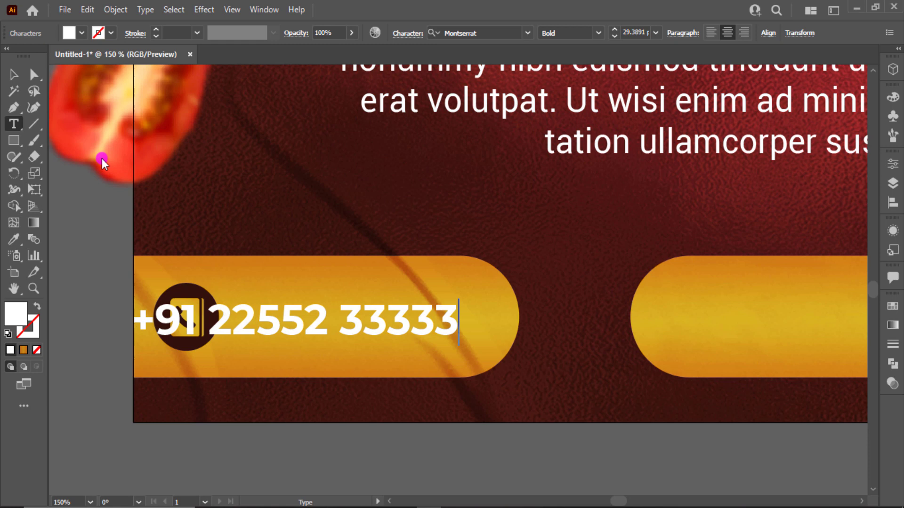
key("Escape")
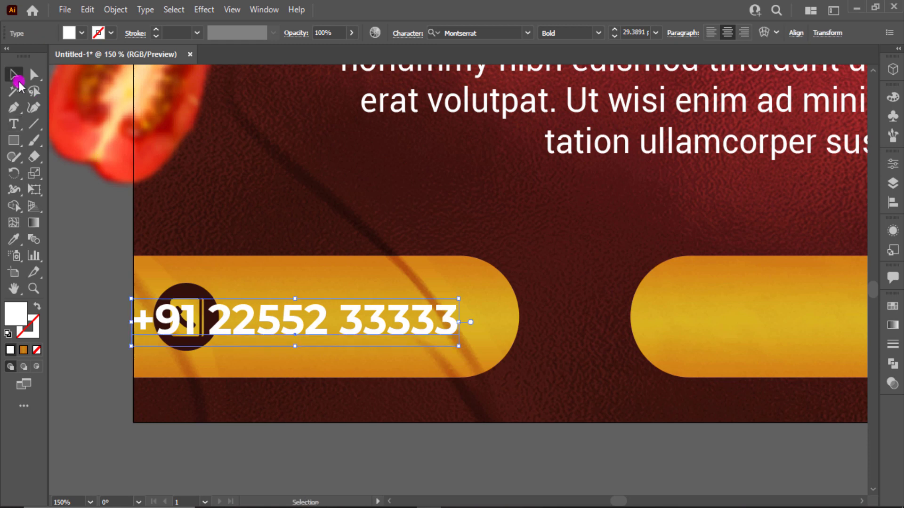
left_click_drag(461, 346, 496, 349)
Step: Copy the phone number into the right-hand pill button
scroll(497, 348, "down", 1)
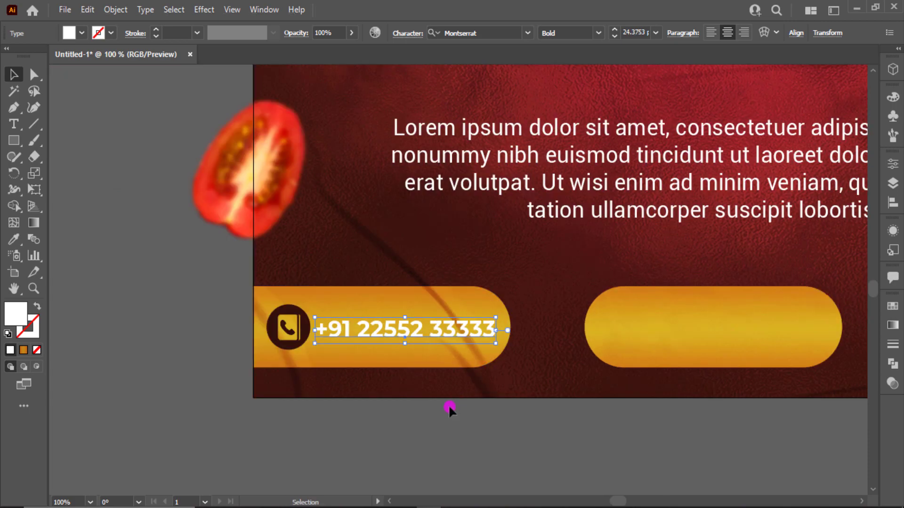
left_click_drag(448, 401, 249, 390)
left_click_drag(319, 397, 213, 399)
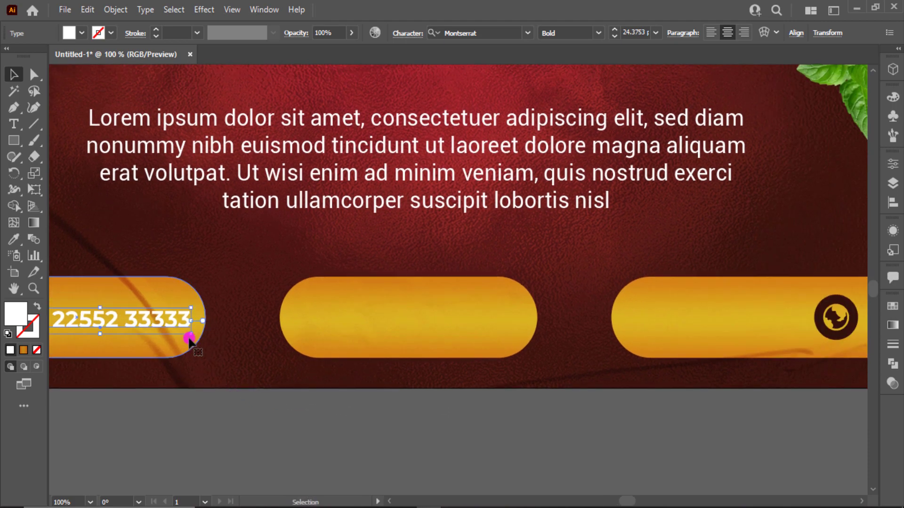
left_click_drag(178, 325, 787, 343)
scroll(781, 343, "down", 1)
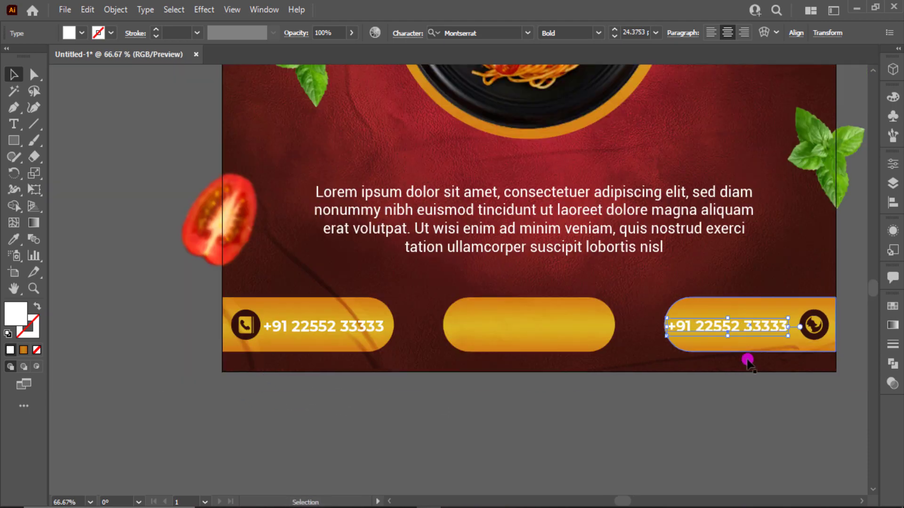
scroll(747, 362, "up", 1)
scroll(747, 362, "down", 1)
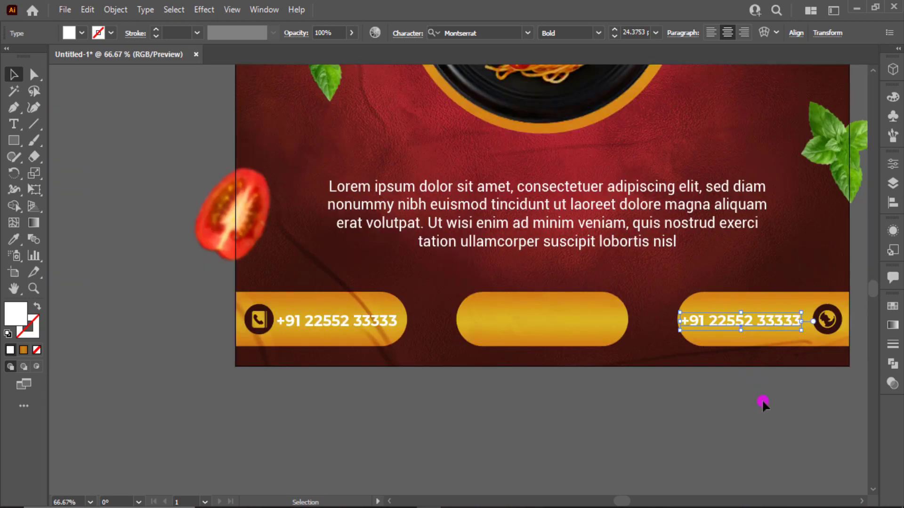
left_click(762, 400)
scroll(762, 399, "up", 2)
left_click_drag(758, 359, 586, 397)
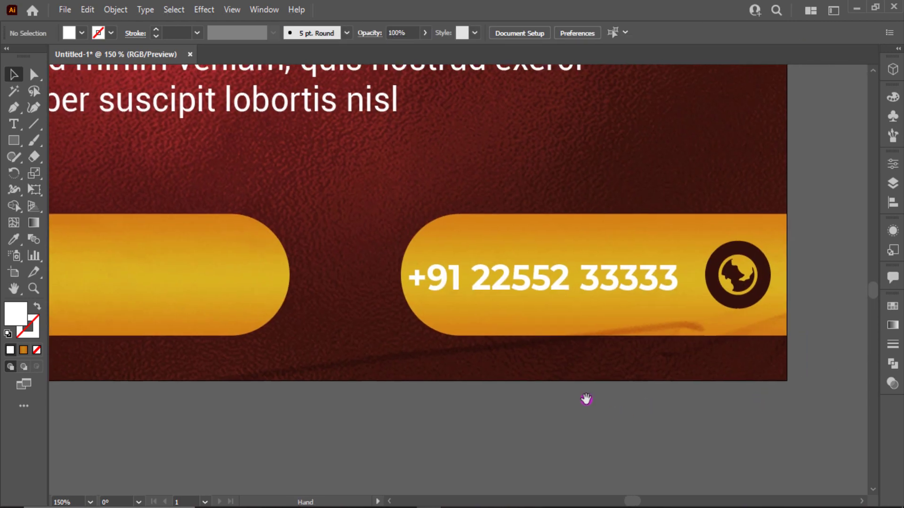
double_click(557, 293)
key("ctrl+a")
type("www")
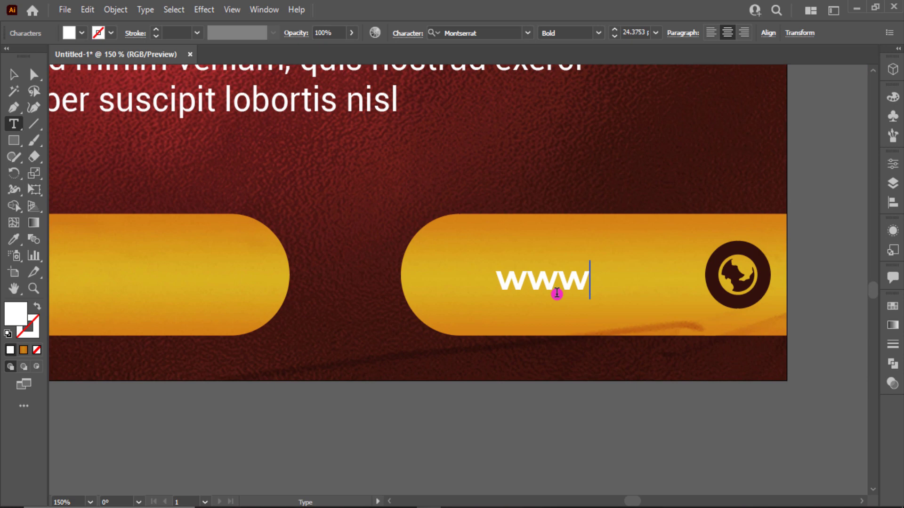
type(".we")
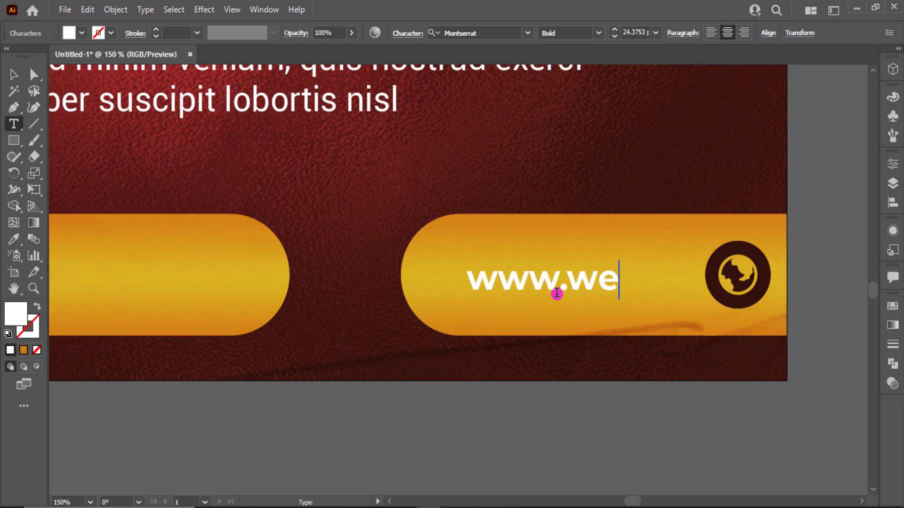
type("b.com")
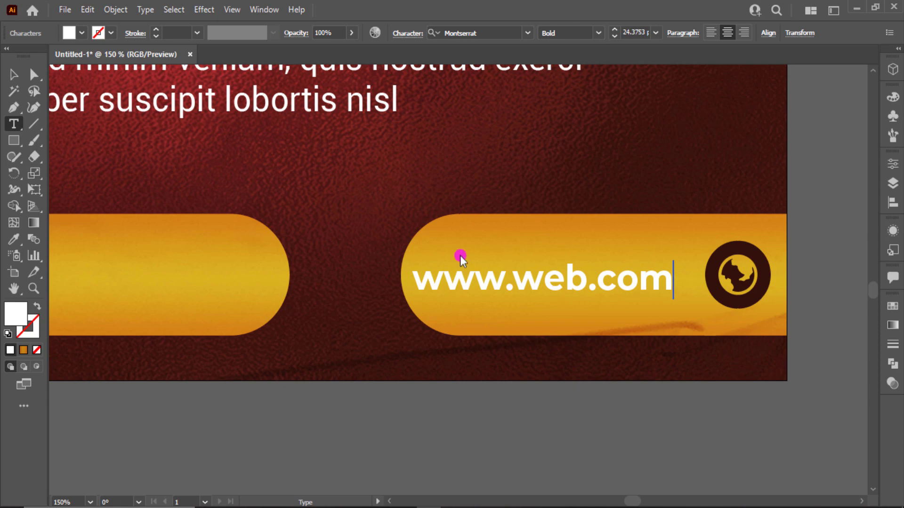
left_click(13, 74)
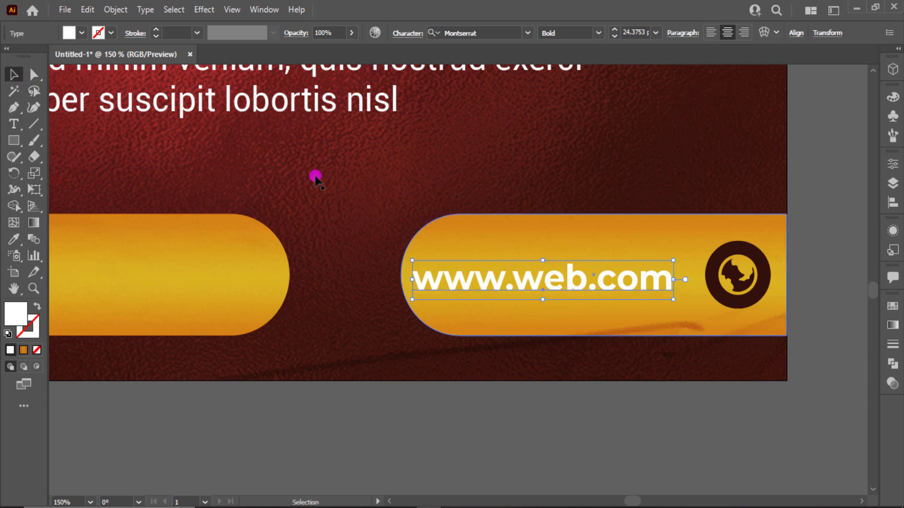
left_click_drag(608, 272, 627, 277)
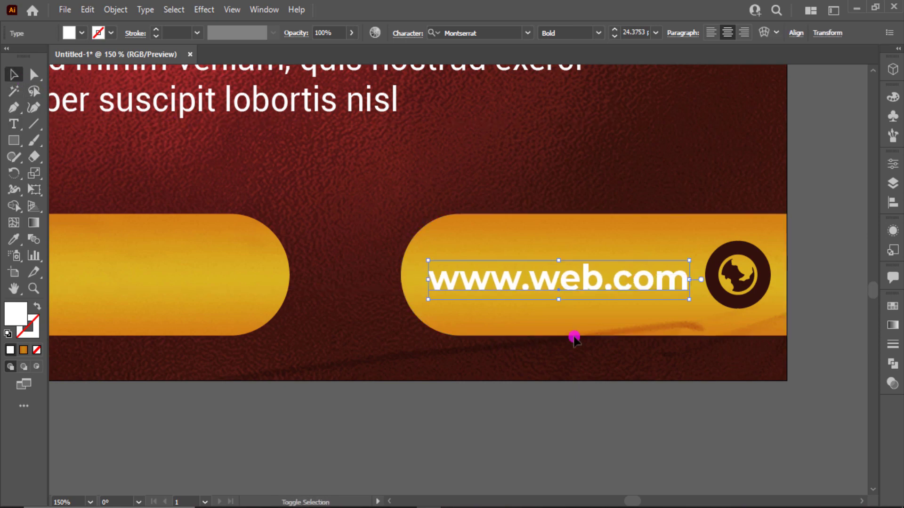
left_click(486, 419)
Step: Copy the text into the centre button as ORDER NOW, set Black weight, and enlarge it
left_click_drag(261, 422, 606, 421)
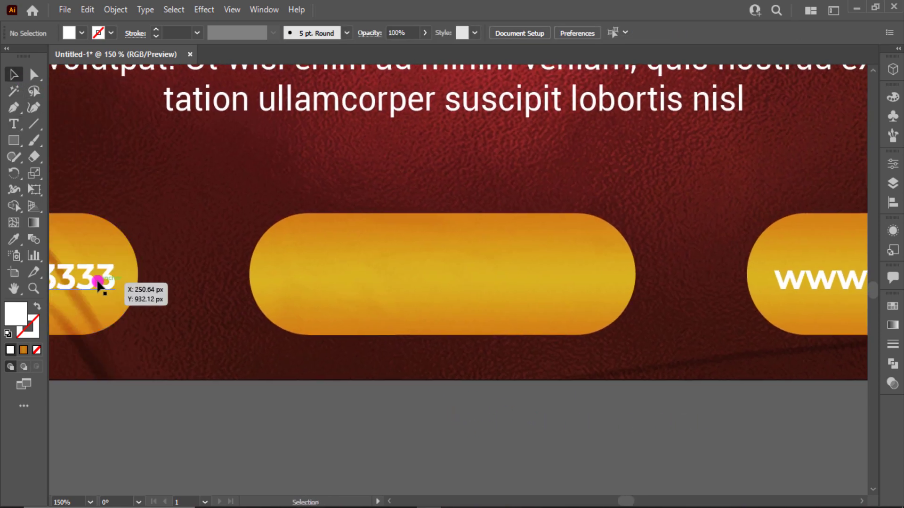
left_click_drag(97, 283, 556, 291)
double_click(535, 278)
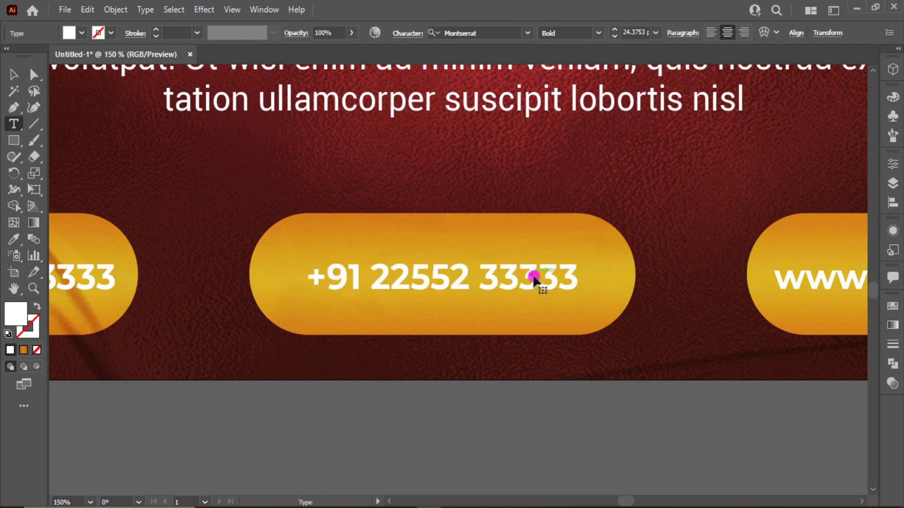
key("ctrl+a")
type("ORDER NOW")
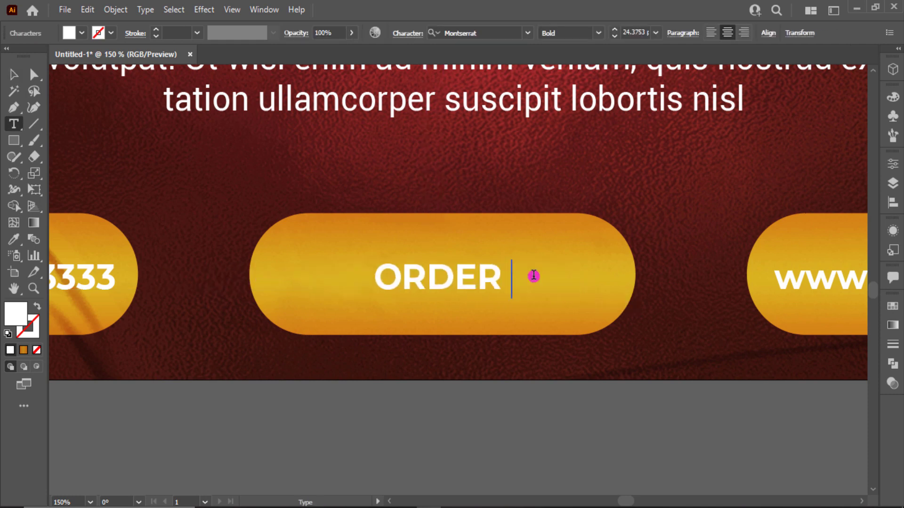
left_click(16, 75)
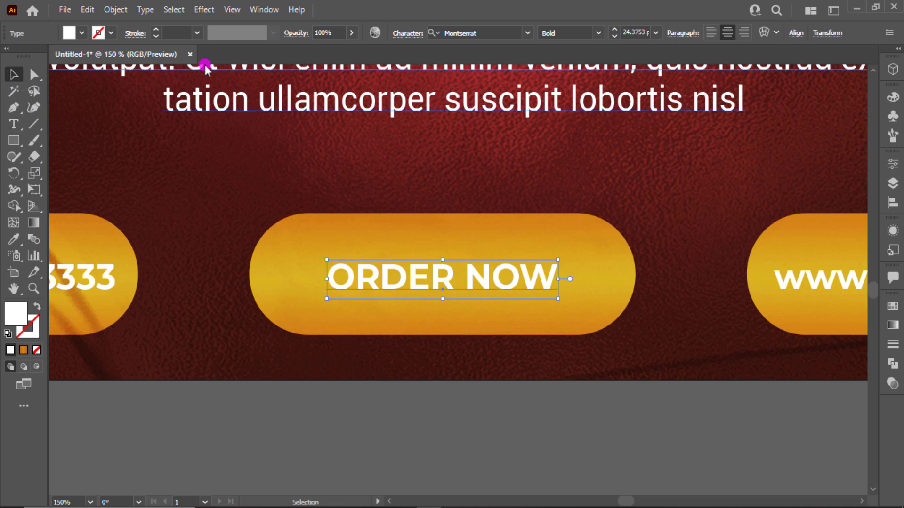
left_click(604, 39)
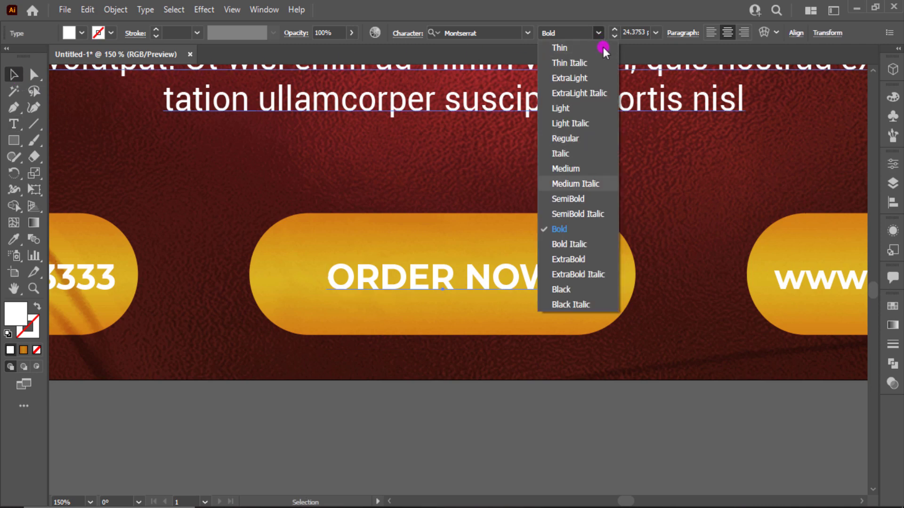
left_click(576, 290)
left_click_drag(560, 298, 601, 320)
left_click(577, 384)
key("ctrl+0")
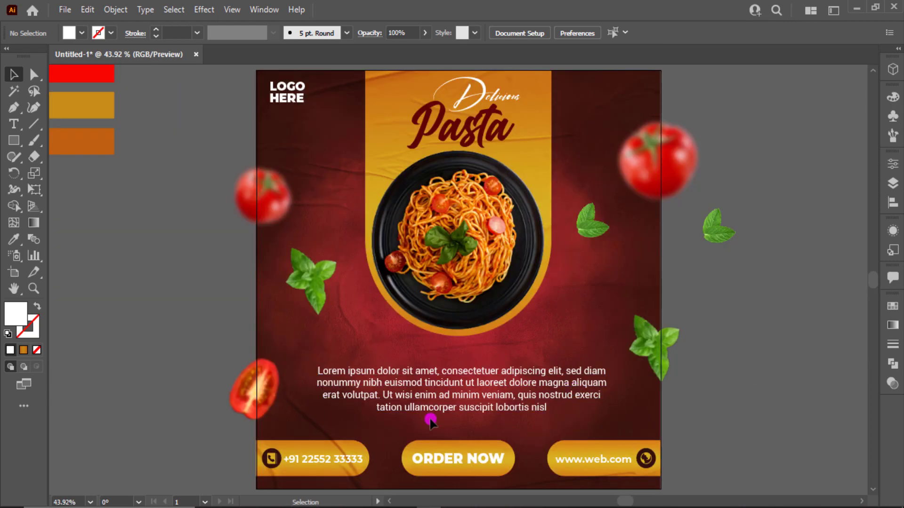
left_click(319, 445)
Step: Apply a Multiply 75% drop shadow with 7 px offsets and 5 px blur to all three buttons
left_click(493, 445, "shift")
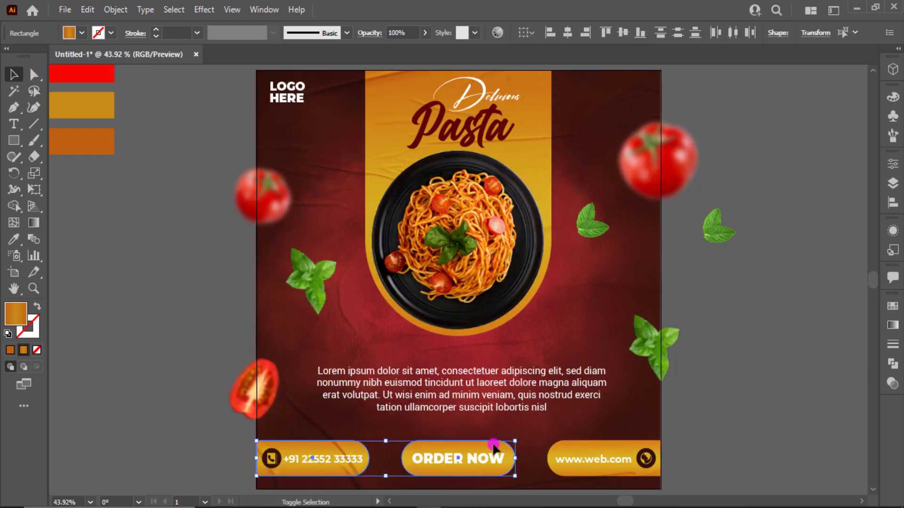
left_click(595, 445, "shift")
left_click(204, 10)
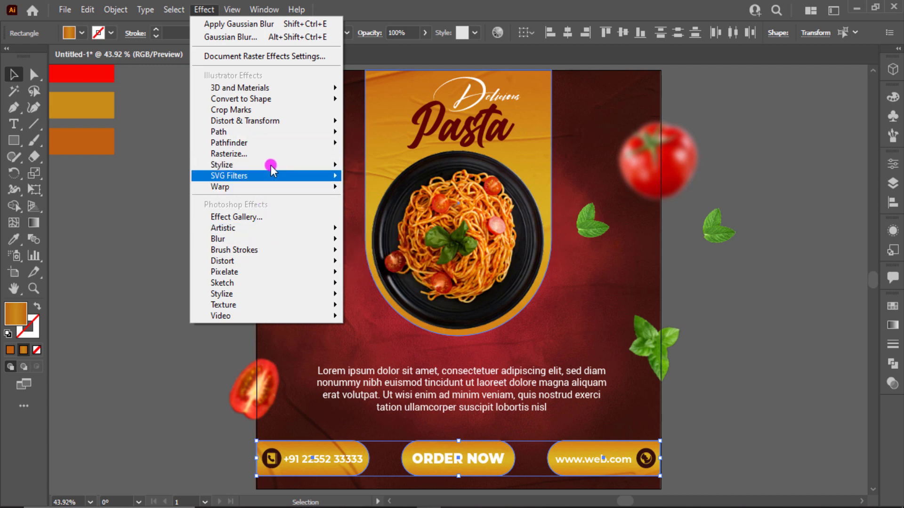
mouse_move(263, 165)
left_click(376, 164)
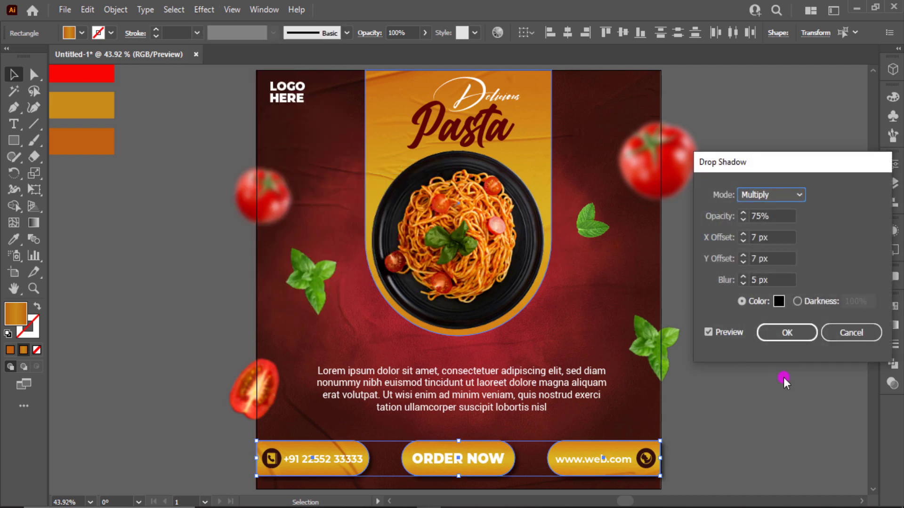
left_click(792, 330)
left_click(758, 415)
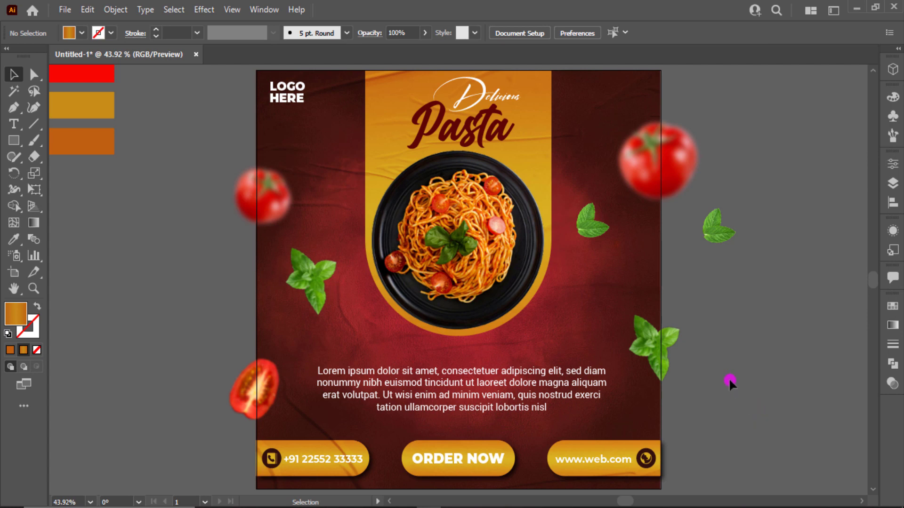
Step: Check the yellow panel behind the plate, then bring up the shape tool options
left_click(544, 162)
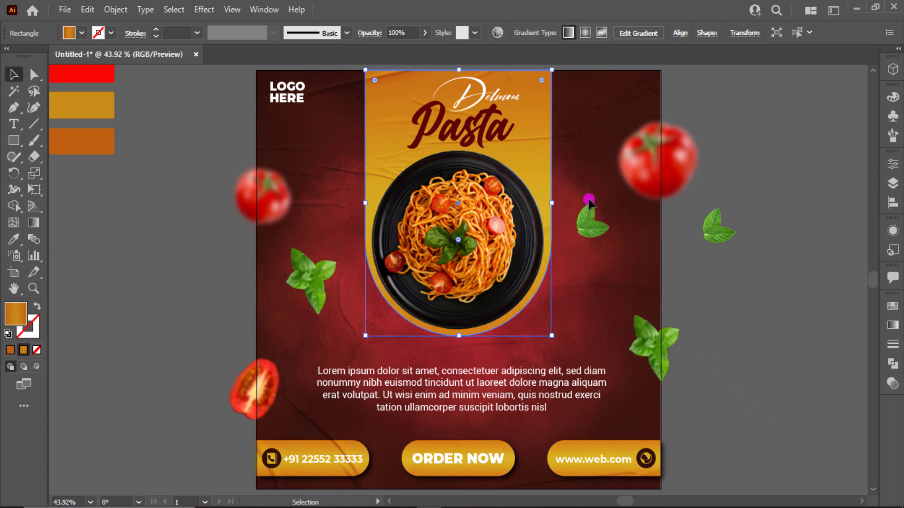
left_click(700, 301)
left_click_drag(12, 141, 149, 310)
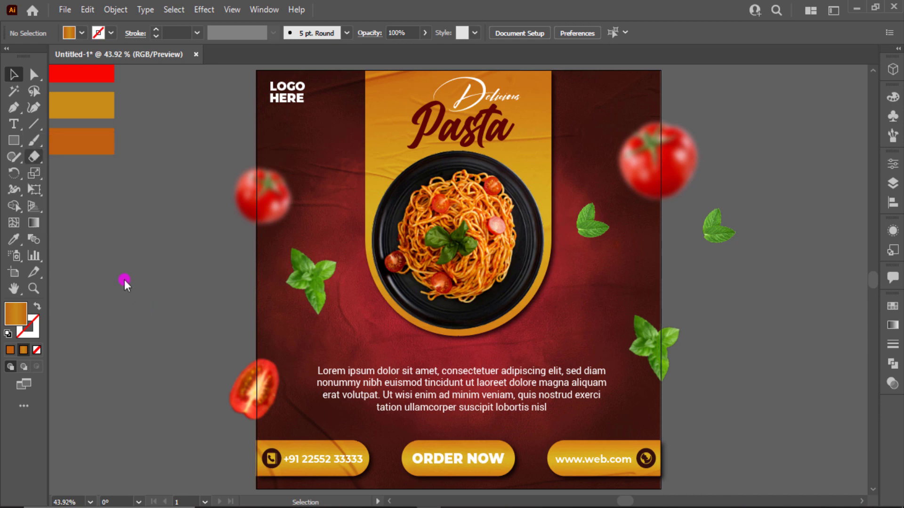
left_click(17, 140)
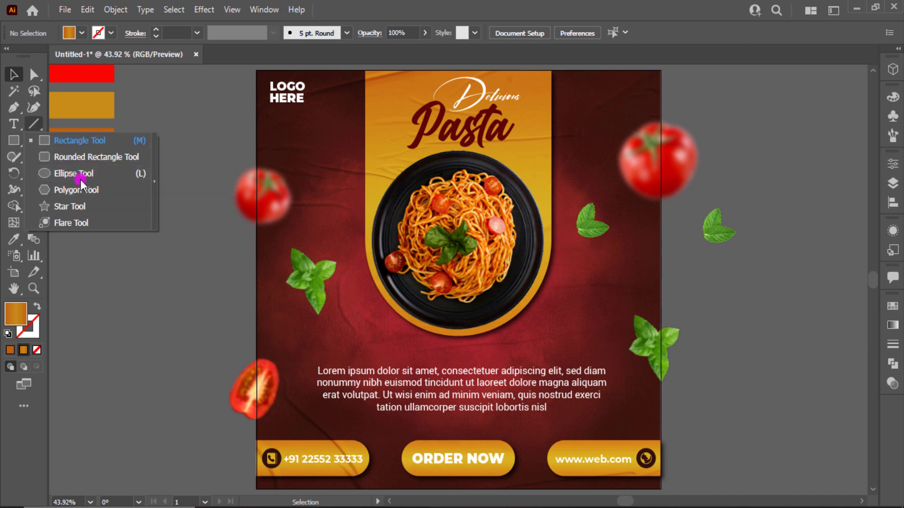
Step: Draw a circle around the plate, swap it to an orange outline, and shift it up
left_click(43, 173)
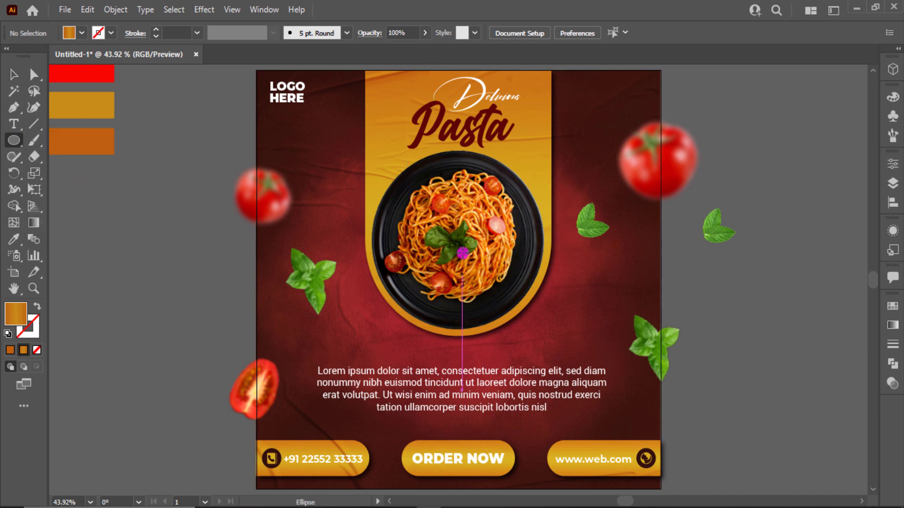
mouse_move(462, 253)
left_mouse_down()
mouse_move(577, 317)
mouse_move(565, 315)
left_mouse_up()
key("shift+x")
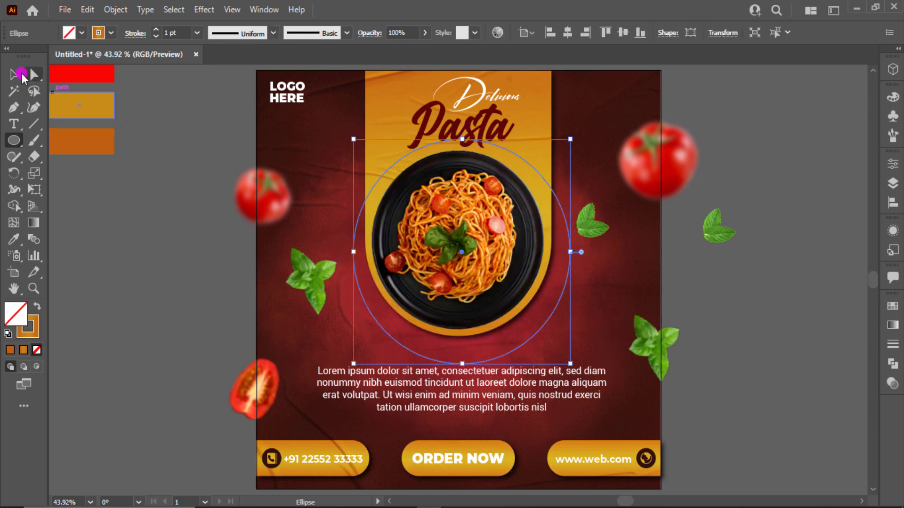
left_click(14, 74)
left_click(207, 303)
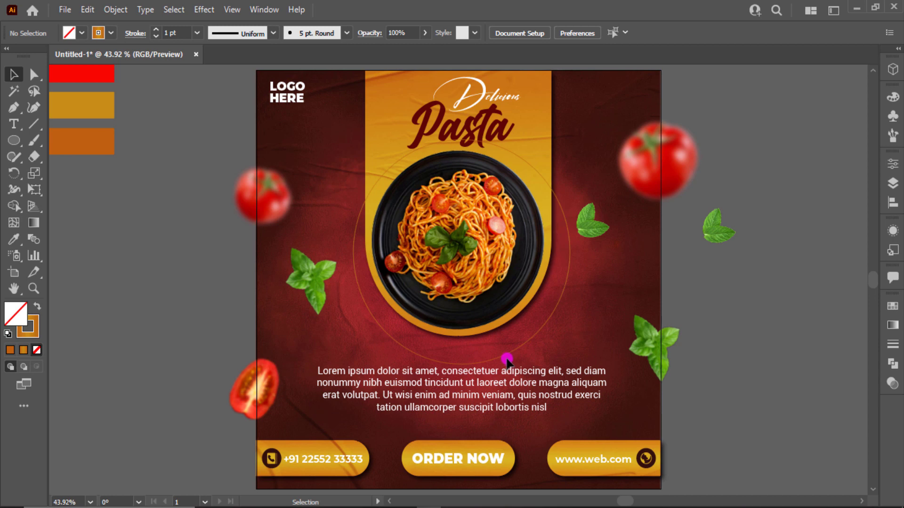
mouse_move(502, 349)
left_mouse_down()
mouse_move(492, 339)
mouse_move(499, 341)
left_mouse_up()
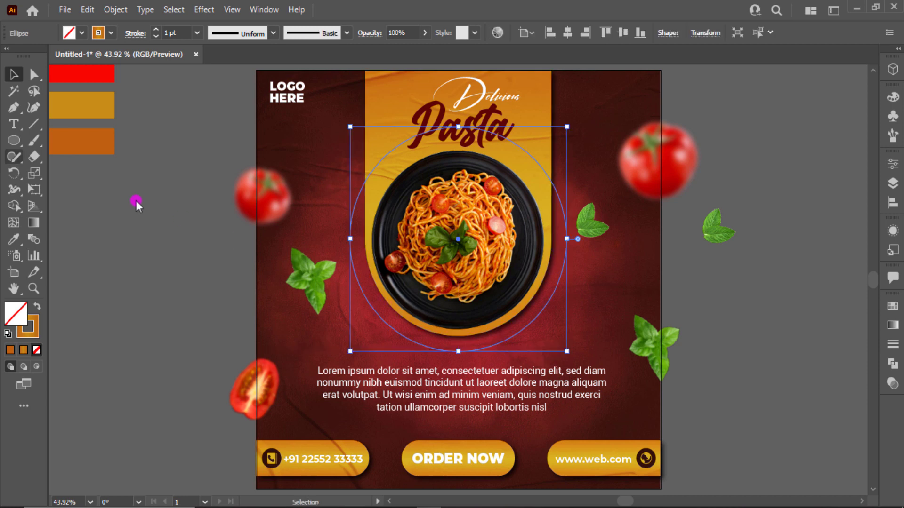
Step: Cut the circle at its left and right anchors with Scissors and delete the upper half
left_click_drag(34, 157, 80, 173)
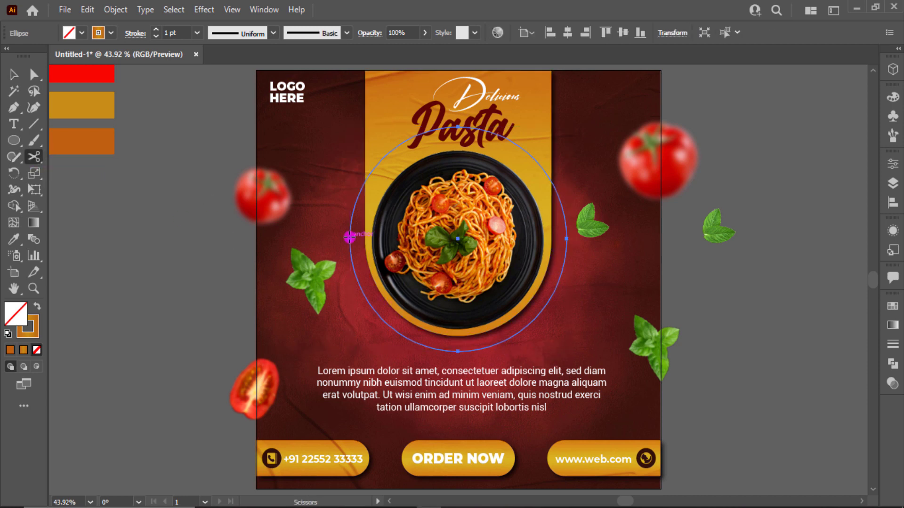
left_click(349, 237)
left_click(349, 237)
left_click(566, 237)
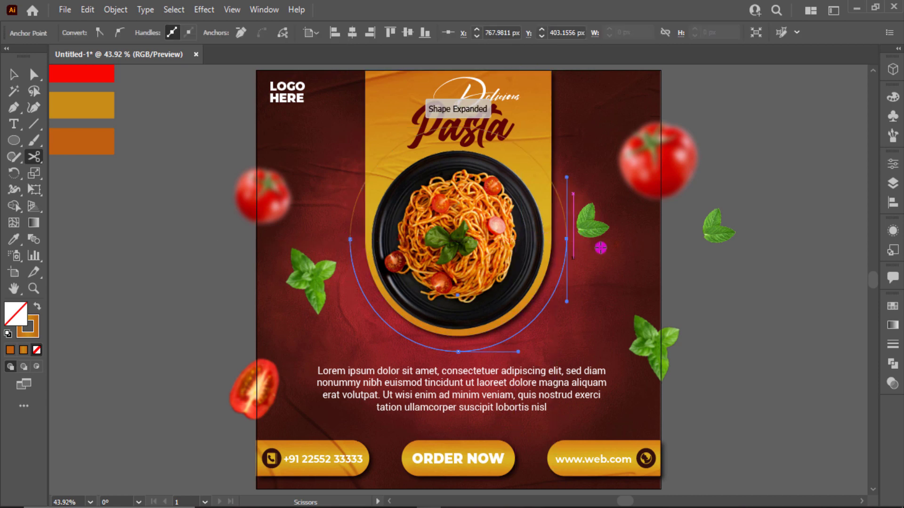
key("v")
left_click(756, 292)
left_click(565, 214)
key("Delete")
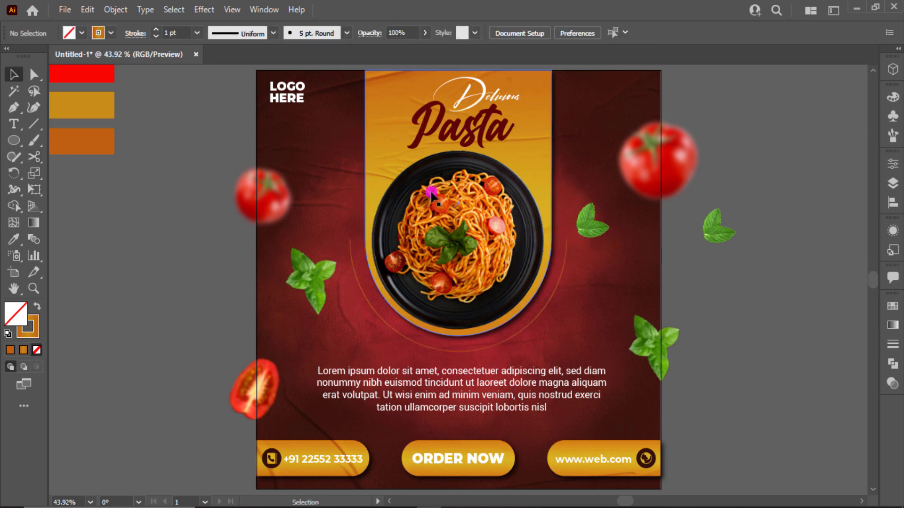
left_click(15, 127)
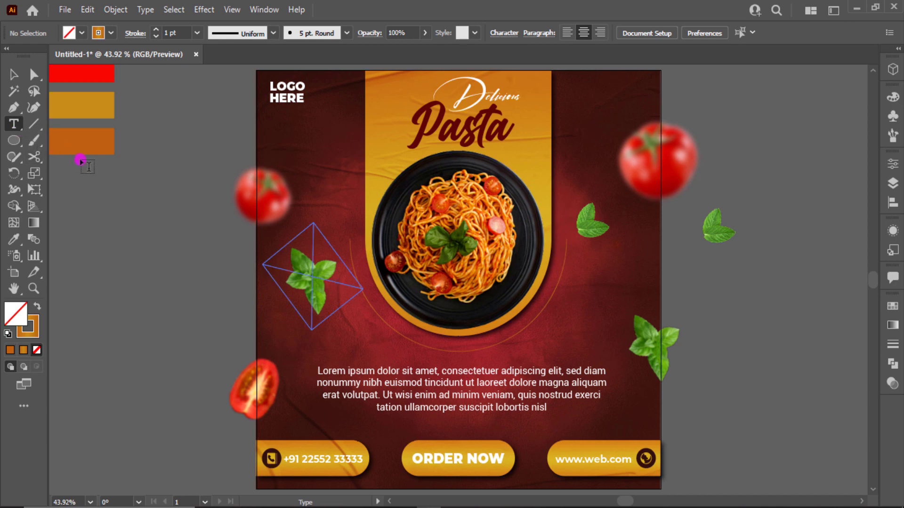
Step: Type 'Limuted time offer only hurry up !' along the lower arc
left_click(370, 302)
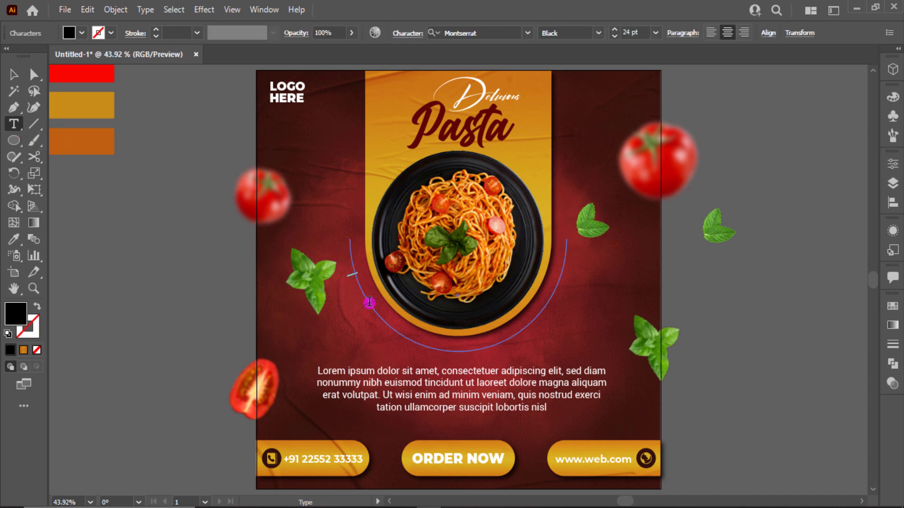
type("T")
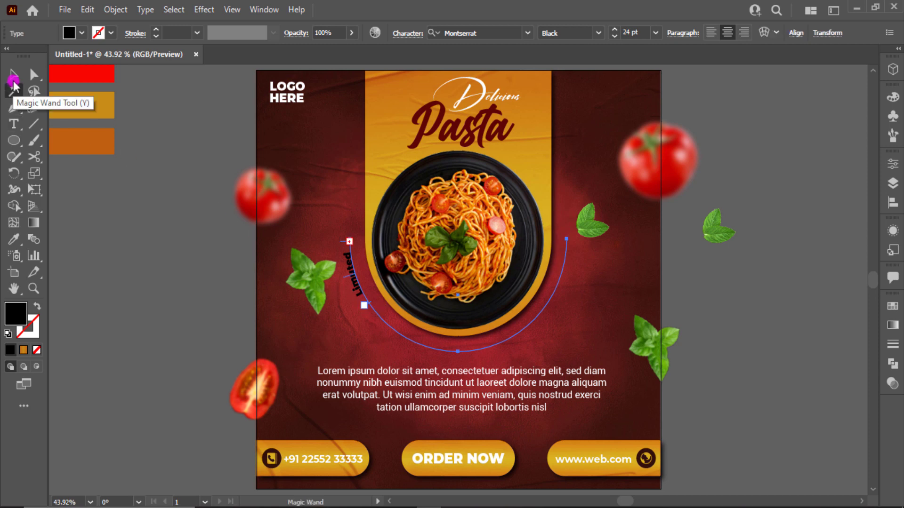
left_click(13, 75)
left_click(352, 275)
left_click_drag(367, 302, 385, 284)
key("ctrl+z")
Step: Flip the path text so it reads upright and position it beneath the plate
key("t")
scroll(364, 306, "up", 4)
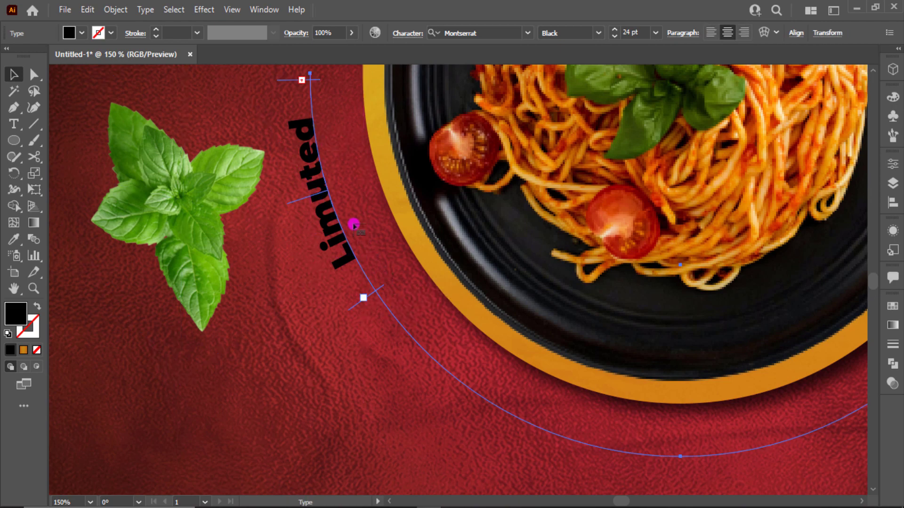
left_click_drag(354, 225, 296, 127)
scroll(474, 239, "down", 2)
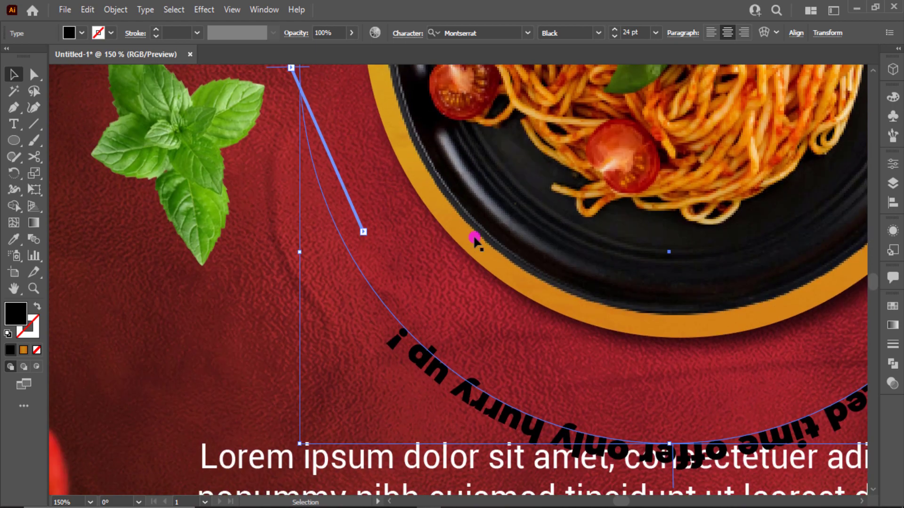
scroll(602, 328, "down", 2)
left_click_drag(652, 350, 611, 322)
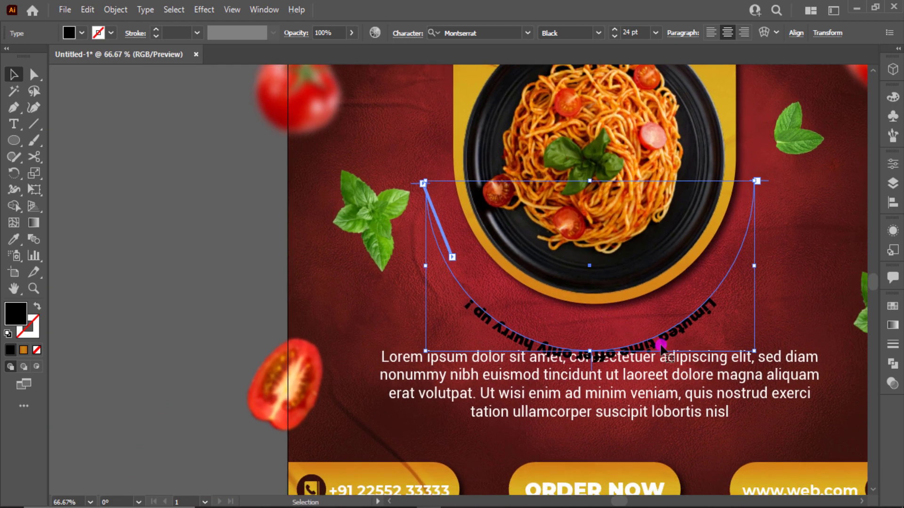
left_click_drag(681, 325, 682, 293)
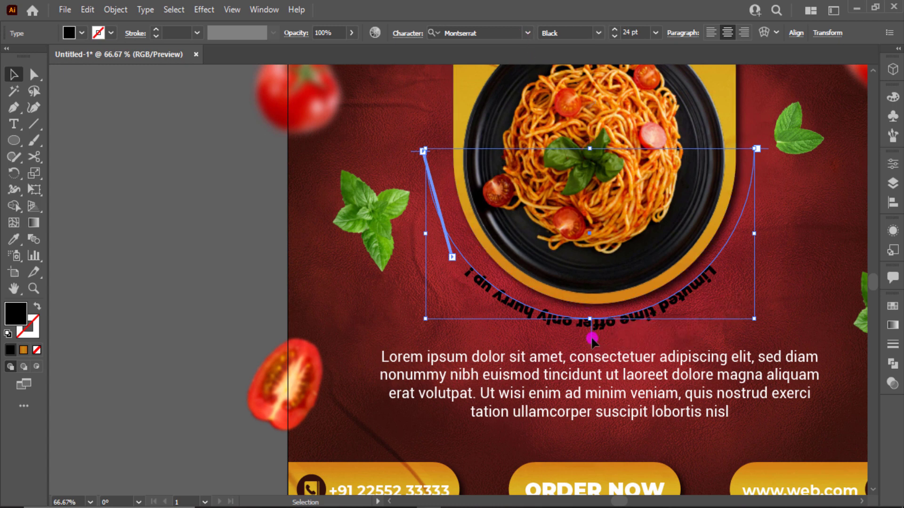
left_click_drag(592, 340, 666, 310)
Step: Set the curved offer text in the Billy Ohio script font
left_click(499, 34)
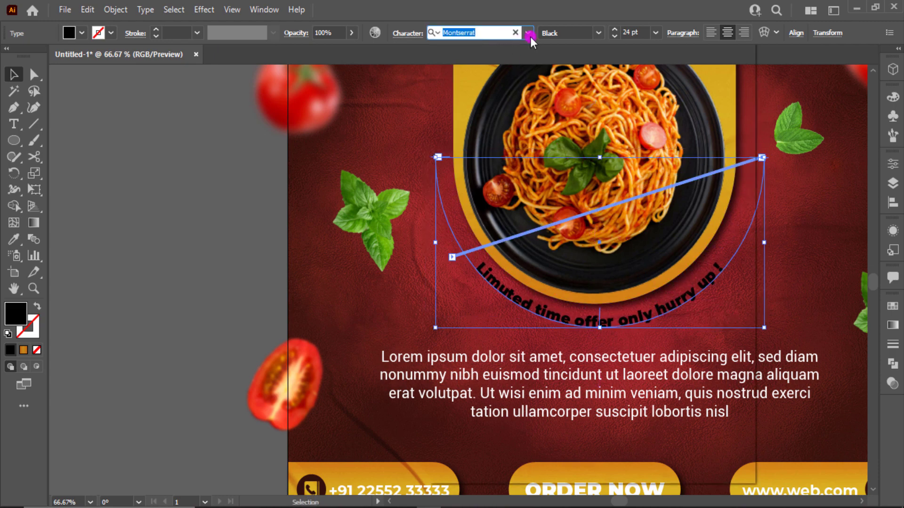
left_click(529, 36)
key("Down")
key("Down")
key("Down")
key("Down")
key("Down")
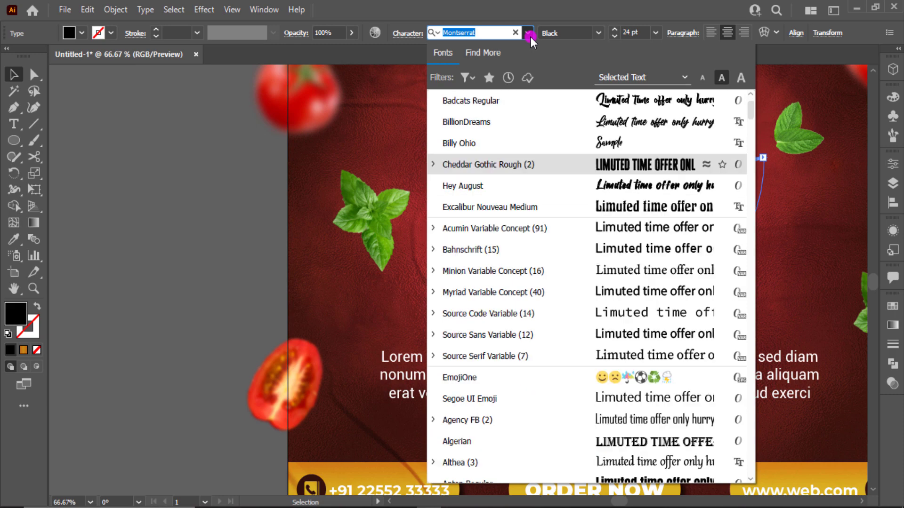
scroll(565, 94, "down", 2)
scroll(607, 124, "up", 2)
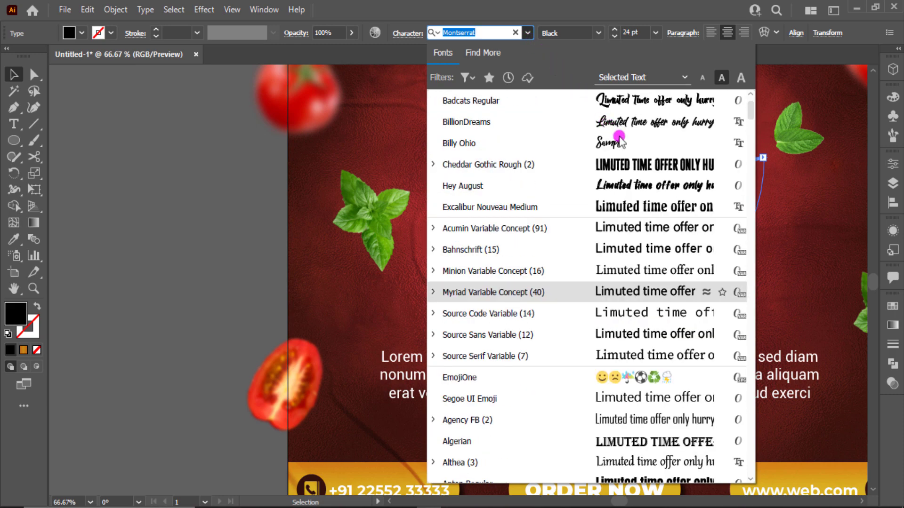
left_click(623, 141)
left_click(737, 262)
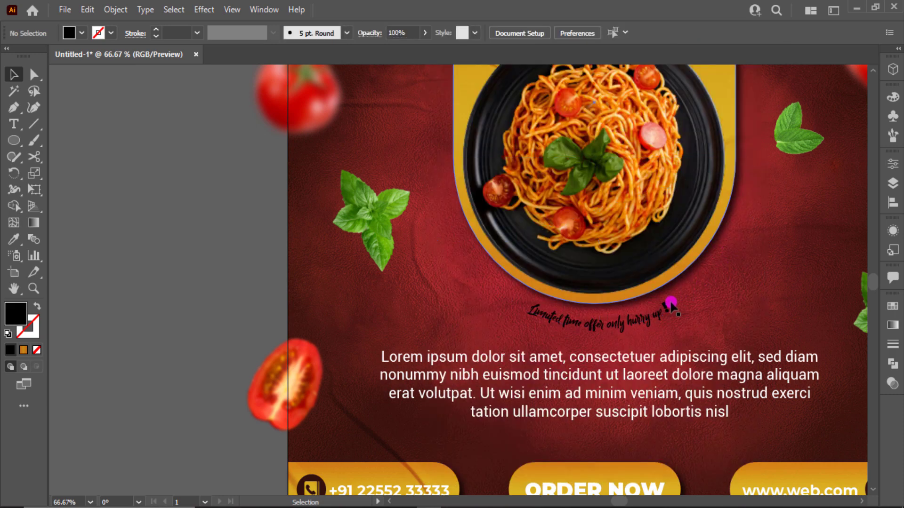
Step: Enlarge all of the curved text's characters to 53 pt
double_click(662, 309)
key("ctrl+a")
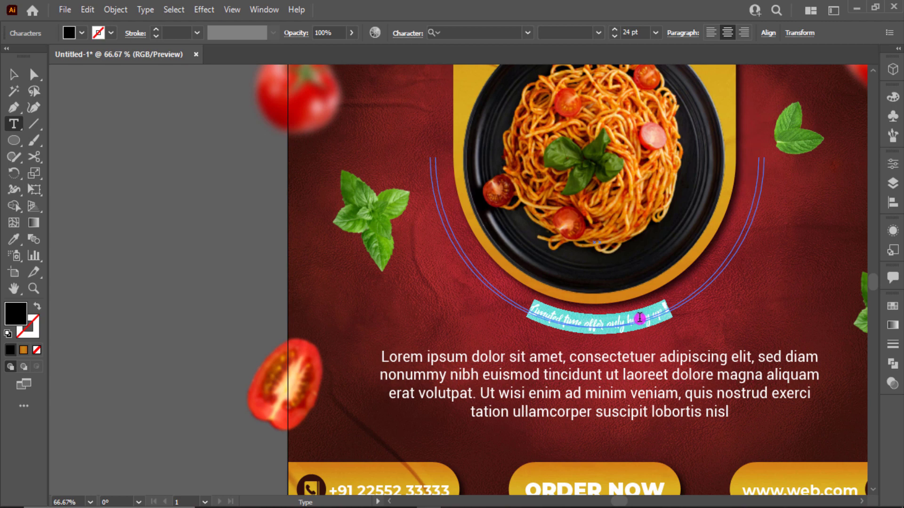
scroll(637, 33, "up", 1)
scroll(637, 32, "up", 13)
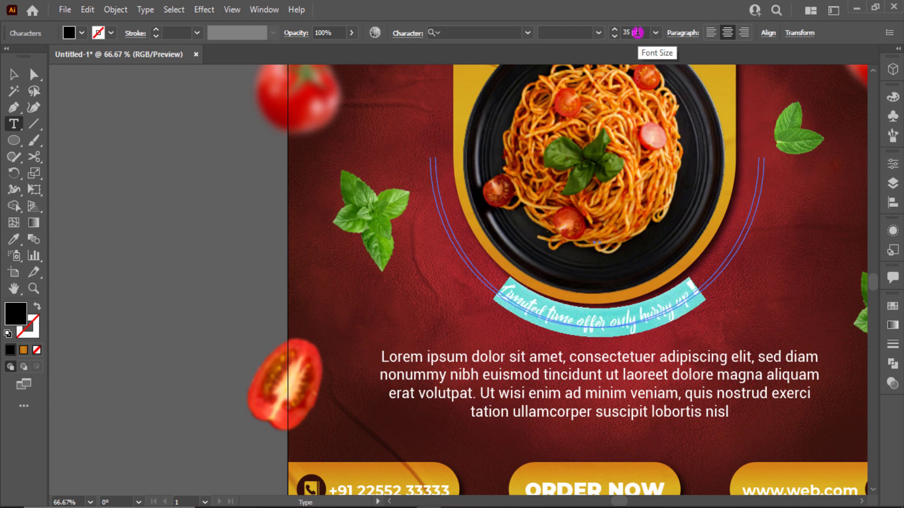
scroll(637, 32, "up", 6)
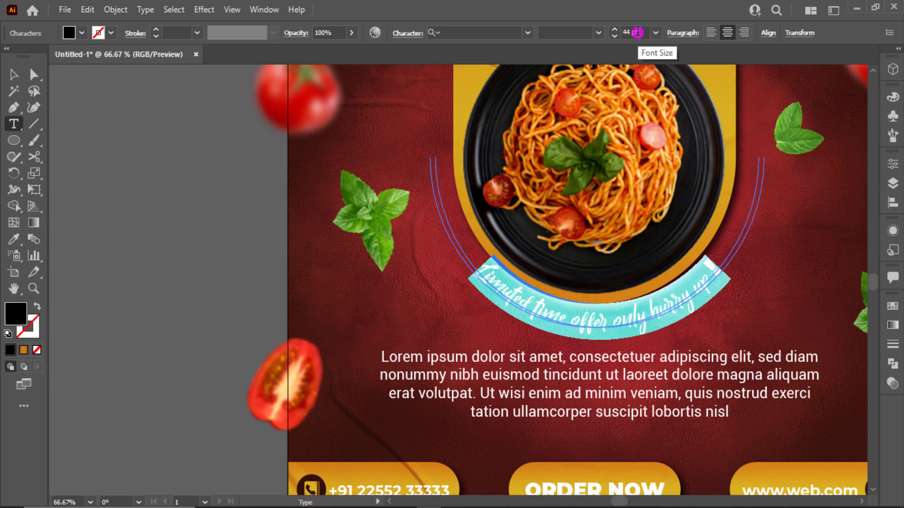
scroll(637, 32, "up", 4)
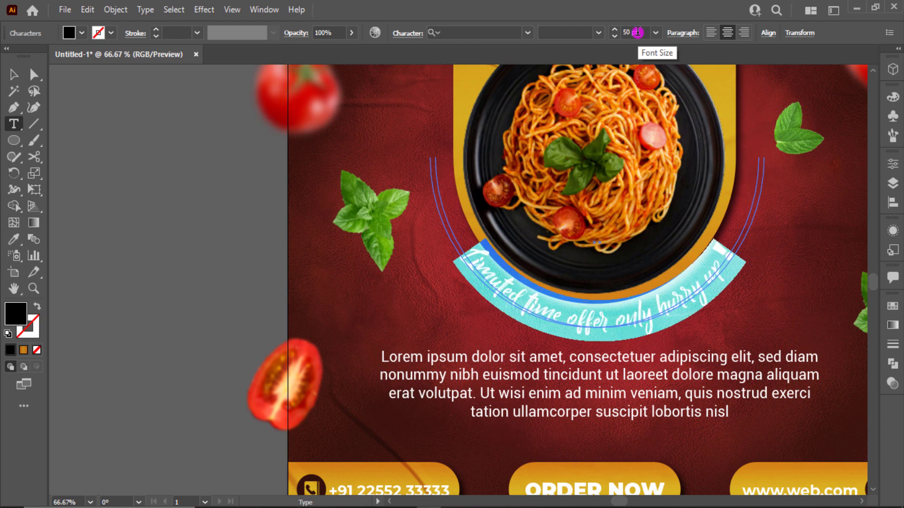
left_click(30, 75)
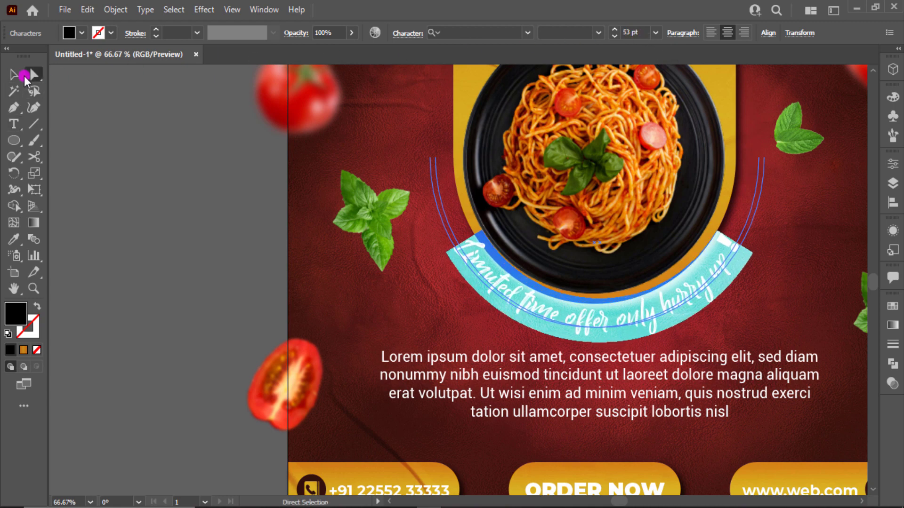
left_click(72, 152)
Step: Change the curved offer text's fill to white from the Fill swatches
left_click(512, 284)
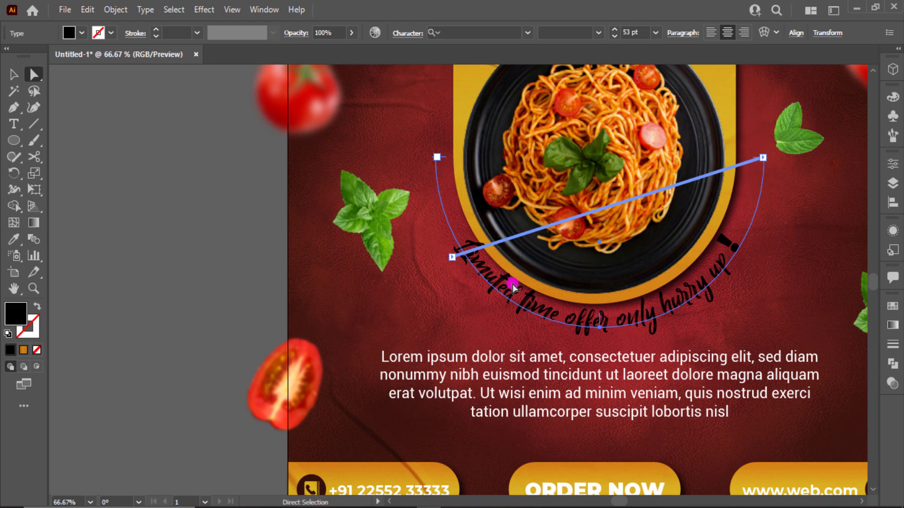
scroll(513, 285, "up", 10)
key("i")
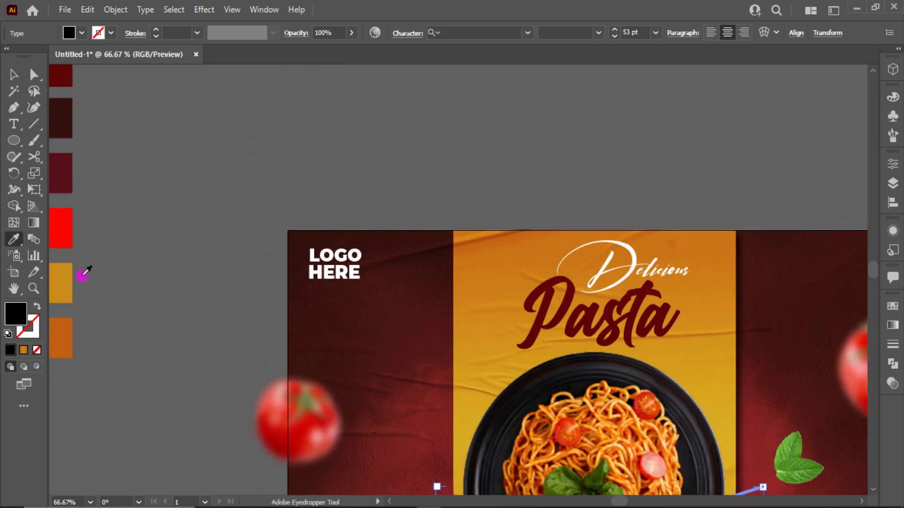
left_click(70, 278)
scroll(230, 298, "down", 8)
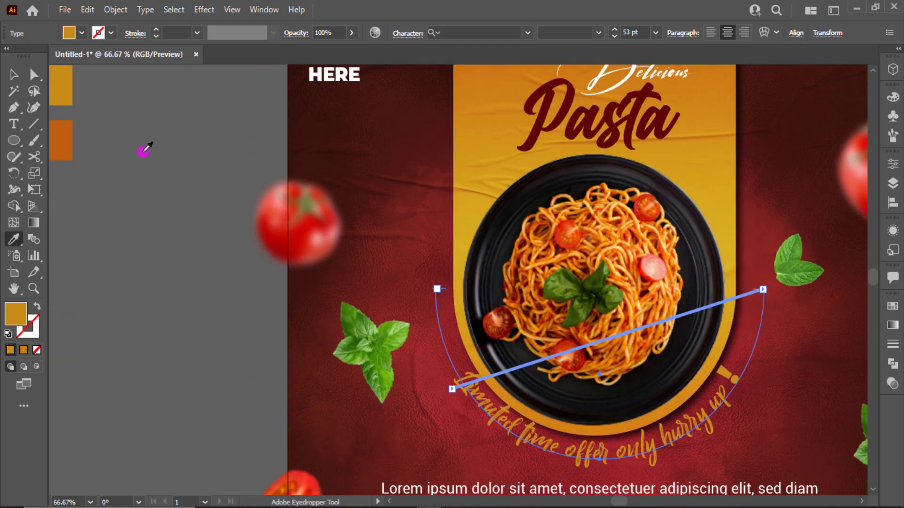
left_click(80, 33)
left_click(28, 58)
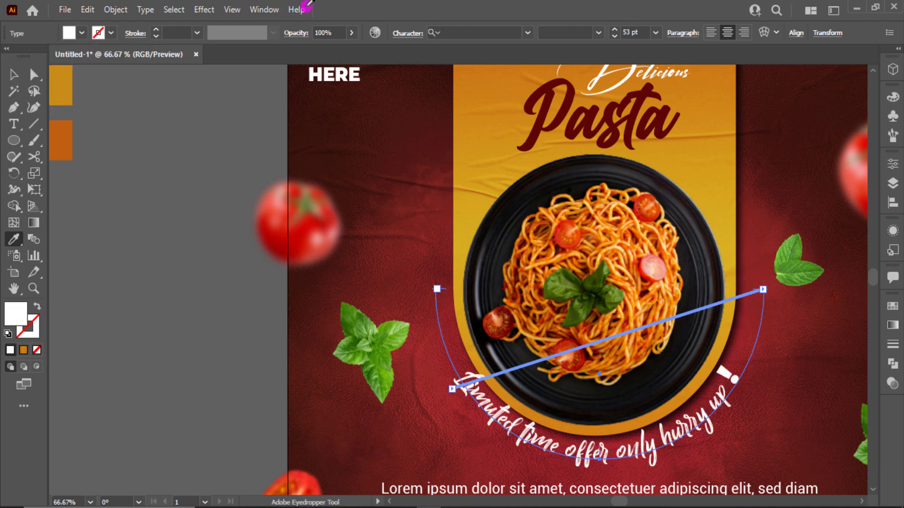
left_click(13, 74)
Step: Reselect the curved offer text, adjust it from the control bar, then deselect it
left_click(182, 255)
scroll(215, 268, "down", 2)
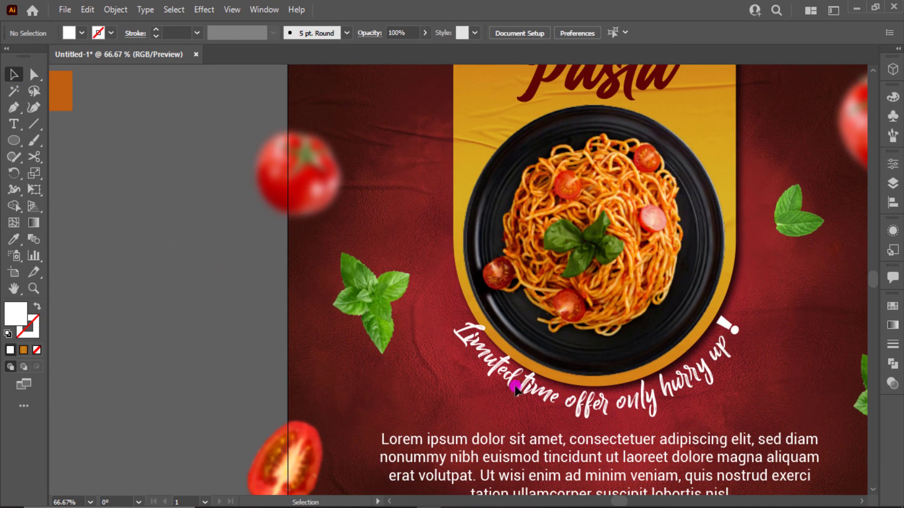
left_click(630, 405)
left_click(595, 33)
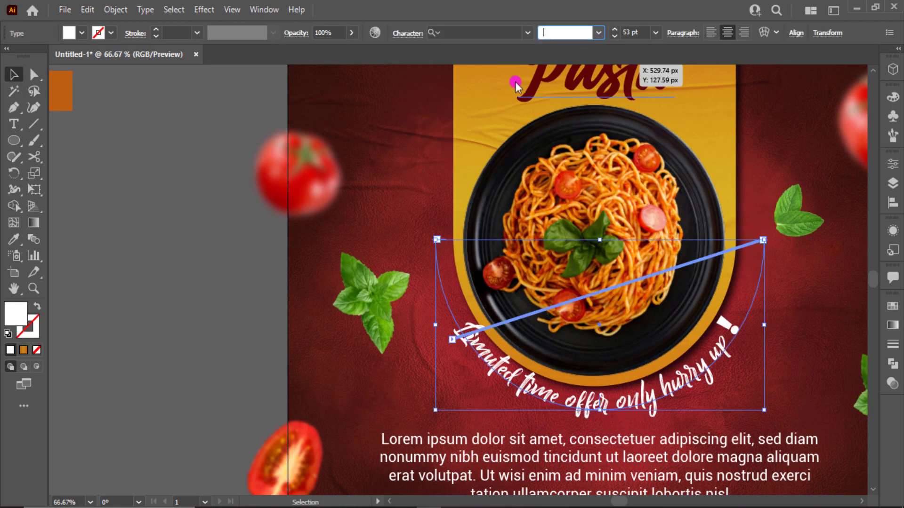
left_click(229, 231)
scroll(229, 231, "down", 1)
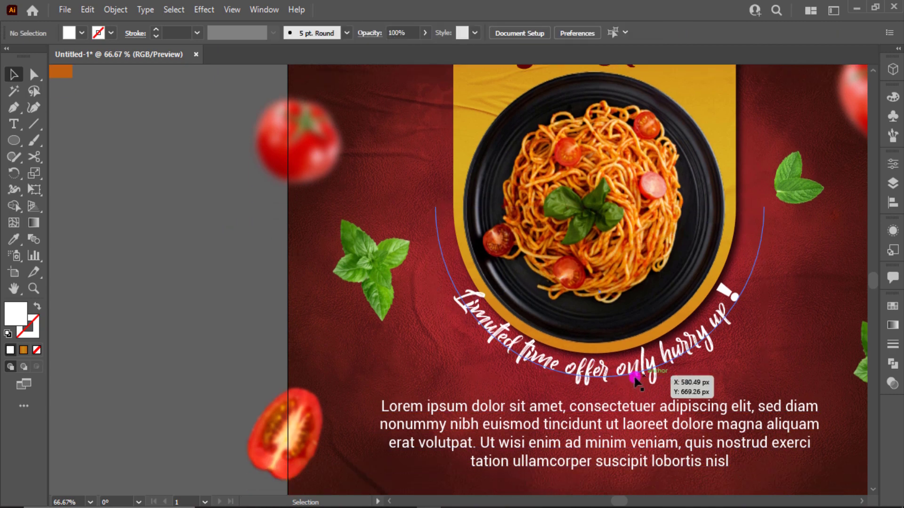
Step: Nudge the curved text lower and set the Lorem paragraph to 21 pt
left_click_drag(635, 379, 647, 399)
scroll(655, 406, "down", 3)
left_click(655, 407)
scroll(650, 393, "down", 2)
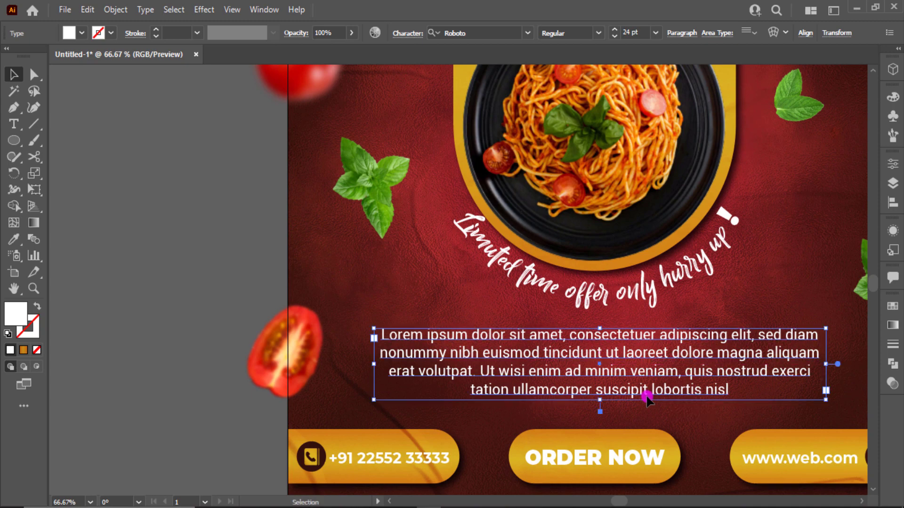
key("t")
left_click(585, 369)
key("ctrl+a")
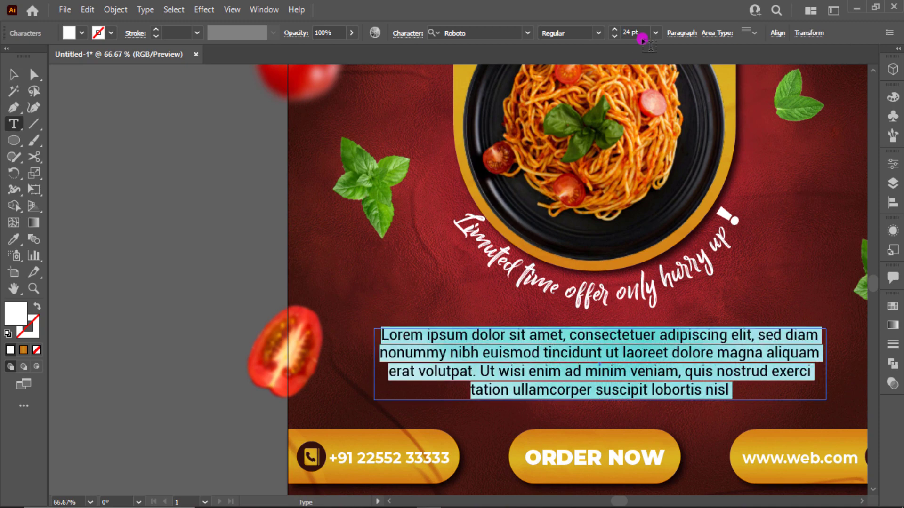
scroll(642, 36, "down", 3)
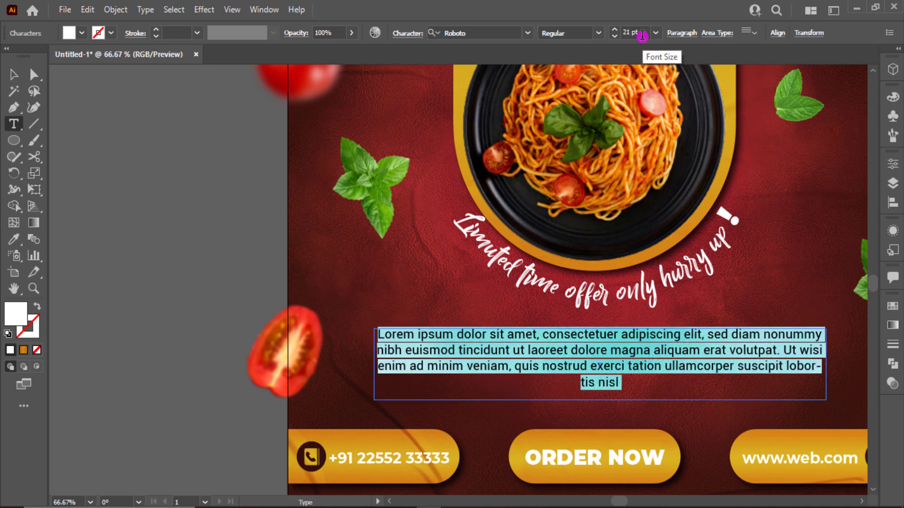
Step: Delete the middle words from the Lorem paragraph
left_click_drag(608, 352, 537, 365)
key("BackSpace")
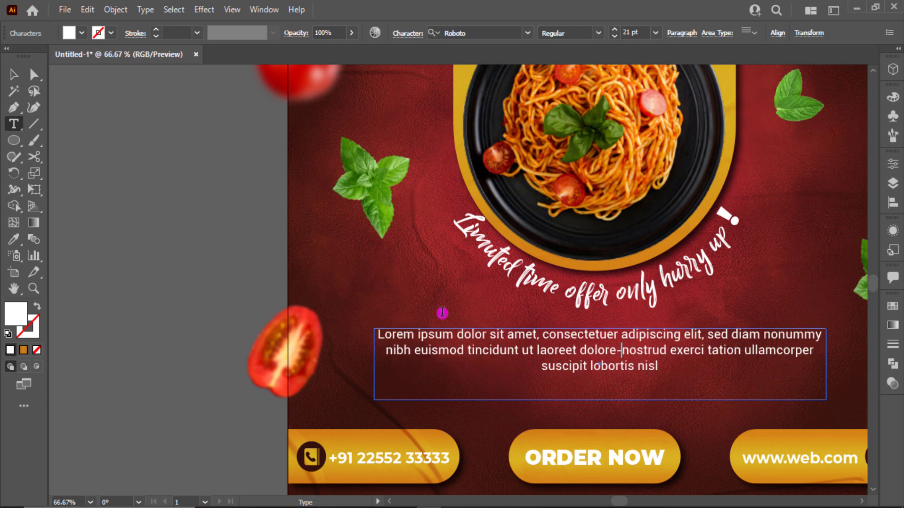
left_click(14, 74)
Step: Move the paragraph and curved text slightly lower and widen the offer text's arc
left_click(136, 191)
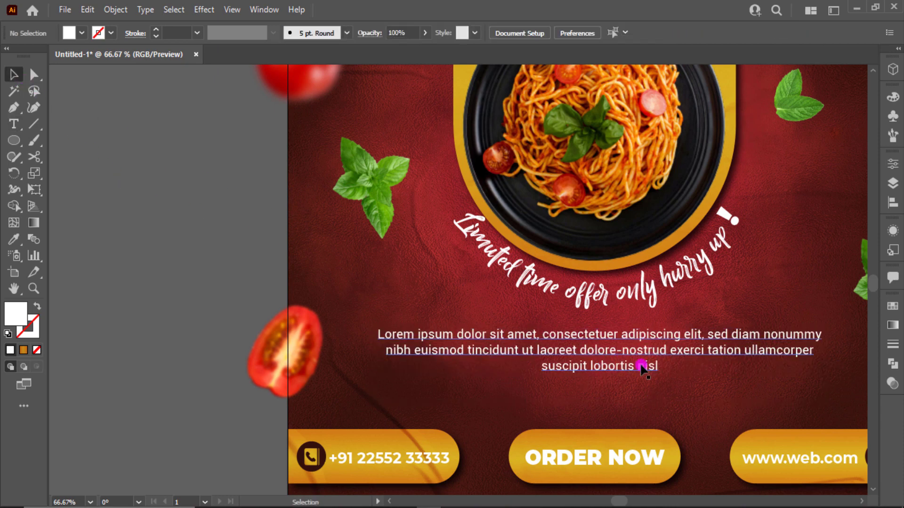
left_click_drag(640, 369, 640, 376)
left_click_drag(642, 299, 644, 303)
left_click_drag(766, 222, 771, 221)
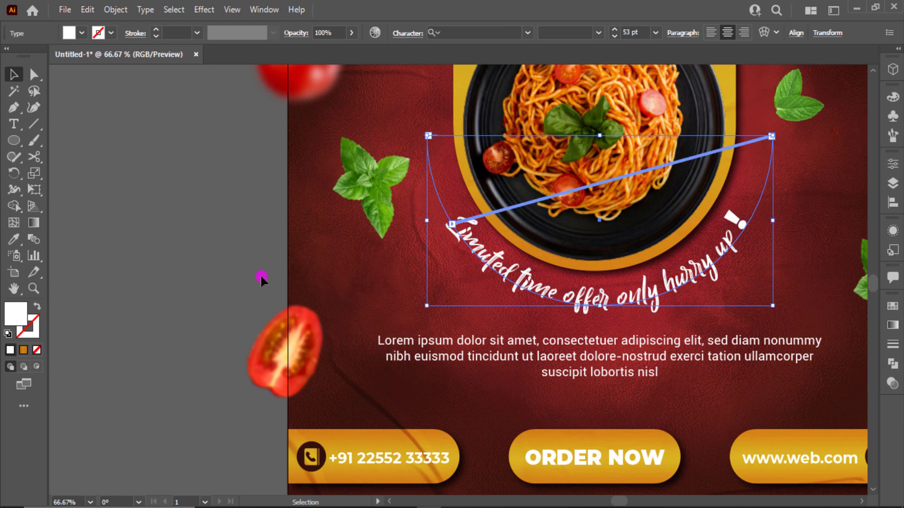
left_click(262, 277)
key("ctrl+0")
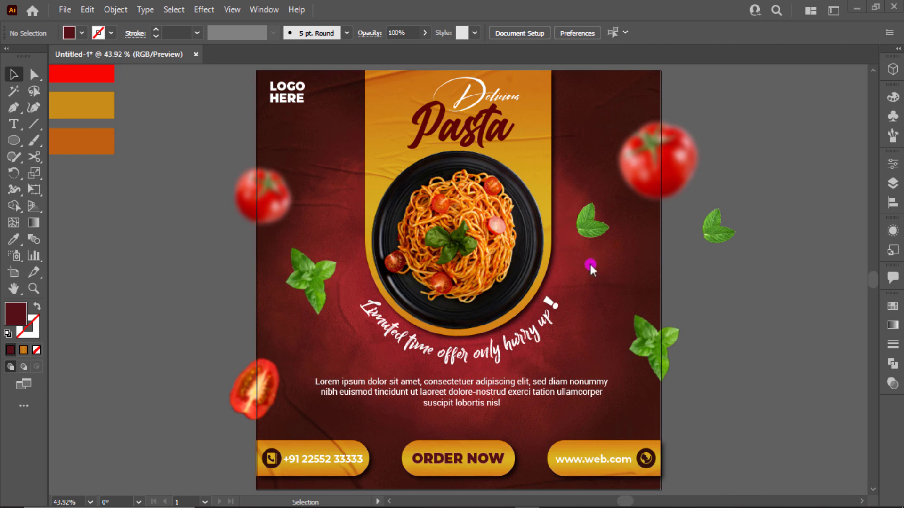
Step: Draw a 1000×1000 px rectangle centred on the artboard
left_click_drag(28, 143, 52, 140)
left_click(164, 253)
type("1000")
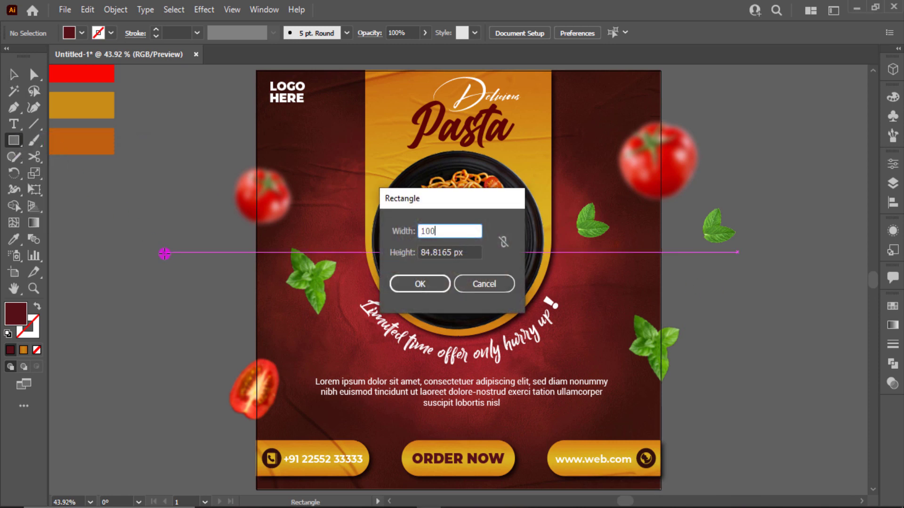
key("Tab")
type("1000")
key("Return")
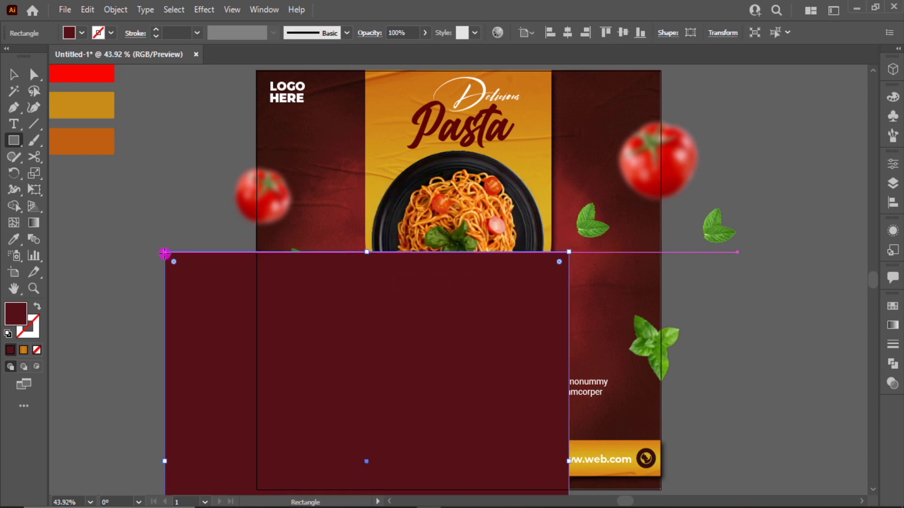
left_click(566, 38)
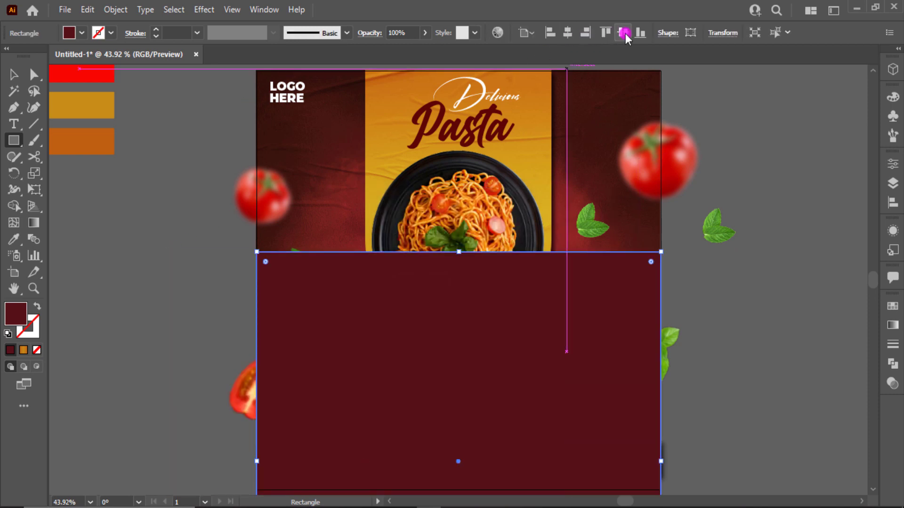
left_click(624, 33)
Step: Delete the stray basil leaf and colour swatches outside the artboard
left_click(768, 205)
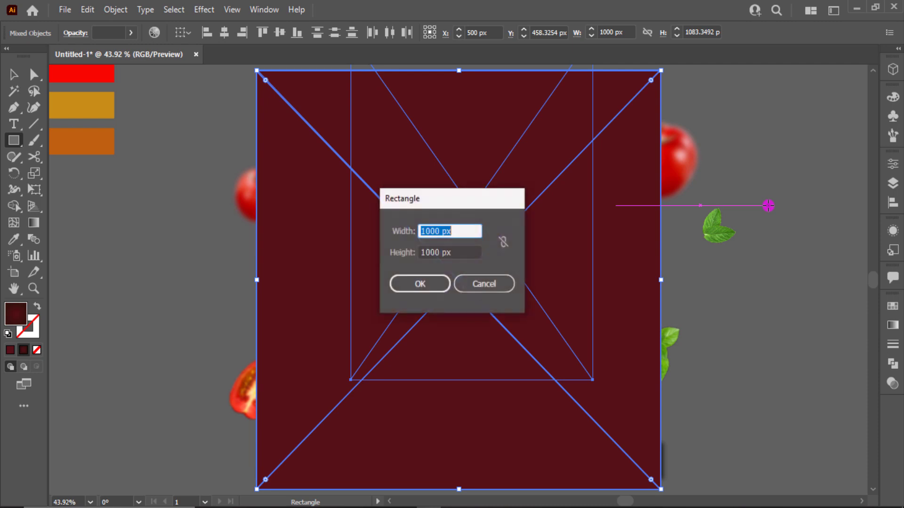
key("Escape")
key("v")
left_click(766, 206)
key("ctrl+a")
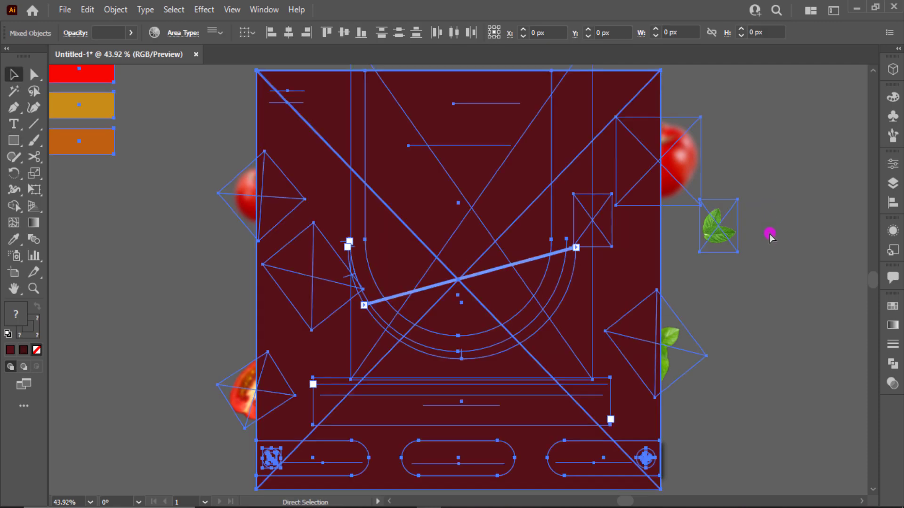
left_click(706, 234)
key("Delete")
scroll(156, 220, "down", 3)
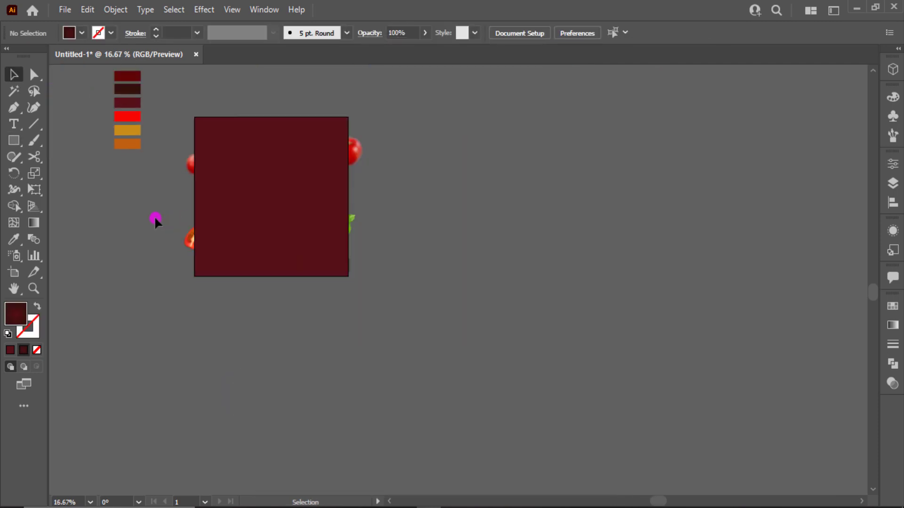
scroll(103, 73, "up", 3)
left_click_drag(103, 75, 162, 169)
key("Delete")
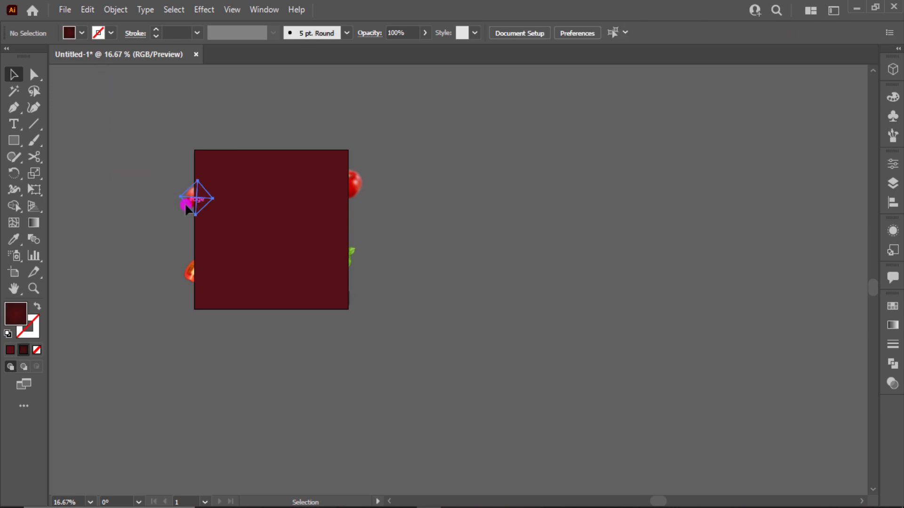
Step: Select all the artwork and clip it to the square with Make Clipping Mask
left_click(186, 206)
scroll(186, 206, "up", 3)
key("ctrl+a")
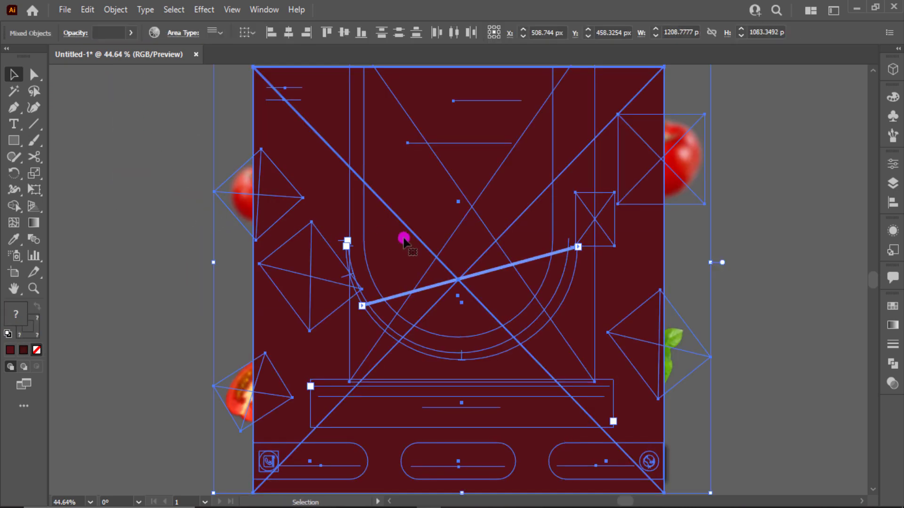
right_click(403, 238)
left_click(446, 358)
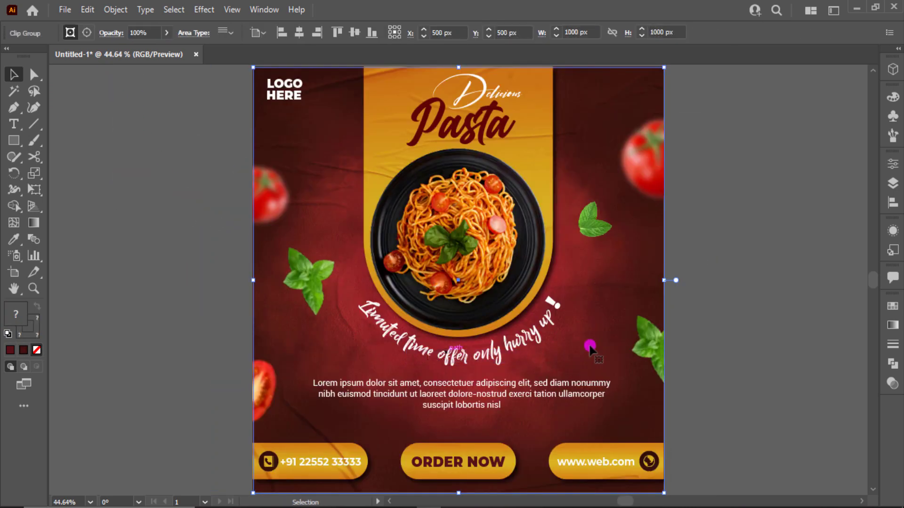
left_click(699, 337)
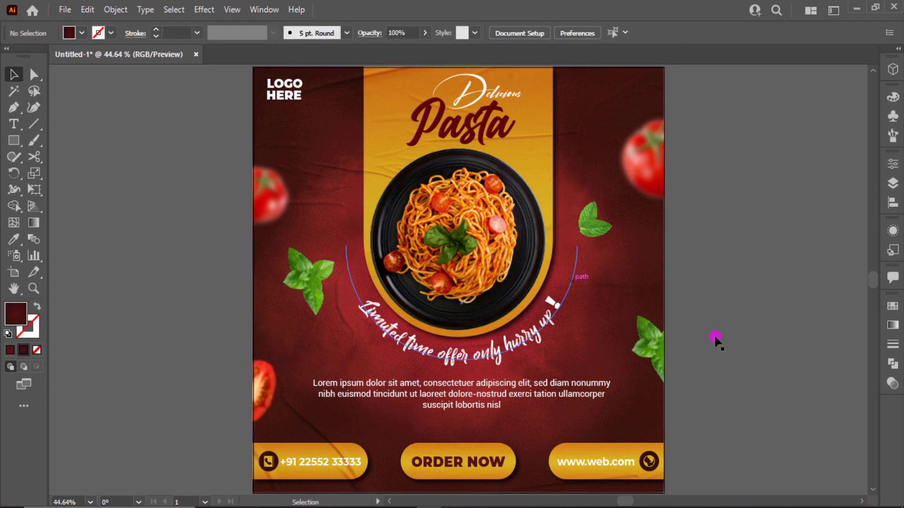